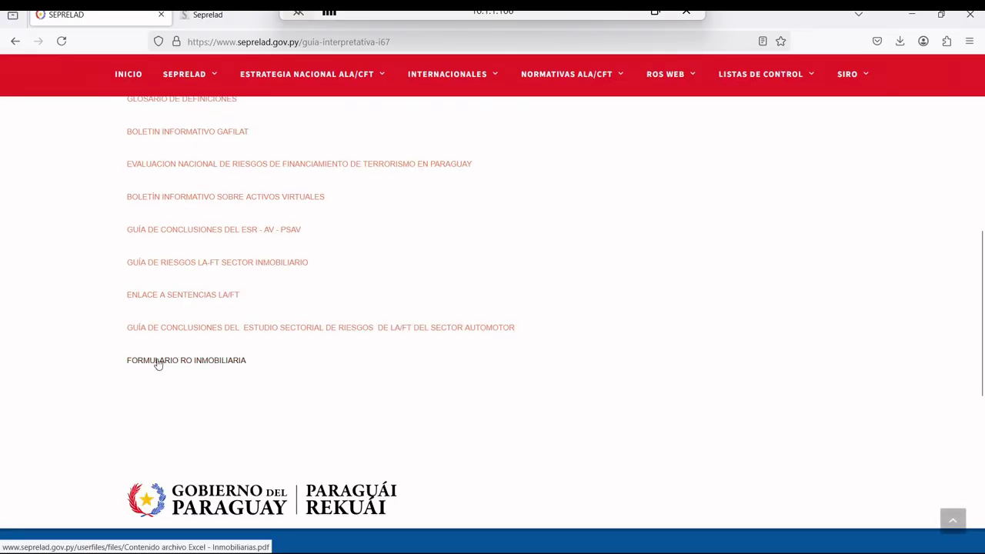
# Step: Open the FORMULARIO RO INMOBILIARIA document and examine its Especificaciones de los campos table, including the fechaOperacion field
pyautogui.click(201, 362)
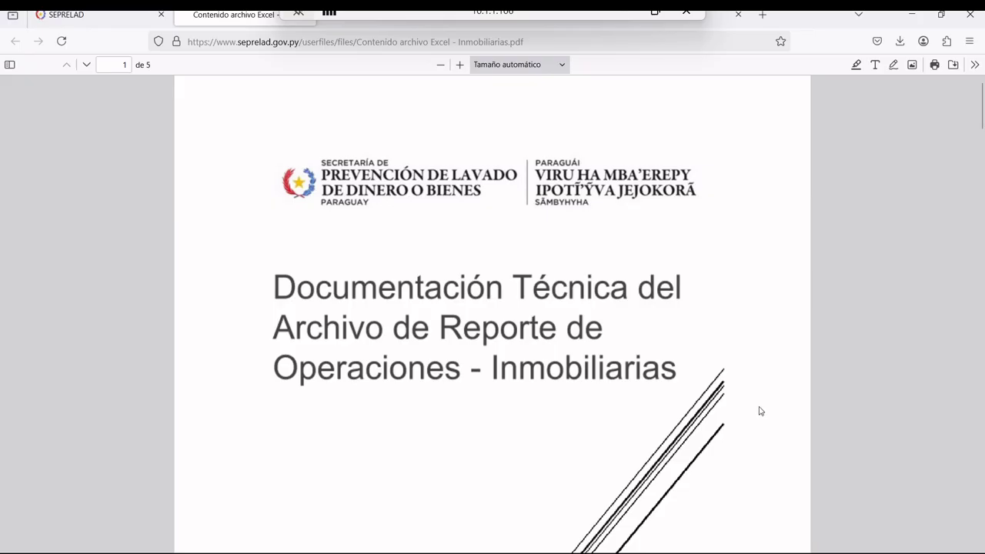
pyautogui.scroll(-5, 744, 356)
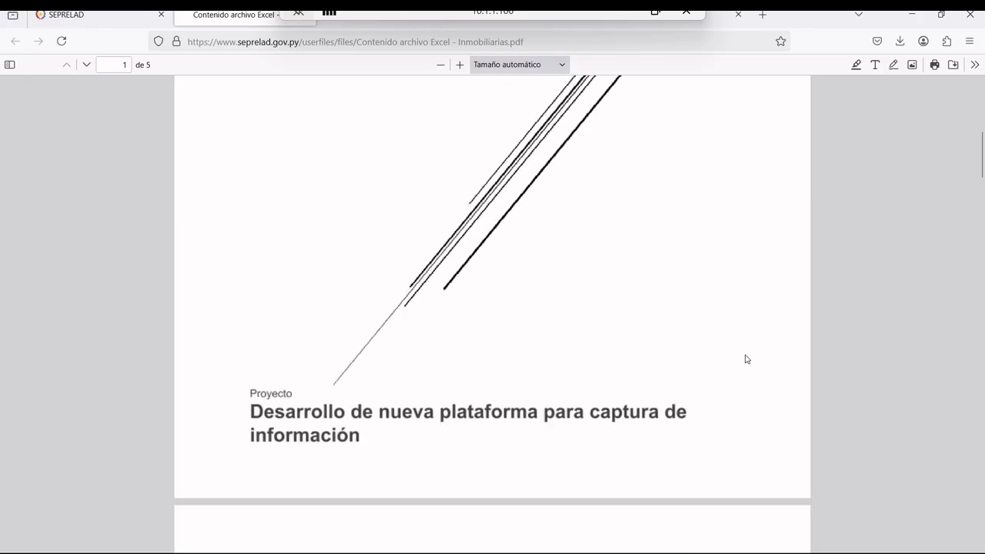
pyautogui.scroll(-5, 746, 359)
pyautogui.scroll(1, 746, 359)
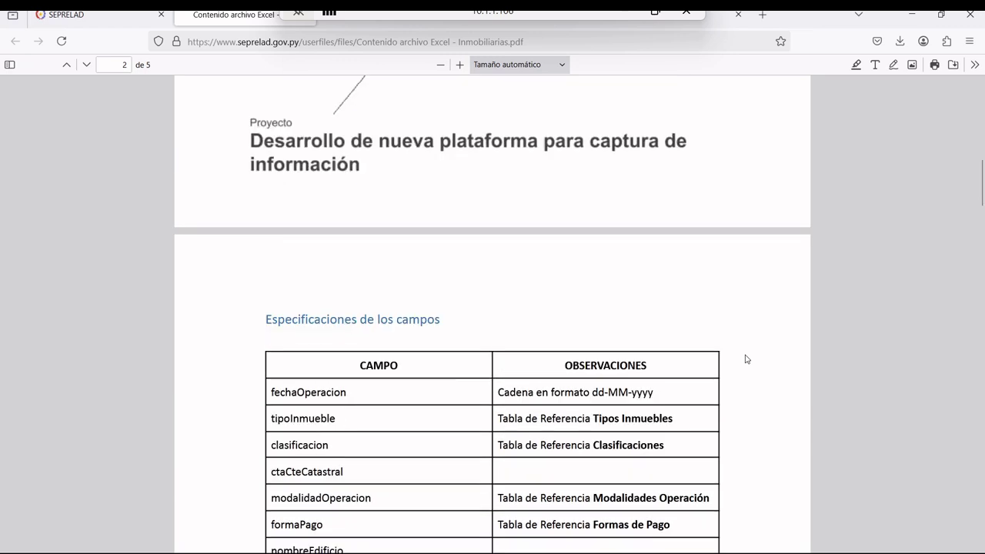
pyautogui.scroll(-3, 746, 358)
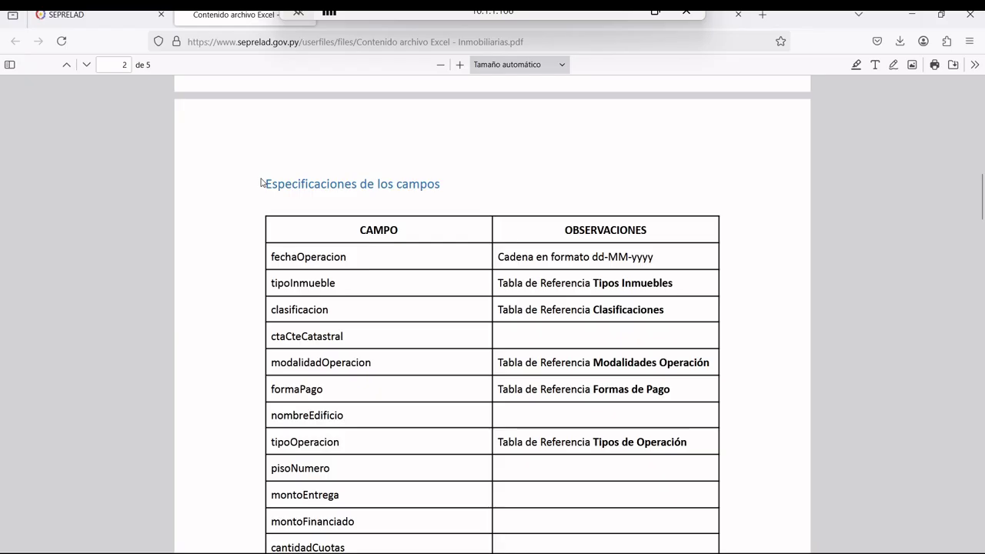
pyautogui.moveTo(268, 183); pyautogui.dragTo(455, 183)
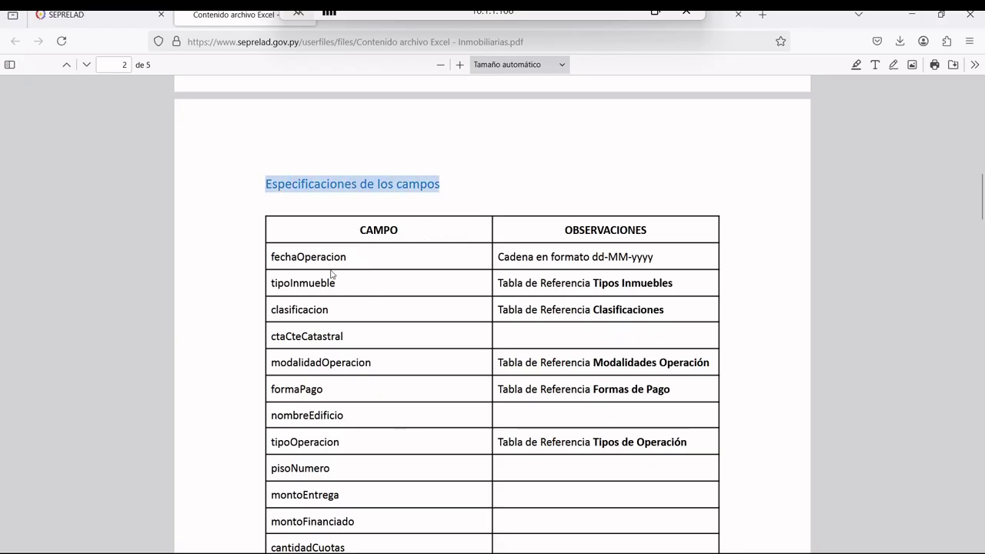
pyautogui.click(264, 258)
pyautogui.moveTo(264, 257); pyautogui.dragTo(348, 257)
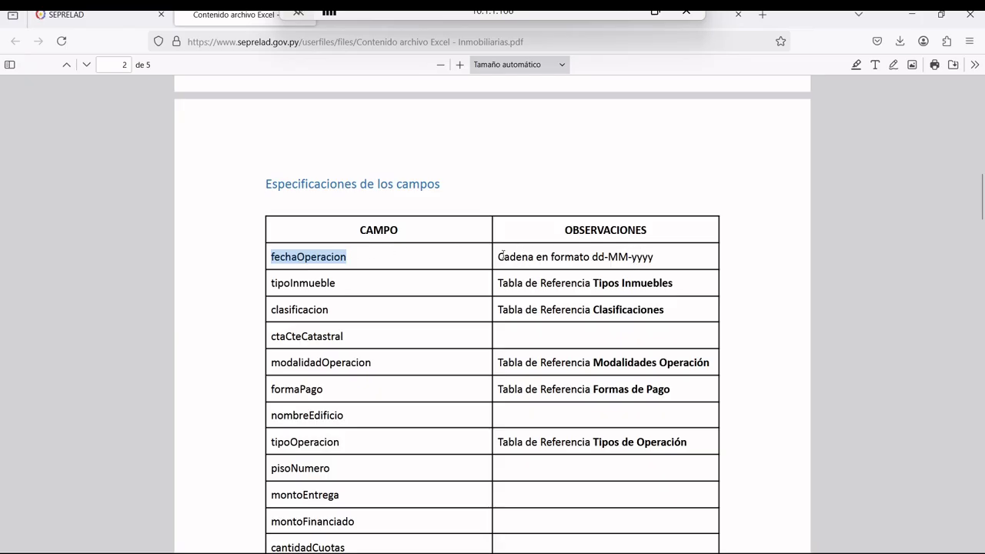
pyautogui.click(287, 338)
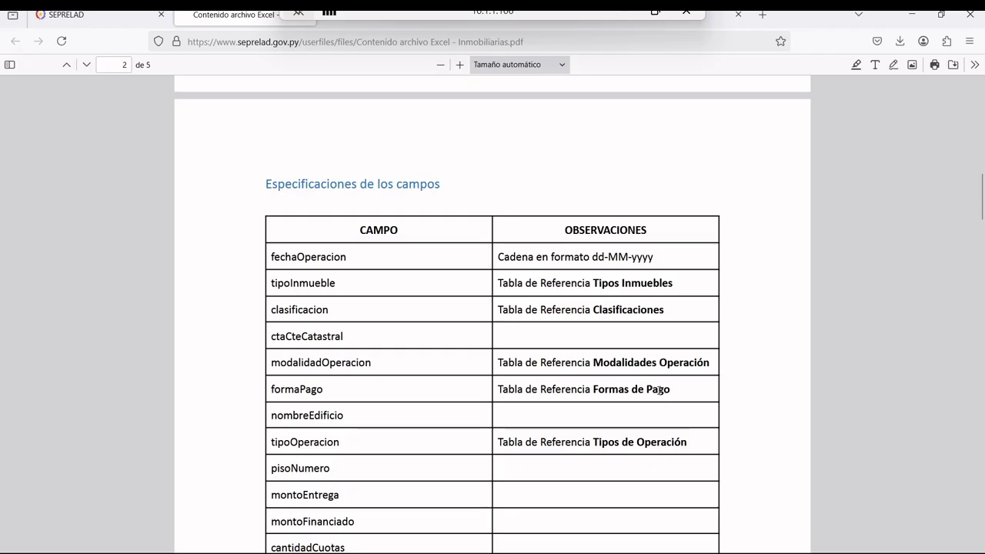
# Step: Open the document's linked Archivo Excel de Referencia and download the spreadsheet in Microsoft Excel (.xls) format
pyautogui.scroll(-12, 659, 393)
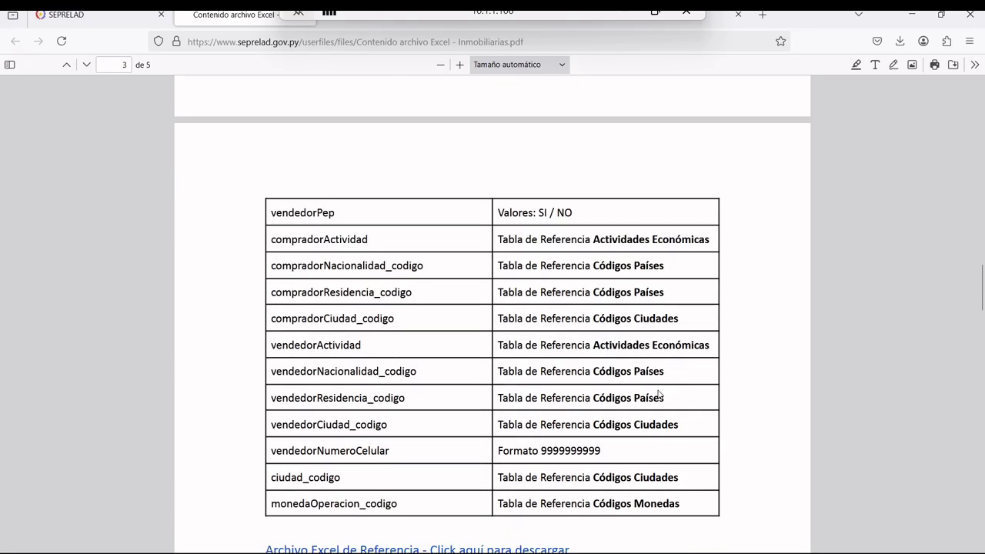
pyautogui.scroll(-3, 659, 393)
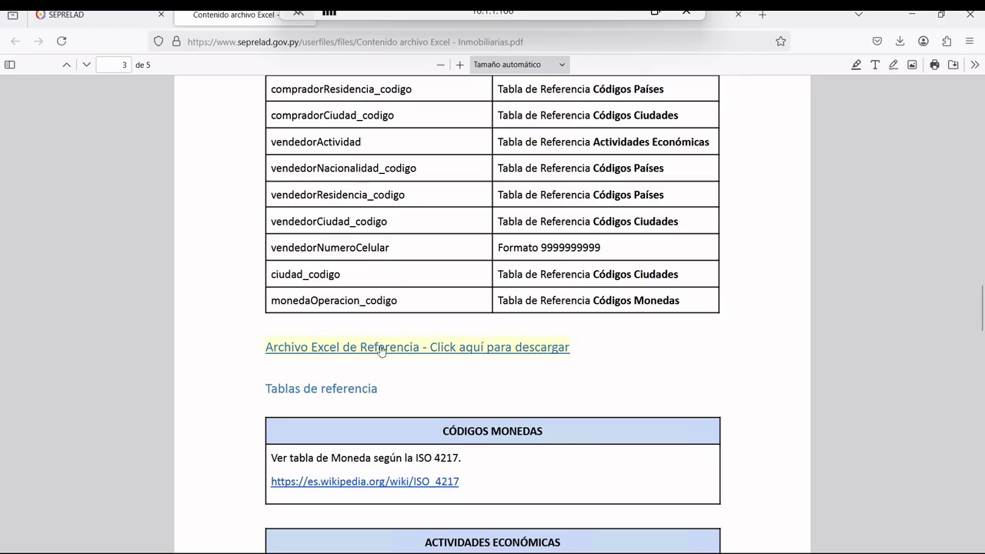
pyautogui.click(441, 356)
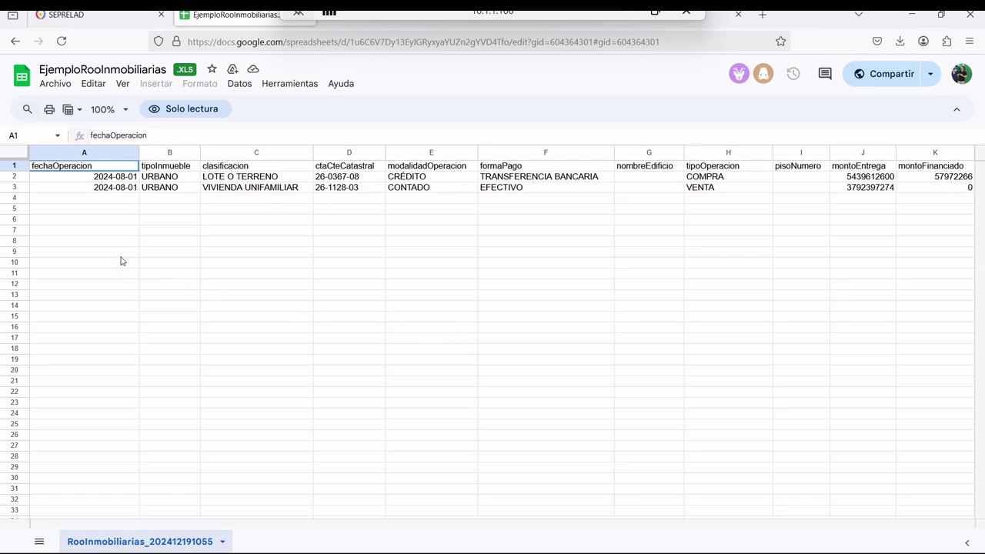
pyautogui.click(55, 84)
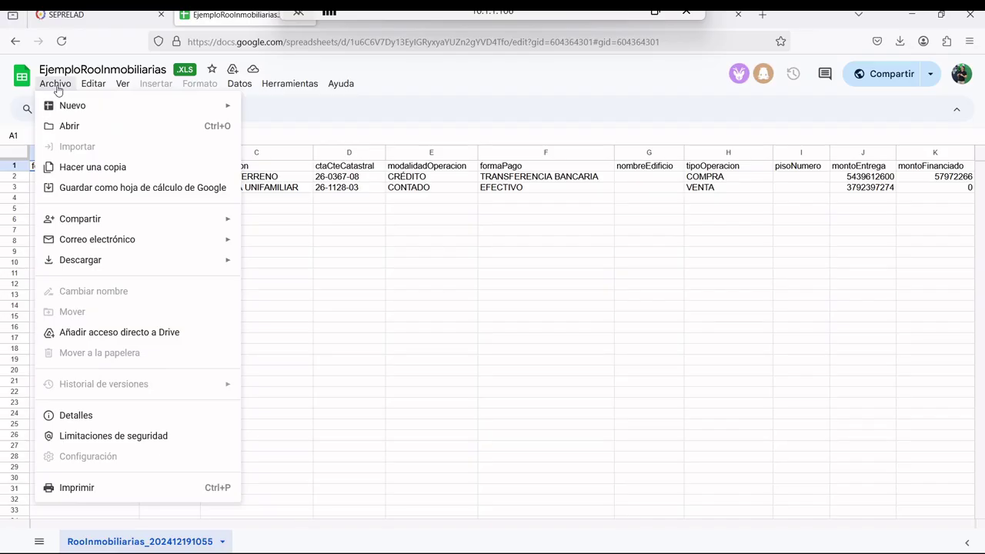
pyautogui.moveTo(100, 265)
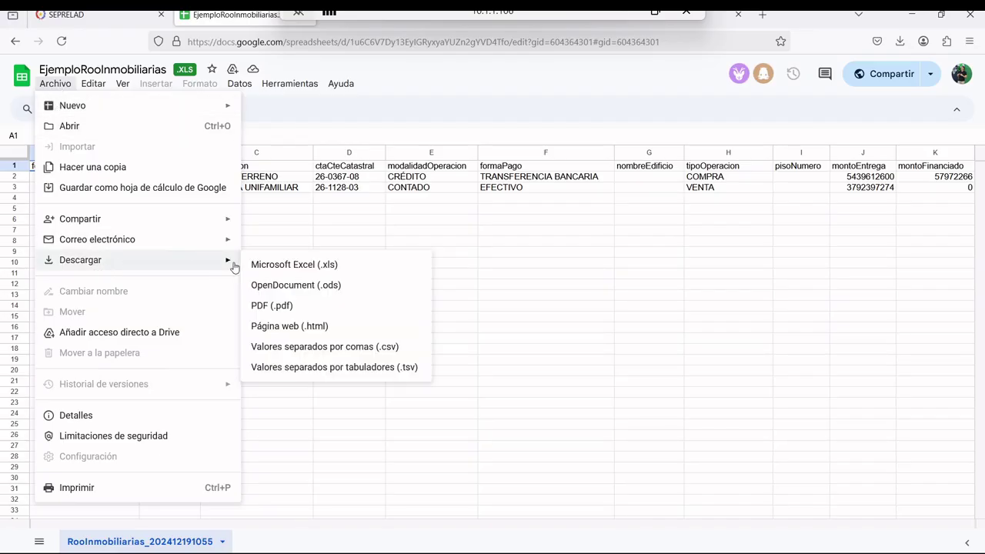
pyautogui.click(348, 274)
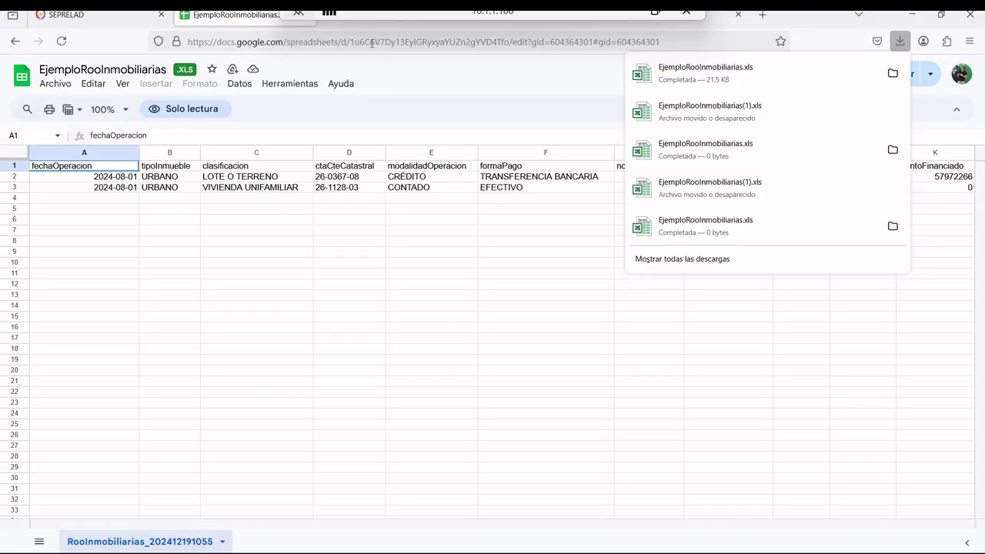
# Step: Open the downloaded EjemploRooInmobiliarias.xls in Excel and enable editing
pyautogui.click(354, 24)
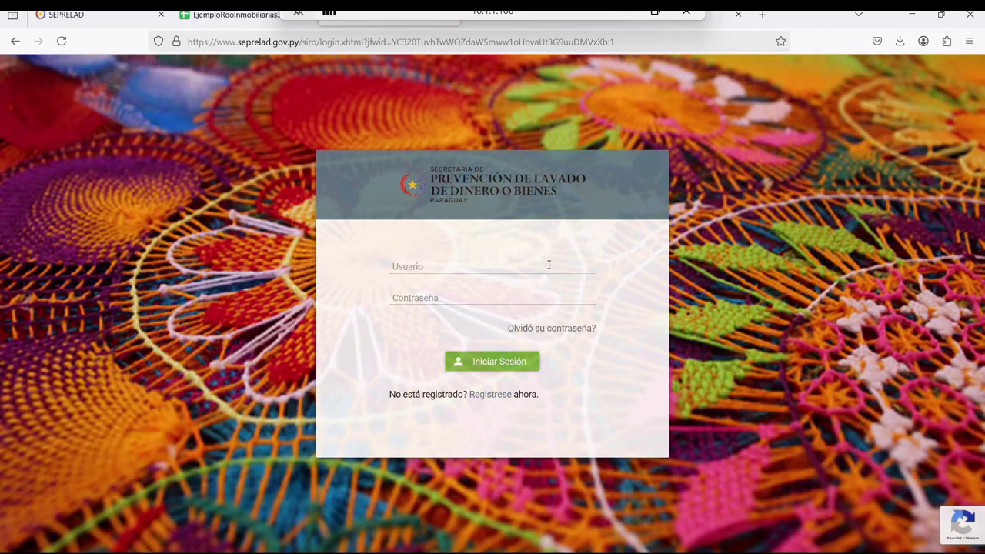
pyautogui.click(900, 40)
pyautogui.click(785, 81)
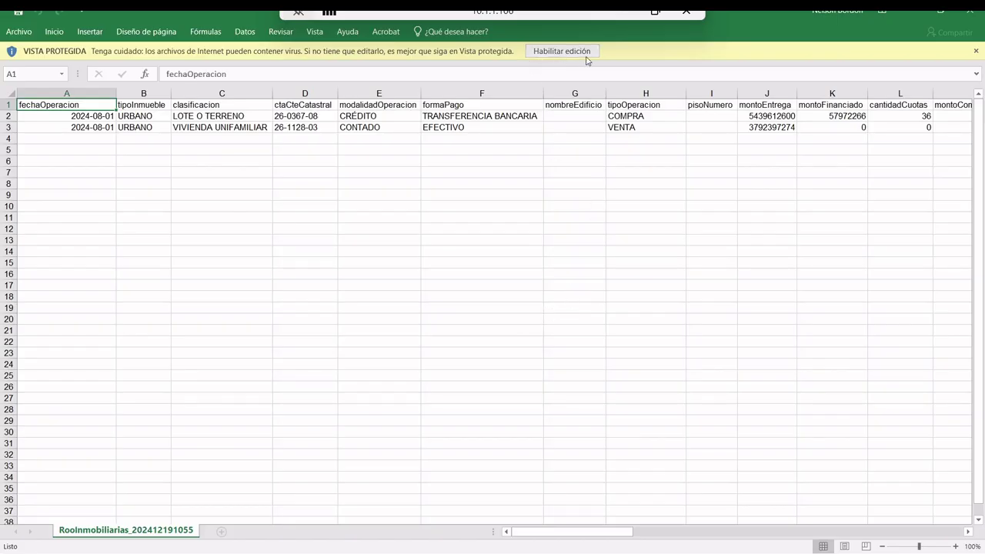
pyautogui.click(575, 53)
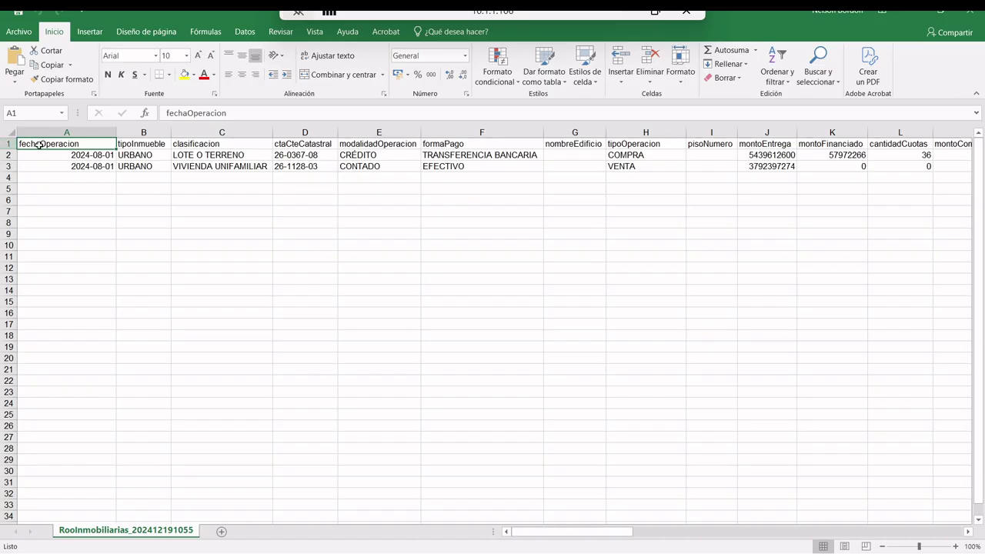
# Step: Compare the workbook's header row with the field specifications in the browser's PDF, checking the fechaOperacion format
pyautogui.moveTo(61, 145); pyautogui.dragTo(839, 146)
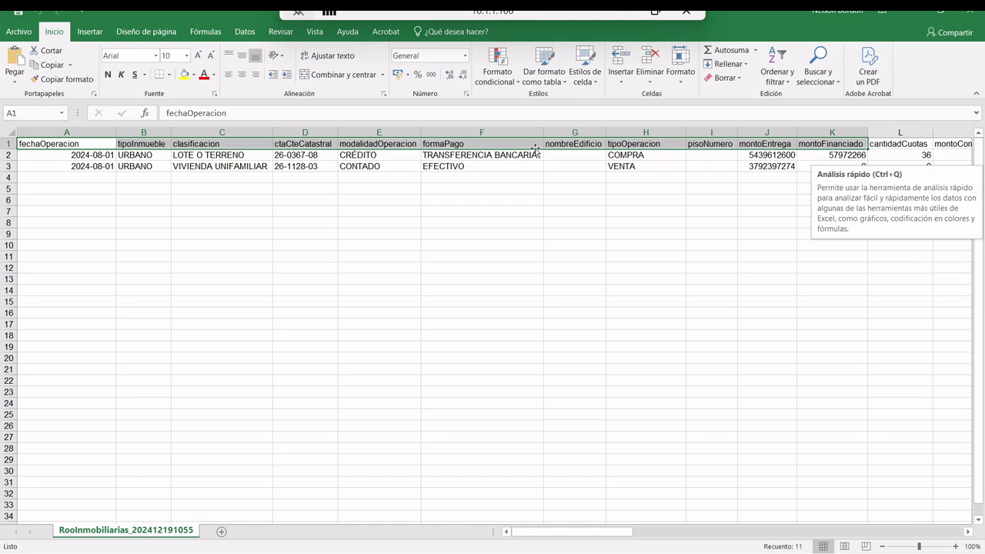
pyautogui.hotkey('alt', 'Tab')
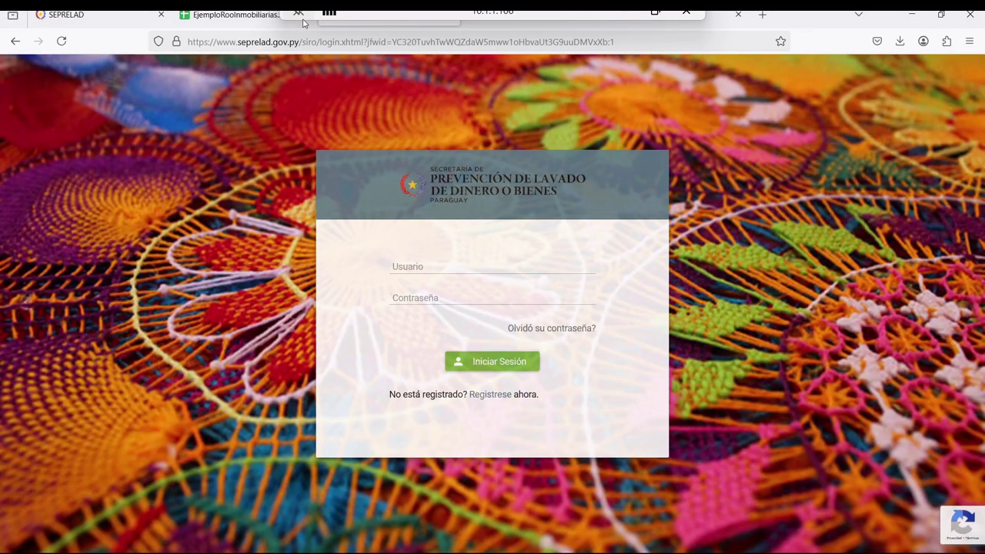
pyautogui.click(211, 22)
pyautogui.click(15, 41)
pyautogui.scroll(10, 524, 428)
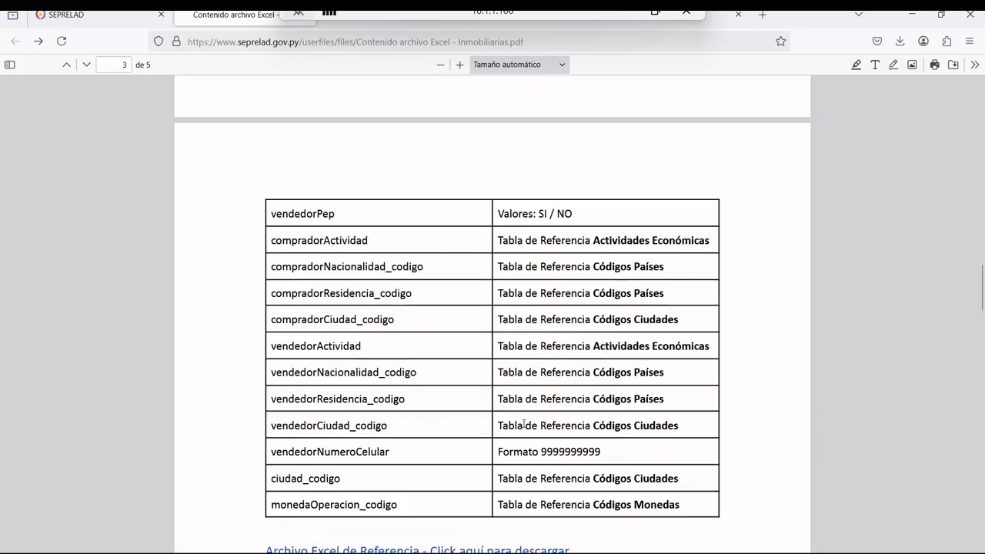
pyautogui.scroll(10, 523, 428)
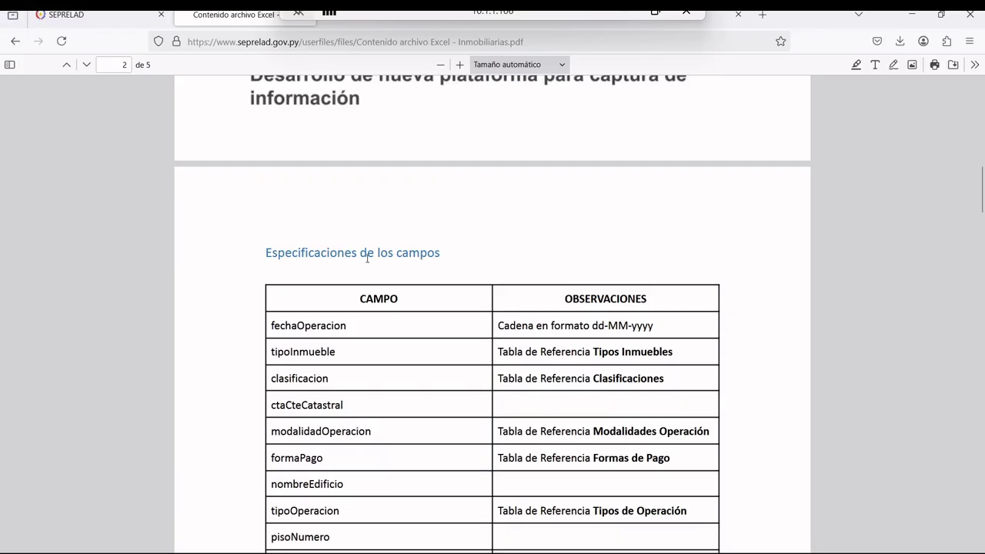
pyautogui.scroll(-3, 582, 477)
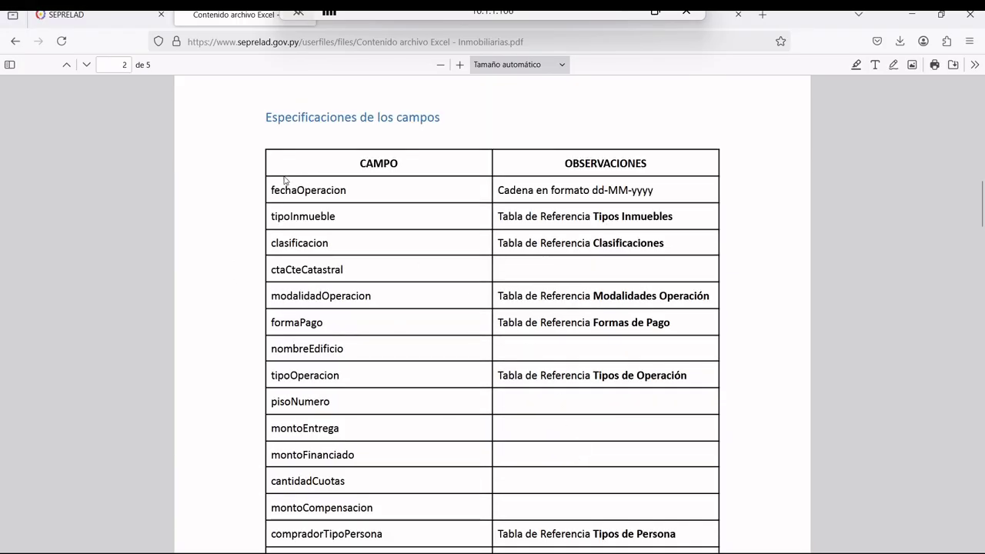
pyautogui.moveTo(273, 190); pyautogui.dragTo(663, 203)
pyautogui.click(663, 203)
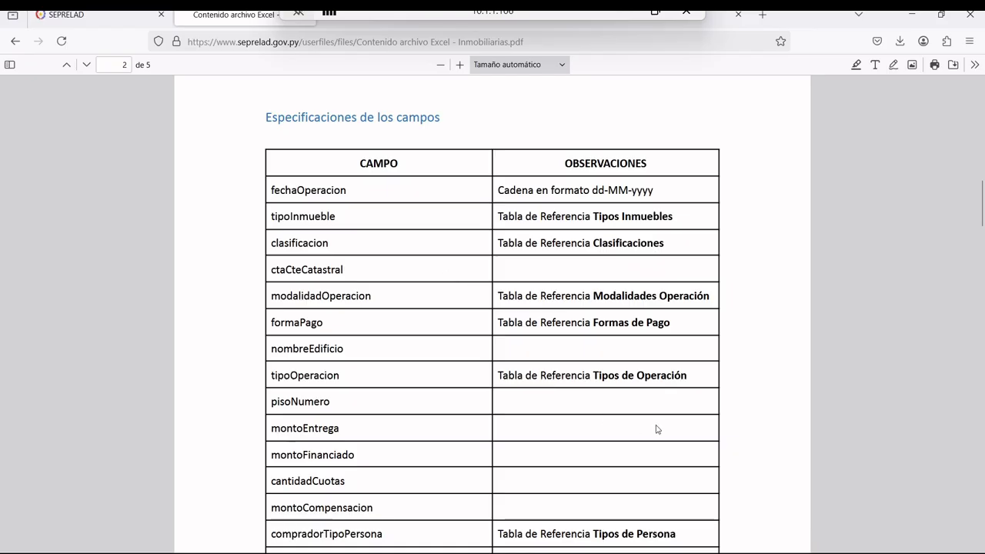
# Step: Switch back to Excel and review the two example records beneath the header row
pyautogui.hotkey('alt', 'Tab')
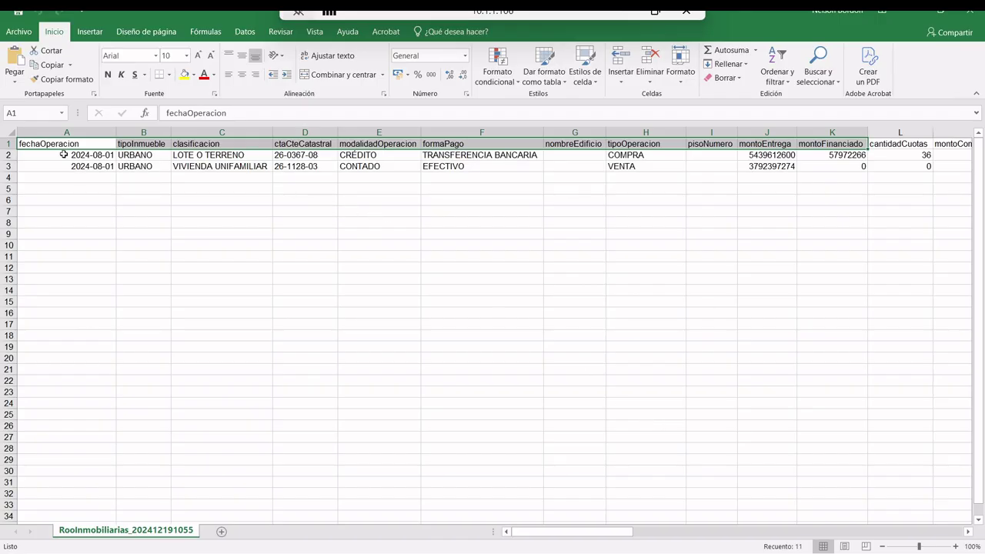
pyautogui.moveTo(62, 154); pyautogui.dragTo(755, 169)
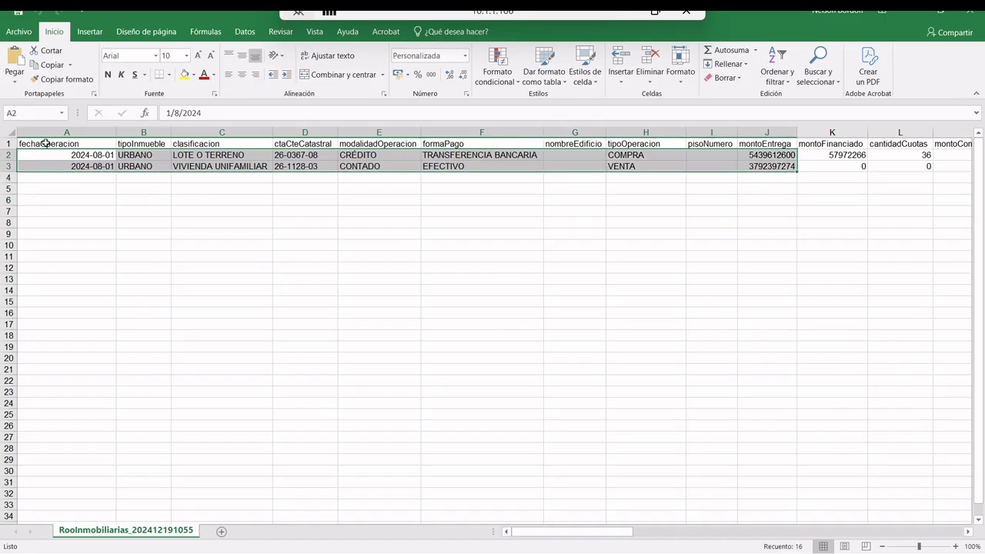
pyautogui.click(152, 212)
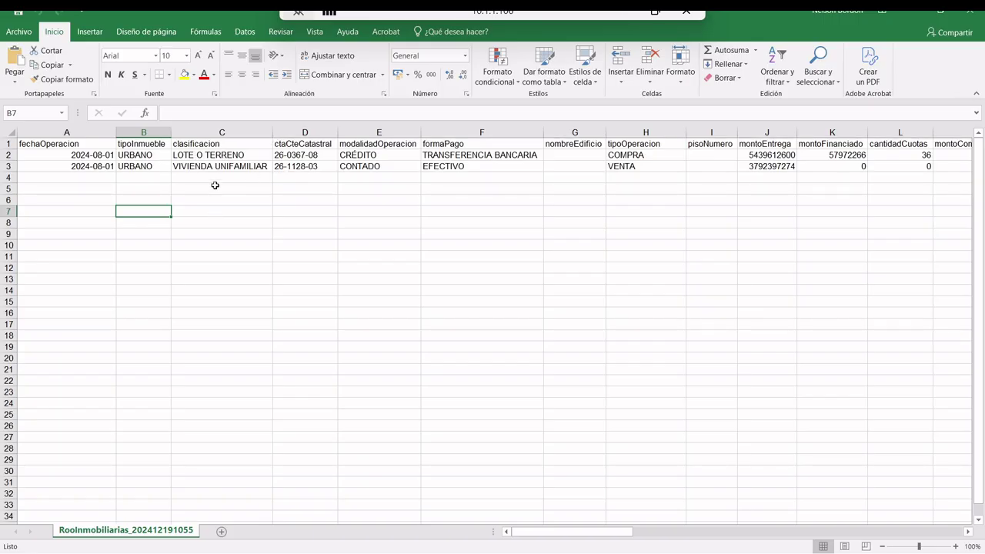
pyautogui.click(100, 199)
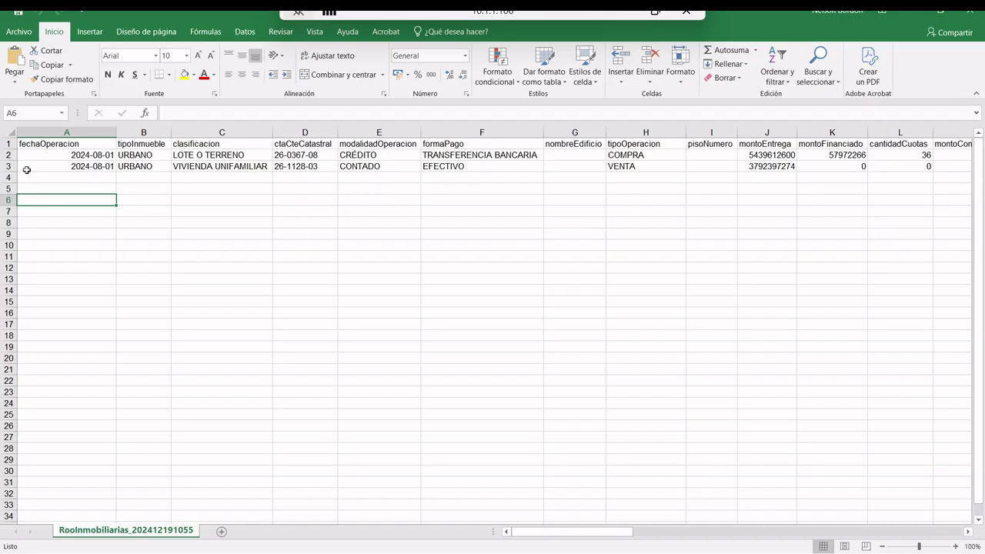
pyautogui.click(21, 143)
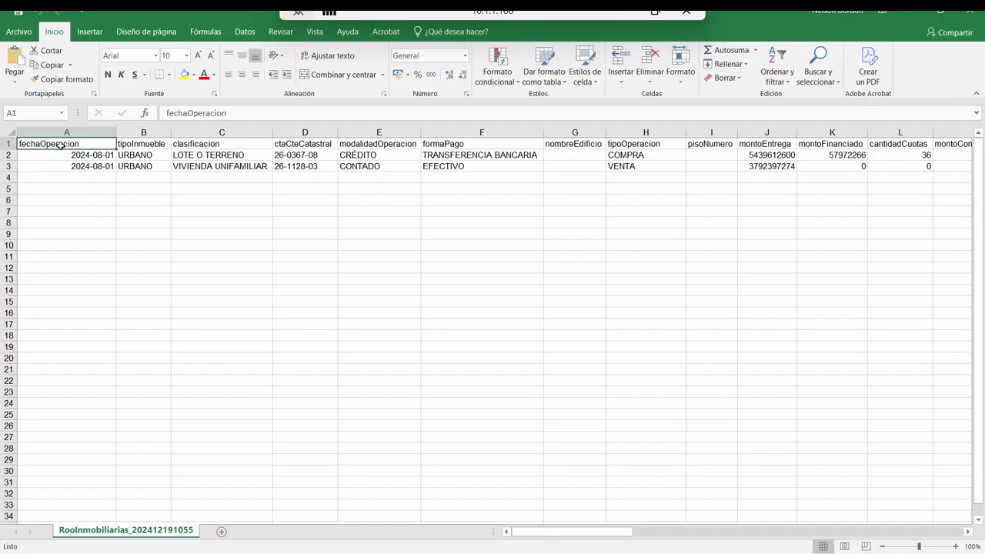
# Step: Insert a blank row above the header row and close the workbook
pyautogui.rightClick(6, 144)
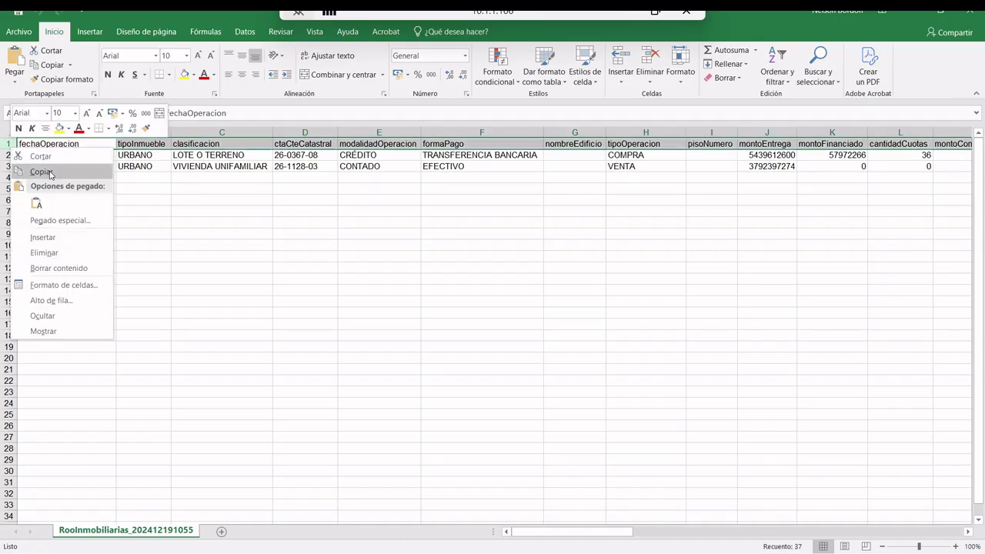
pyautogui.click(39, 234)
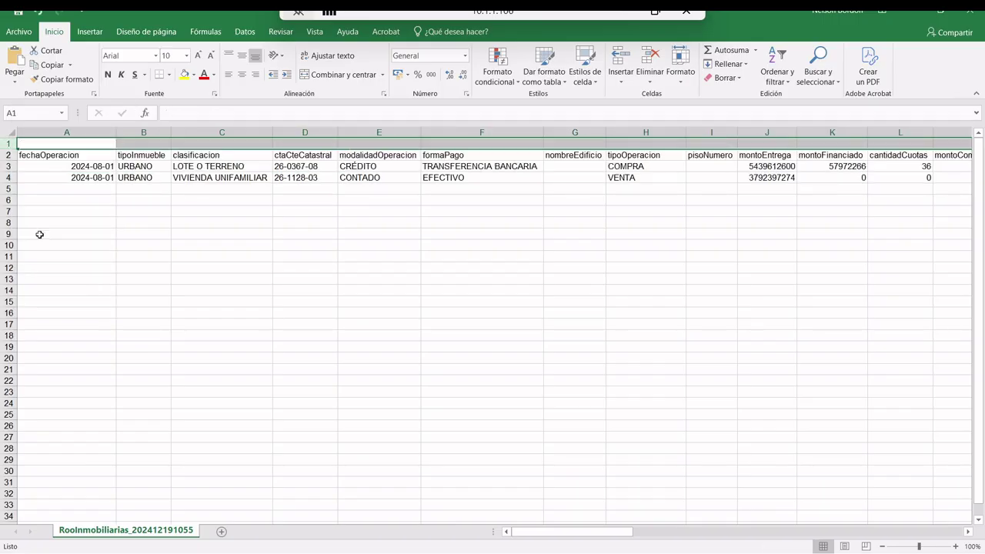
pyautogui.click(299, 225)
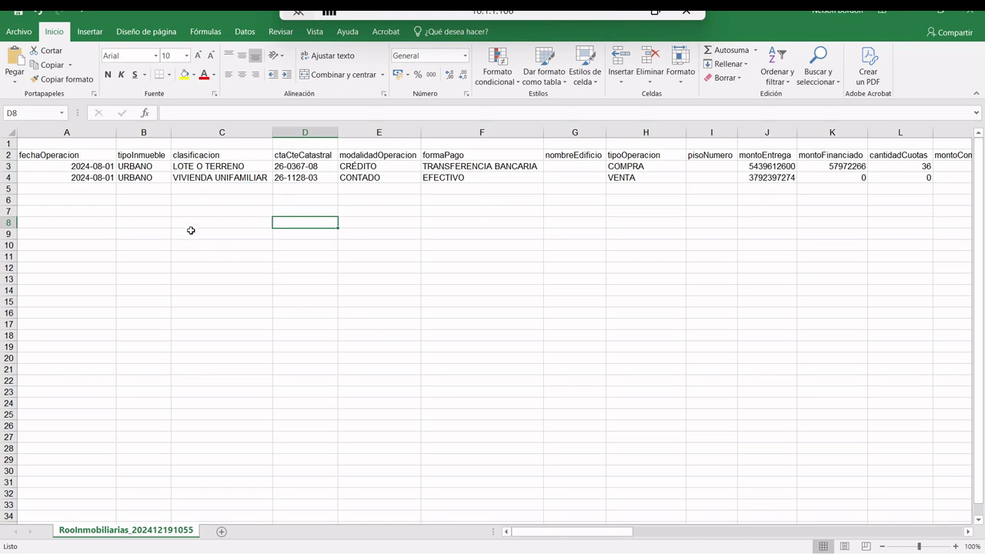
pyautogui.click(100, 201)
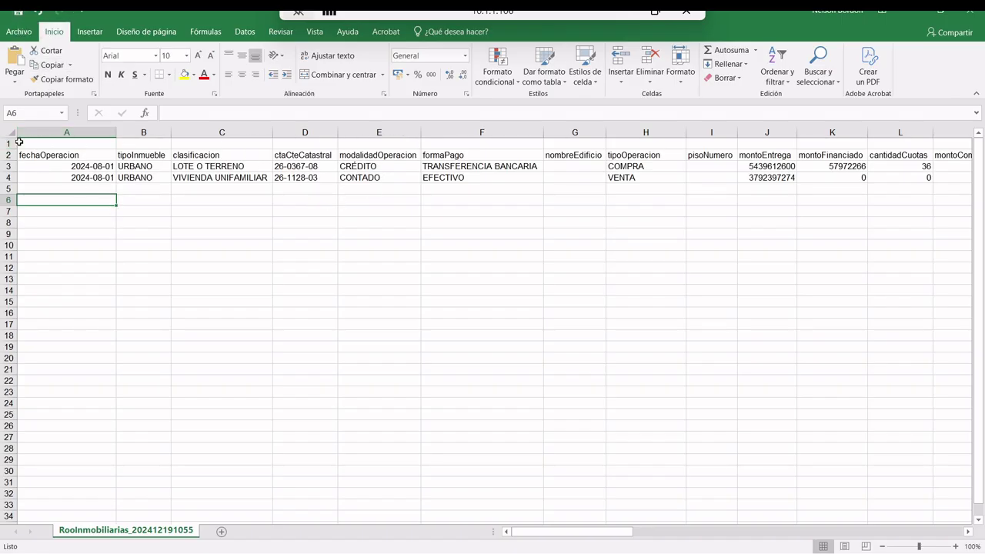
pyautogui.click(972, 15)
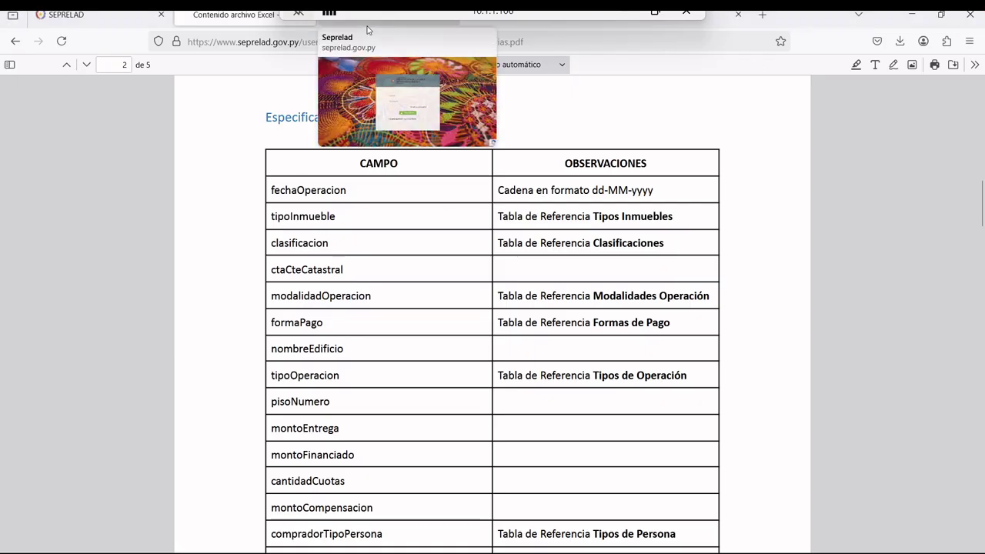
# Step: Sign in to the SIRO portal as pruebasegpilot, entering the account password
pyautogui.click(369, 30)
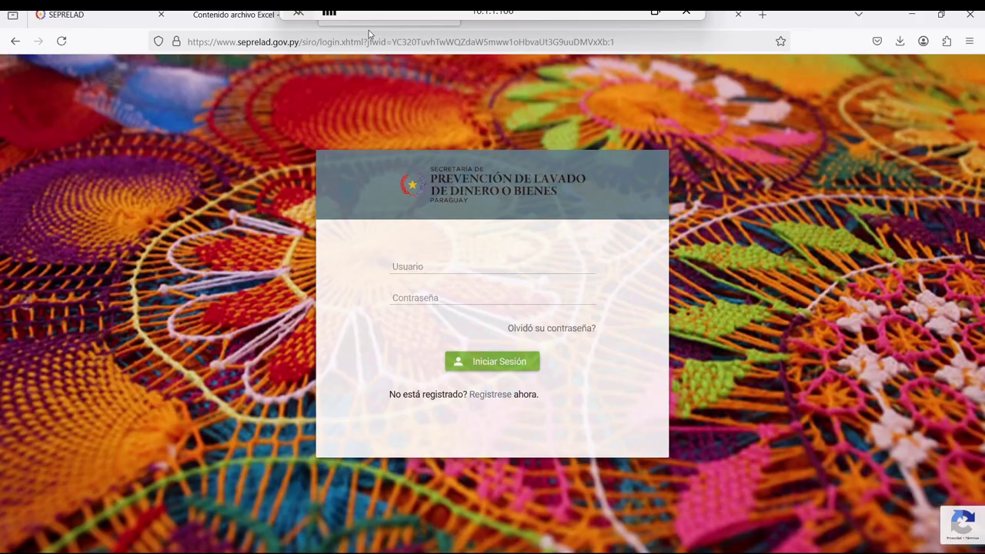
pyautogui.click(446, 267)
pyautogui.write('pr')
pyautogui.write('uebasegpilot')
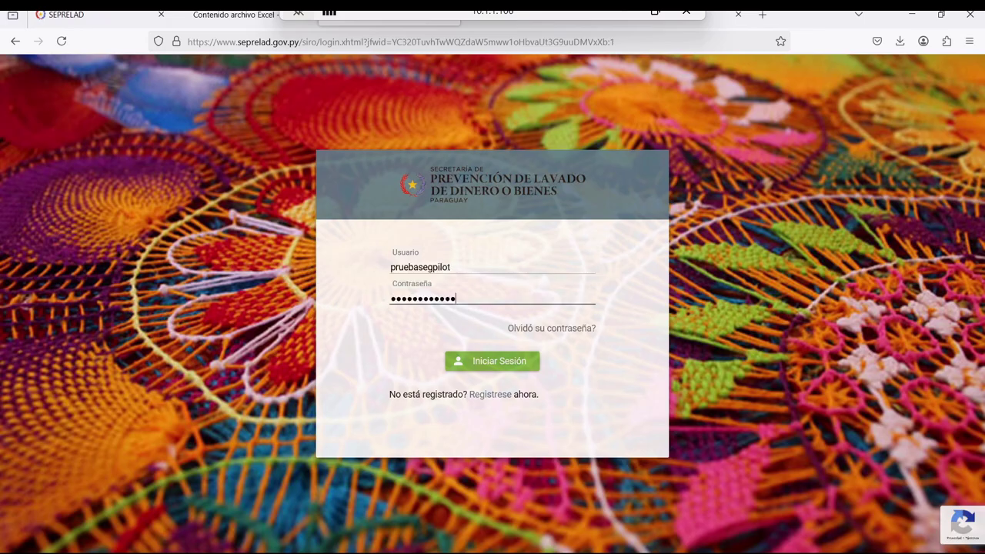
pyautogui.click(489, 363)
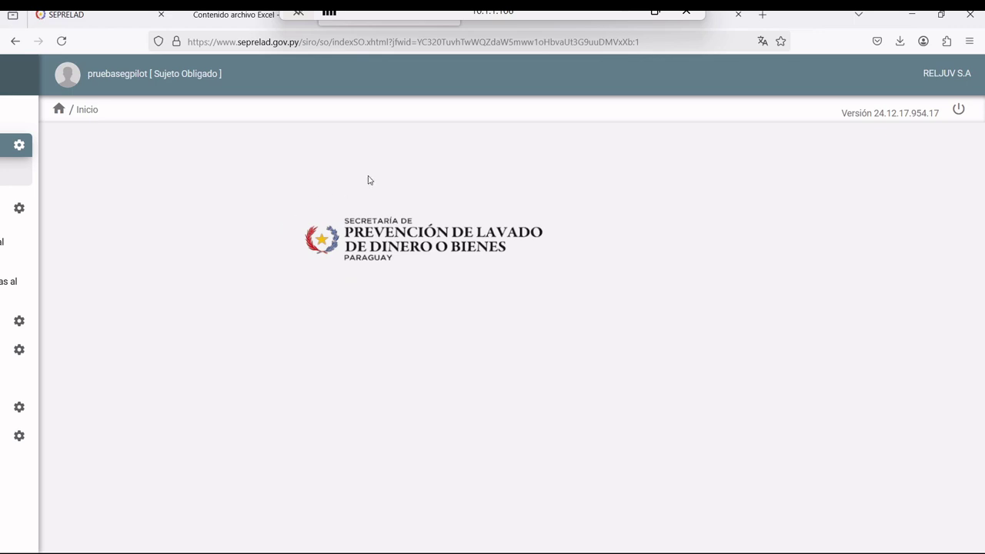
# Step: Open the main panel of Reporte de Operaciones, import the records from EjemploRooInmobiliarias.xls, and dismiss the data validation result
pyautogui.moveTo(2, 152)
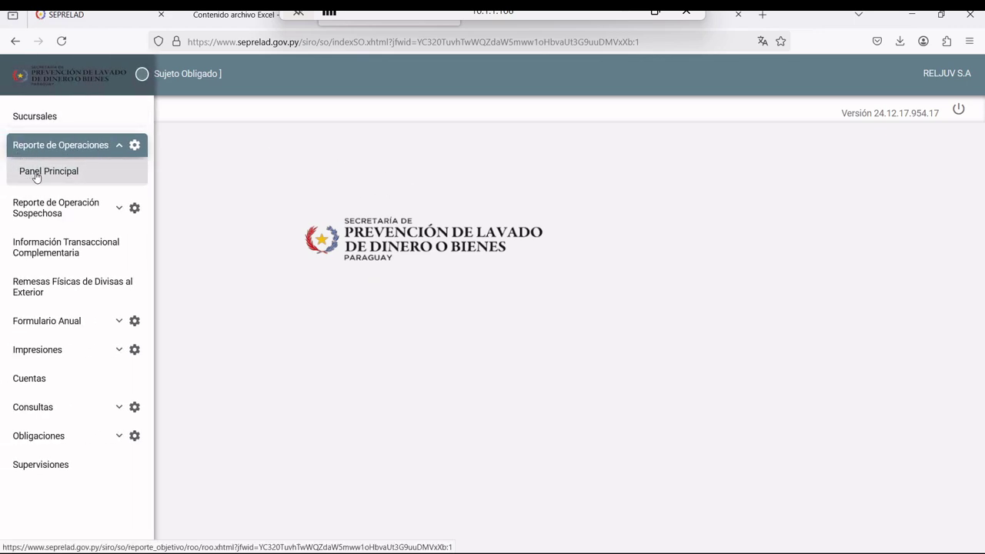
pyautogui.click(68, 176)
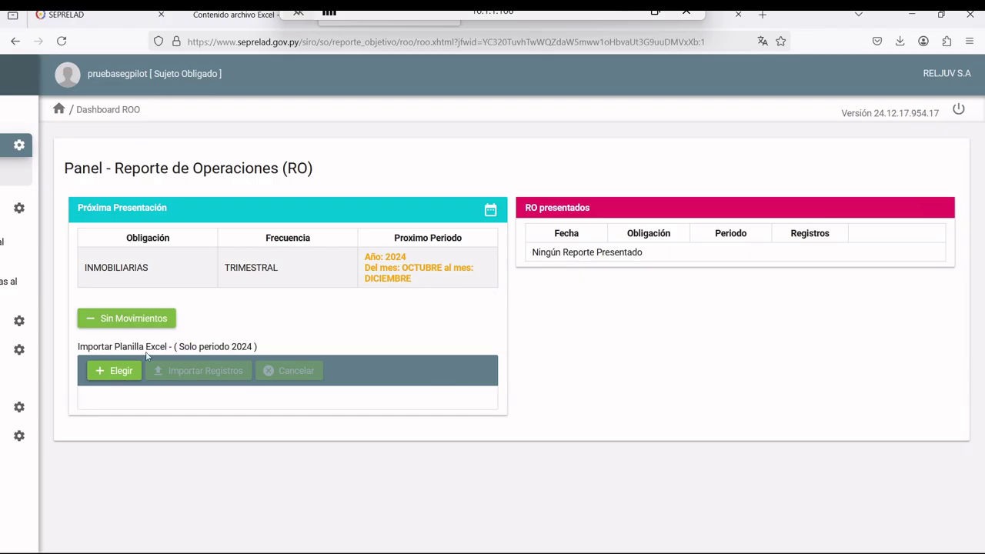
pyautogui.click(112, 370)
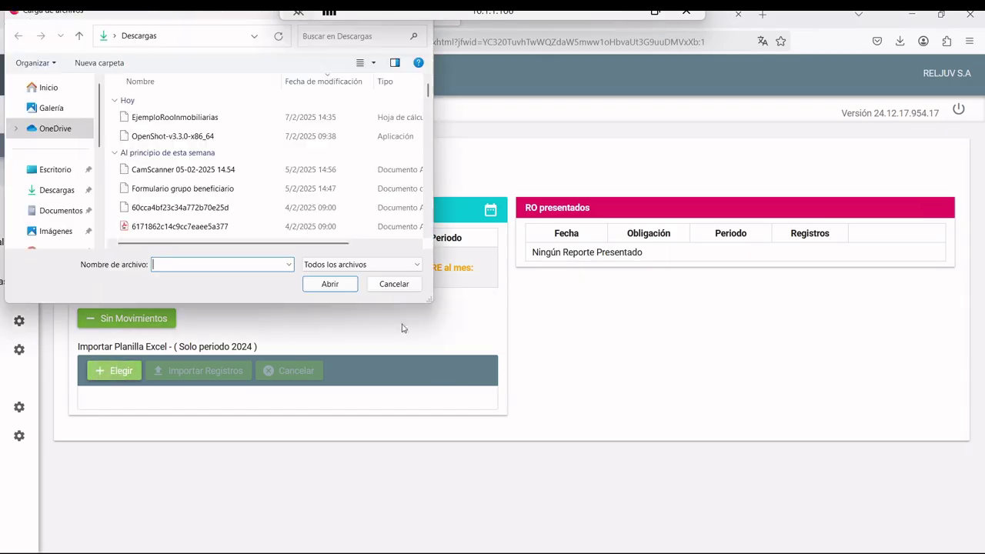
pyautogui.doubleClick(228, 122)
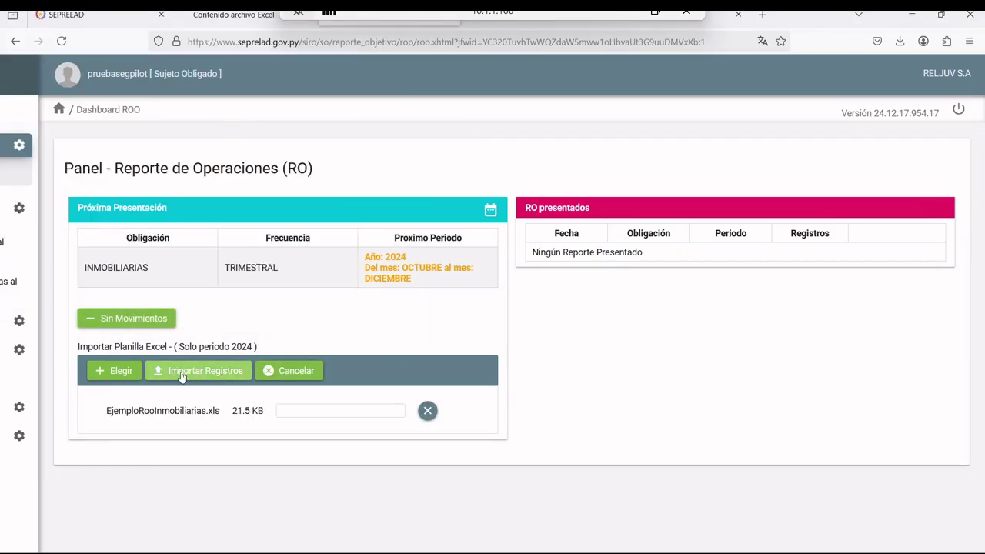
pyautogui.click(215, 372)
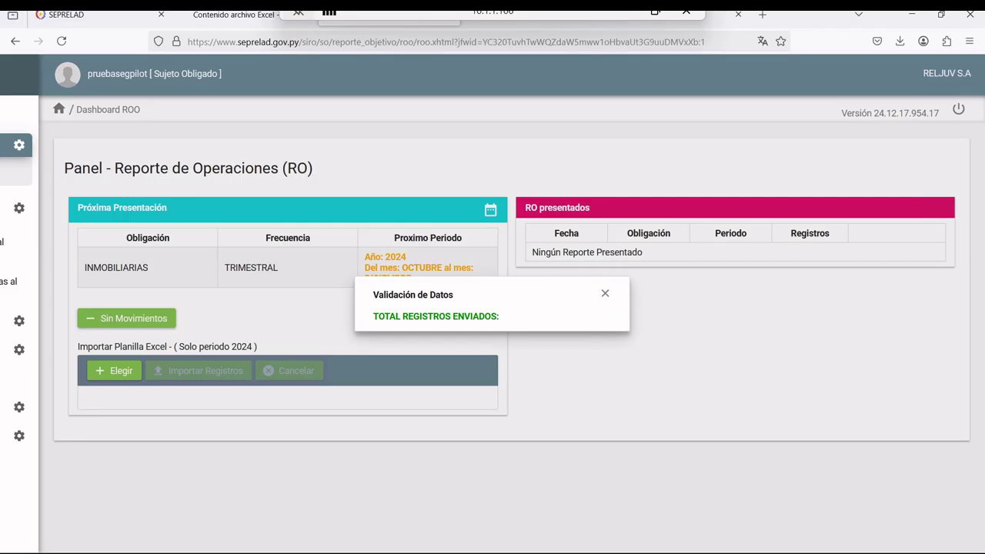
pyautogui.click(605, 293)
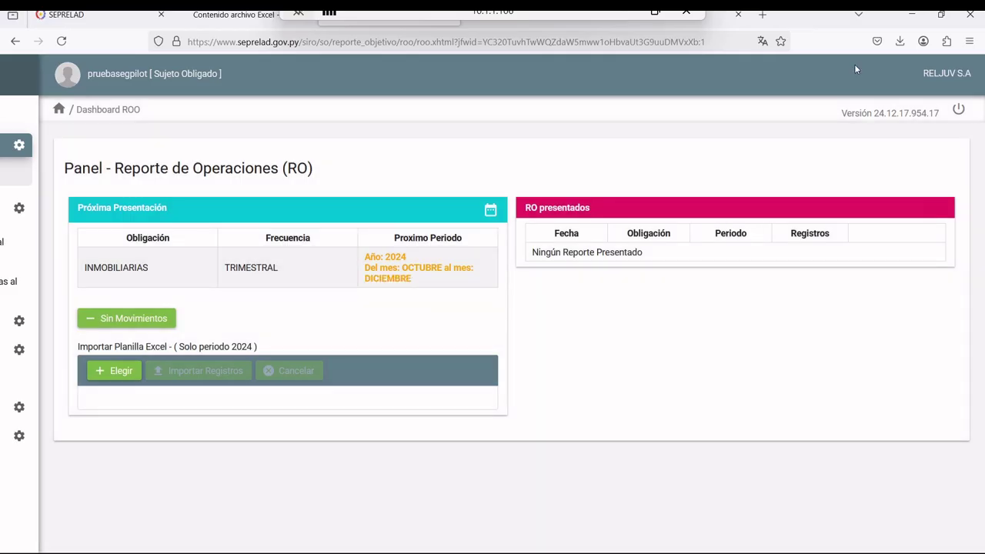
# Step: Open the downloaded EjemploRooInmobiliarias.xls in Excel and insert another blank row at the top of the sheet
pyautogui.click(900, 41)
pyautogui.click(692, 73)
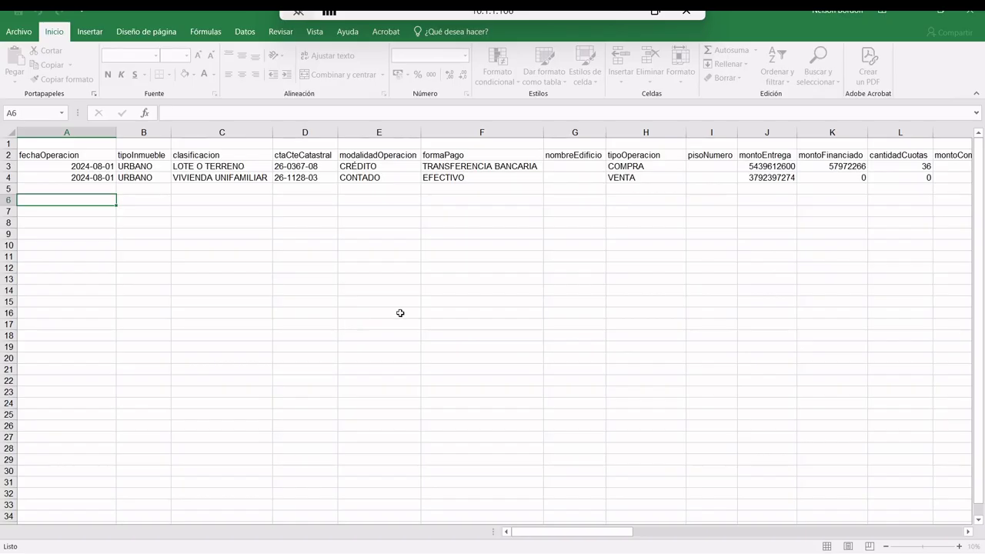
pyautogui.click(9, 143)
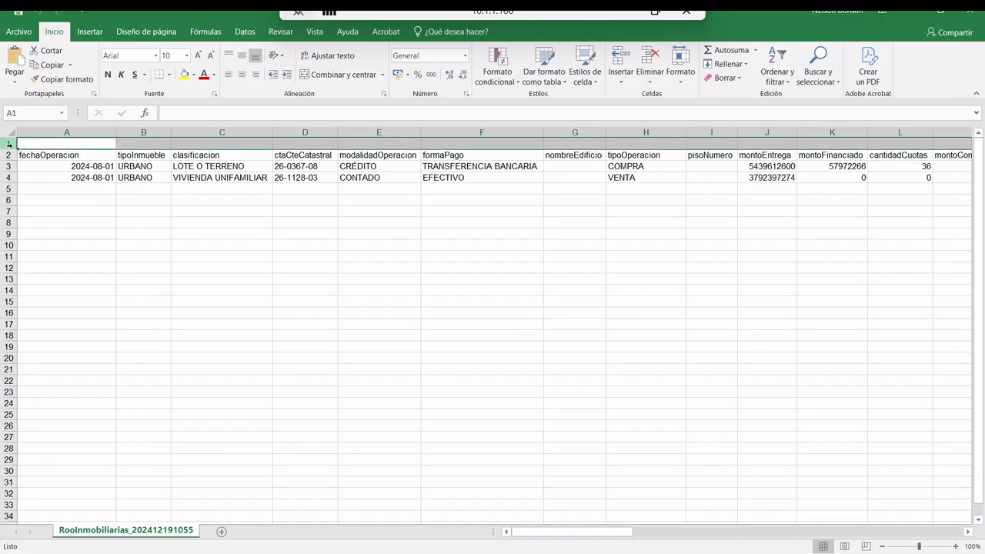
pyautogui.rightClick(11, 143)
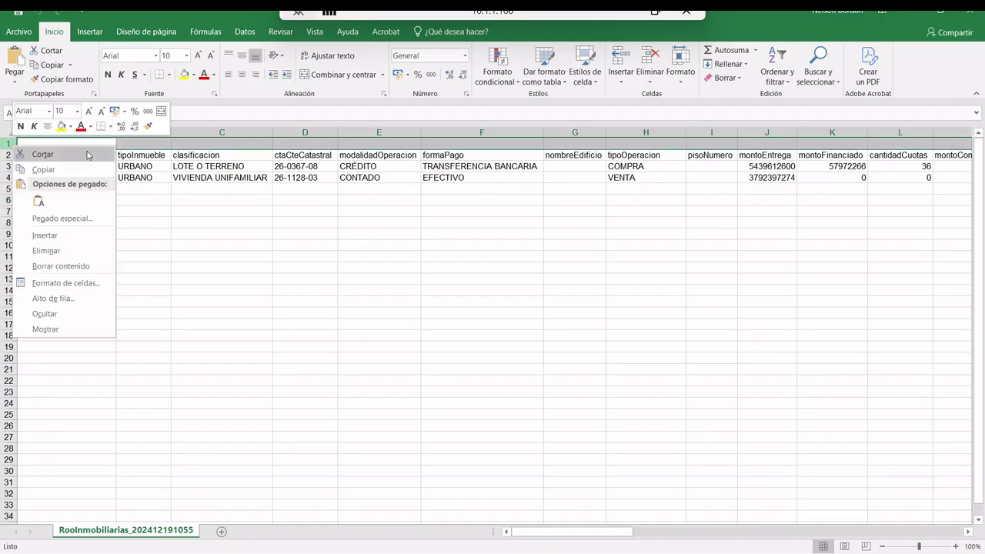
pyautogui.click(45, 235)
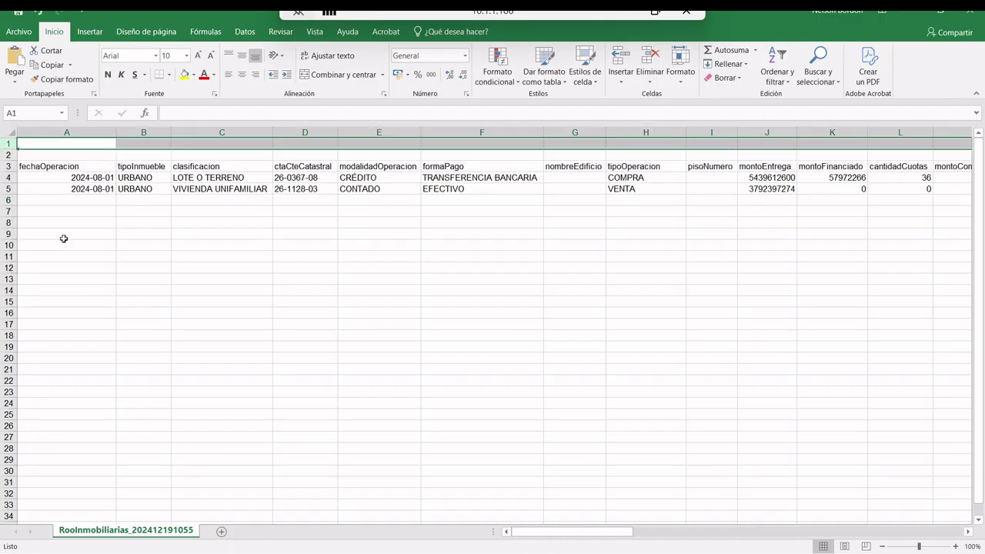
# Step: Delete the two blank rows above the header row
pyautogui.moveTo(10, 145); pyautogui.dragTo(10, 155)
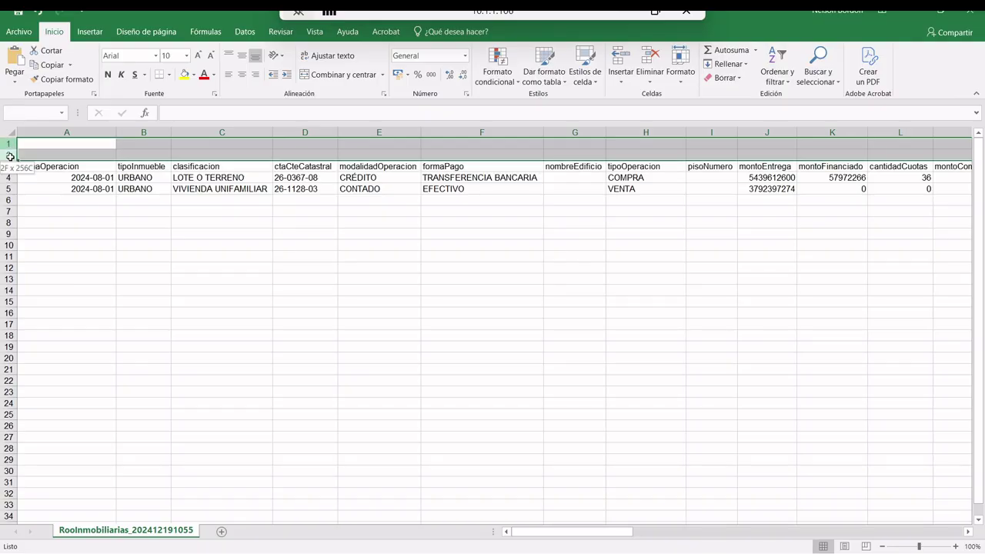
pyautogui.rightClick(7, 147)
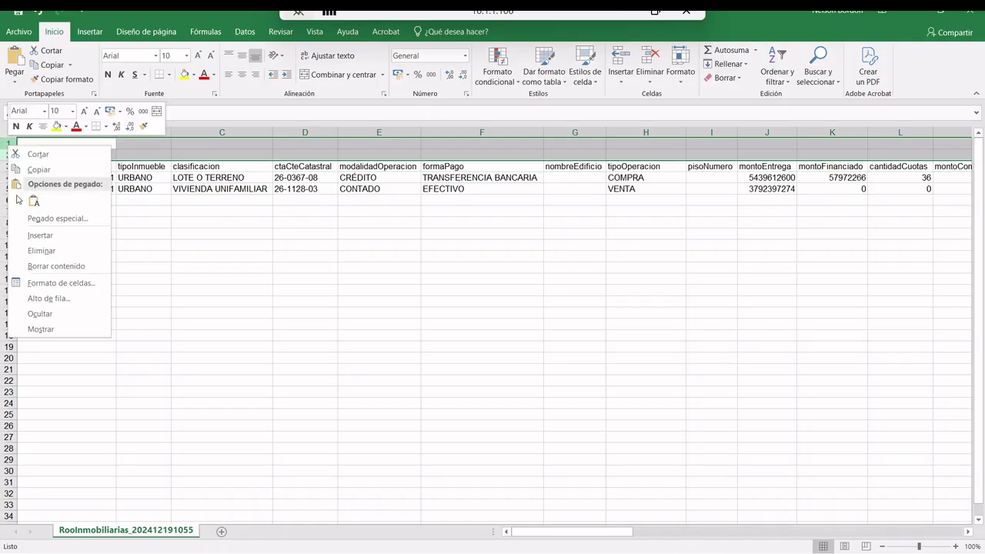
pyautogui.click(41, 249)
pyautogui.click(182, 213)
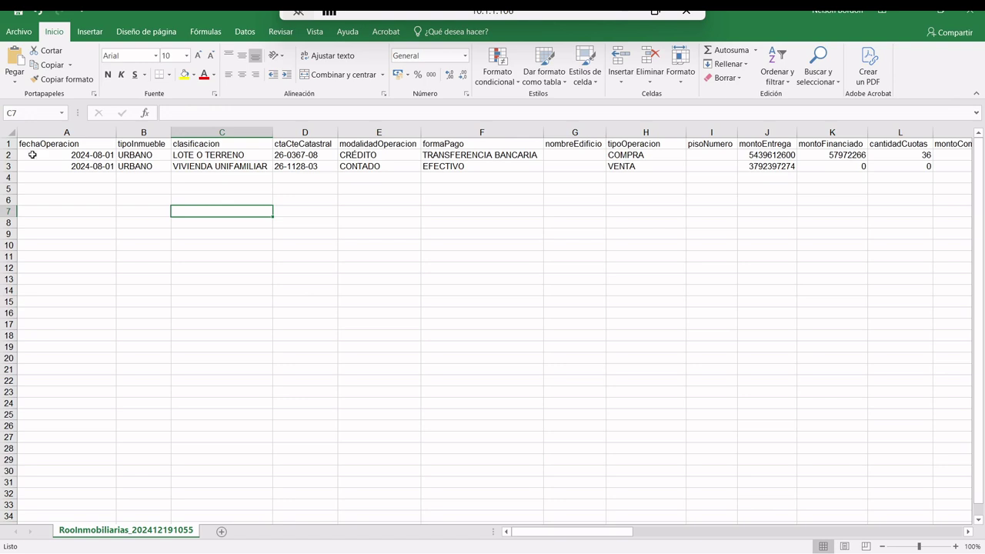
# Step: Insert a blank row between the two example records, saving and closing the workbook
pyautogui.click(50, 147)
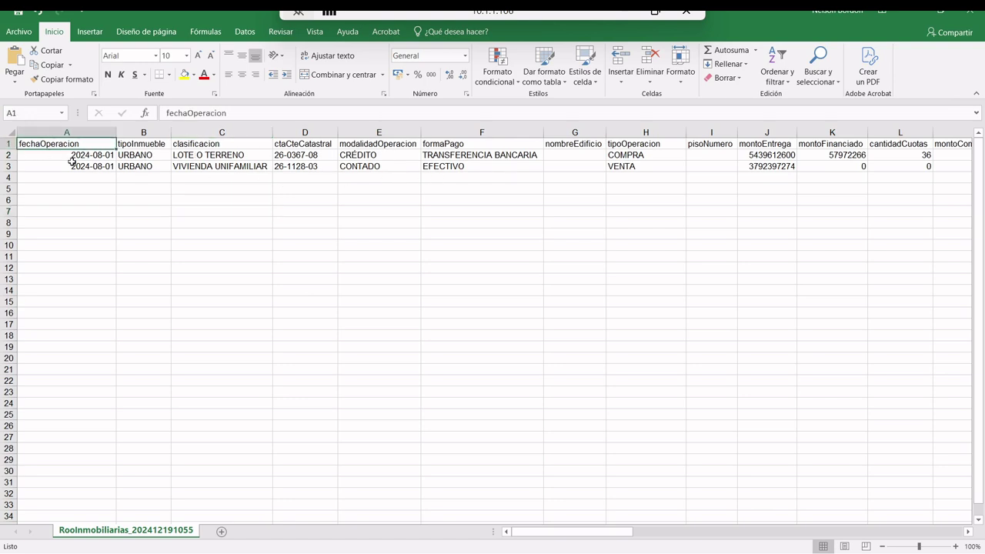
pyautogui.click(7, 155)
pyautogui.click(8, 167)
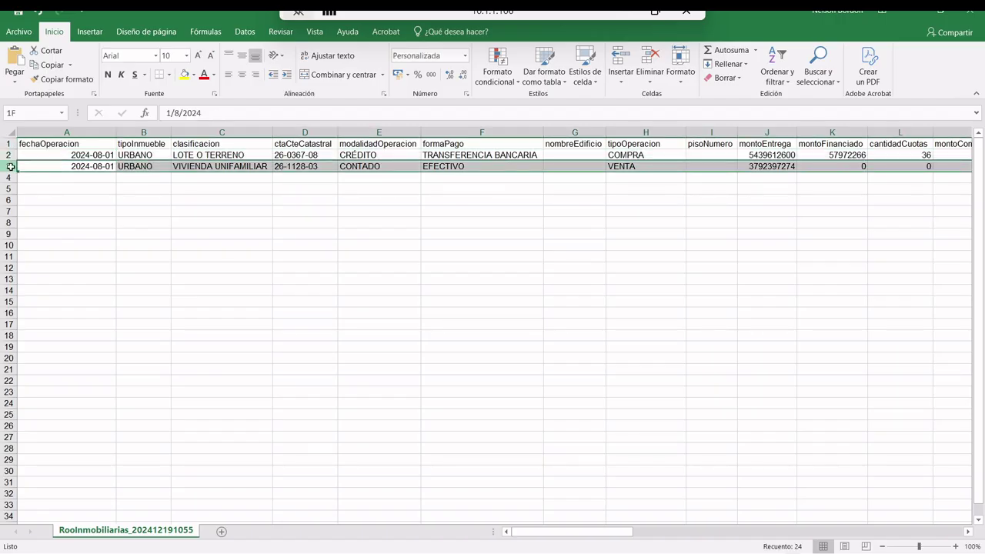
pyautogui.rightClick(8, 166)
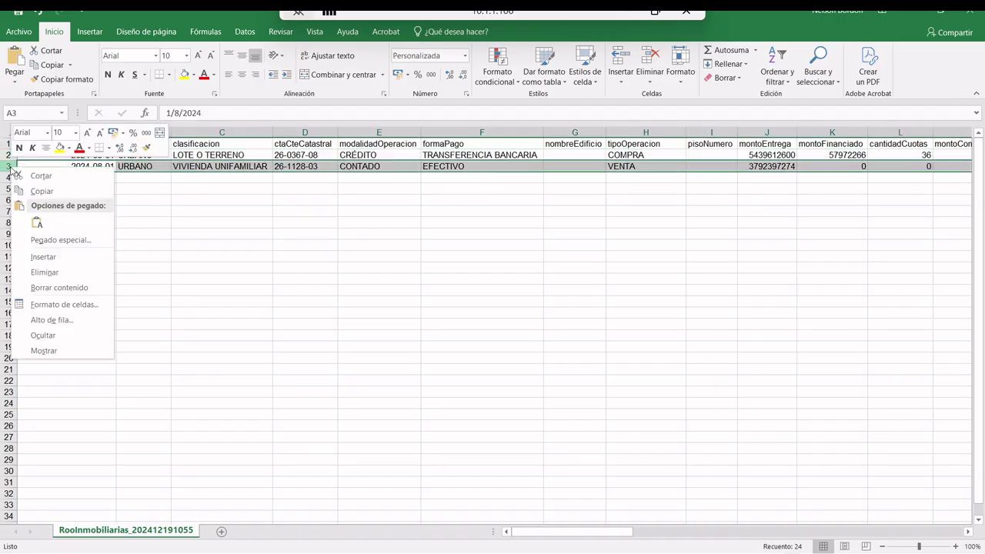
pyautogui.click(62, 260)
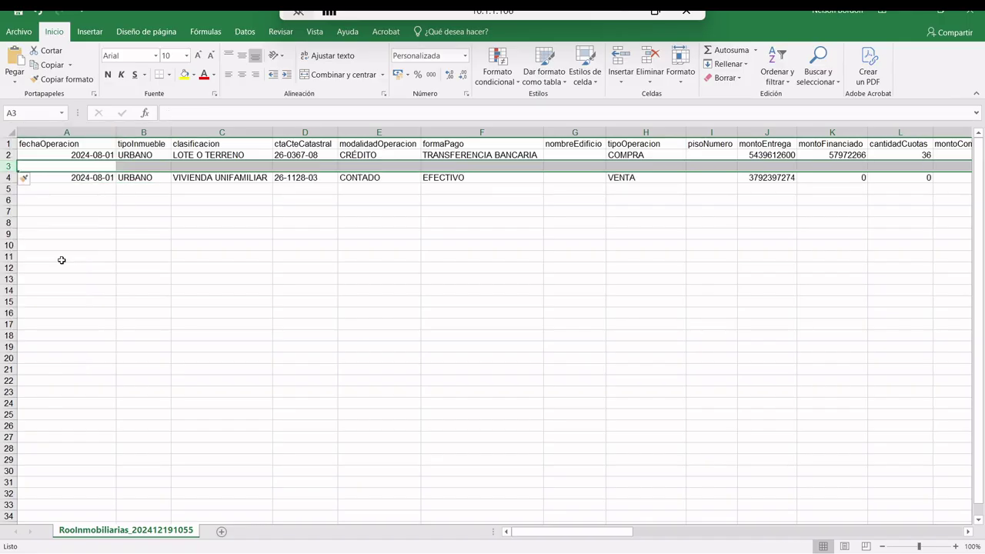
pyautogui.click(342, 225)
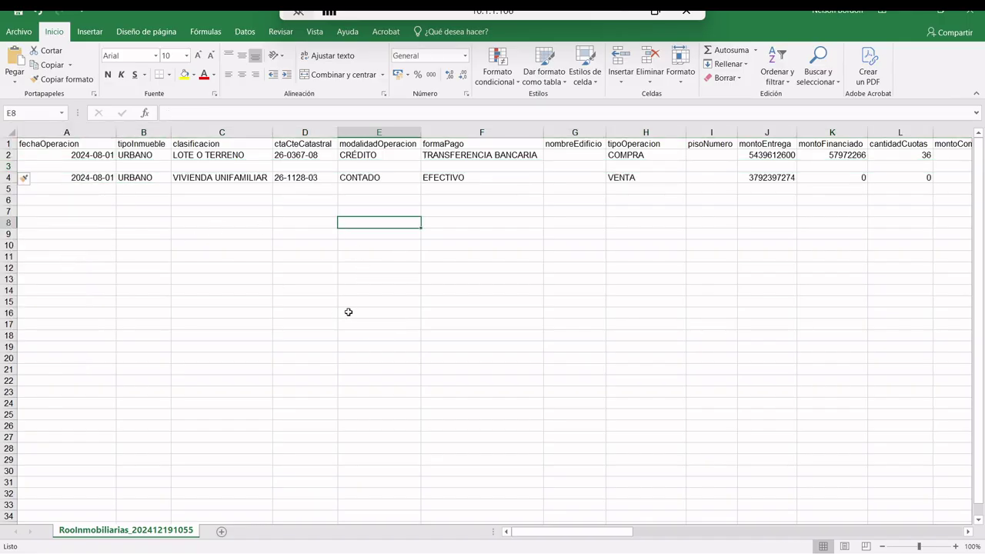
pyautogui.click(21, 17)
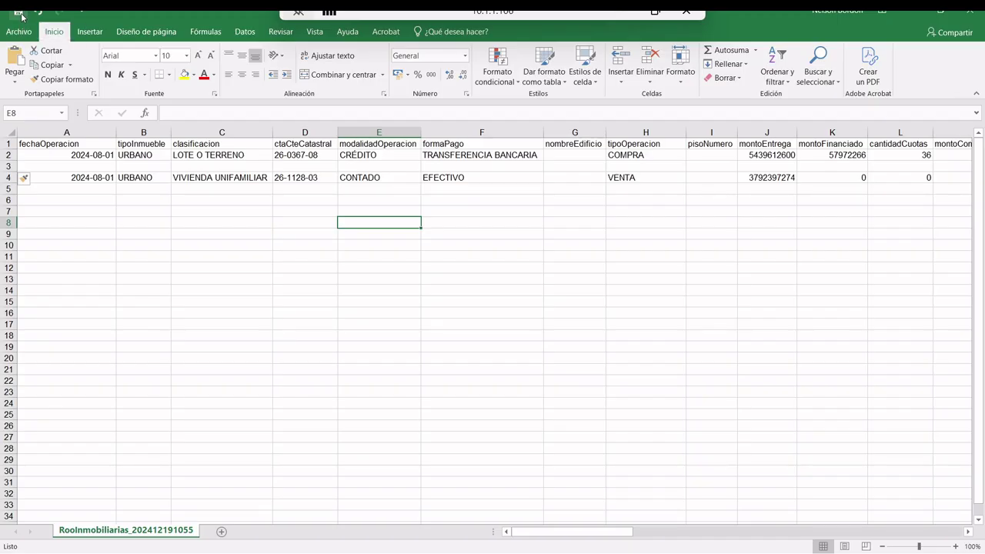
pyautogui.click(972, 14)
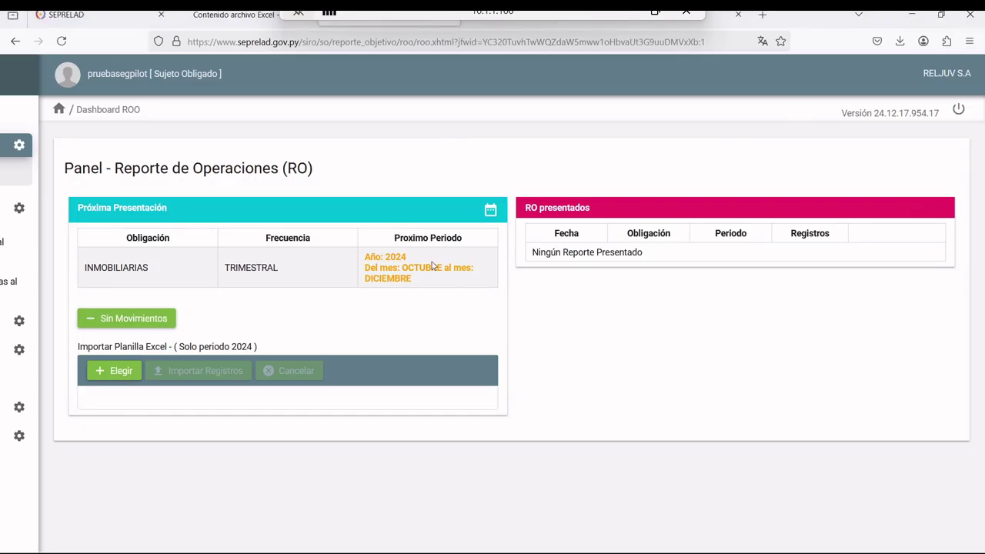
# Step: Import the edited EjemploRooInmobiliarias workbook into the portal, dismiss the data validation result, and reload the operations report panel
pyautogui.click(116, 373)
pyautogui.doubleClick(181, 113)
pyautogui.click(171, 376)
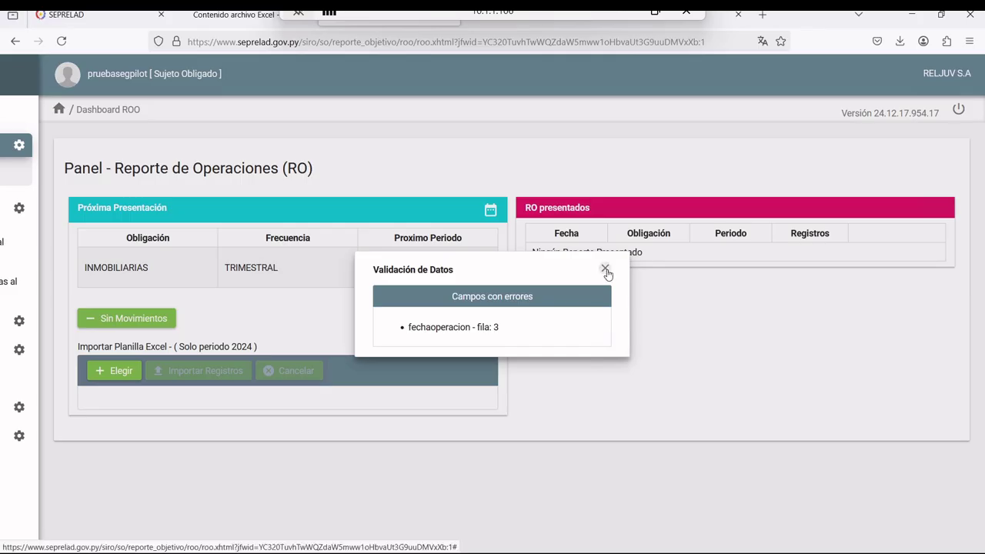
pyautogui.click(606, 270)
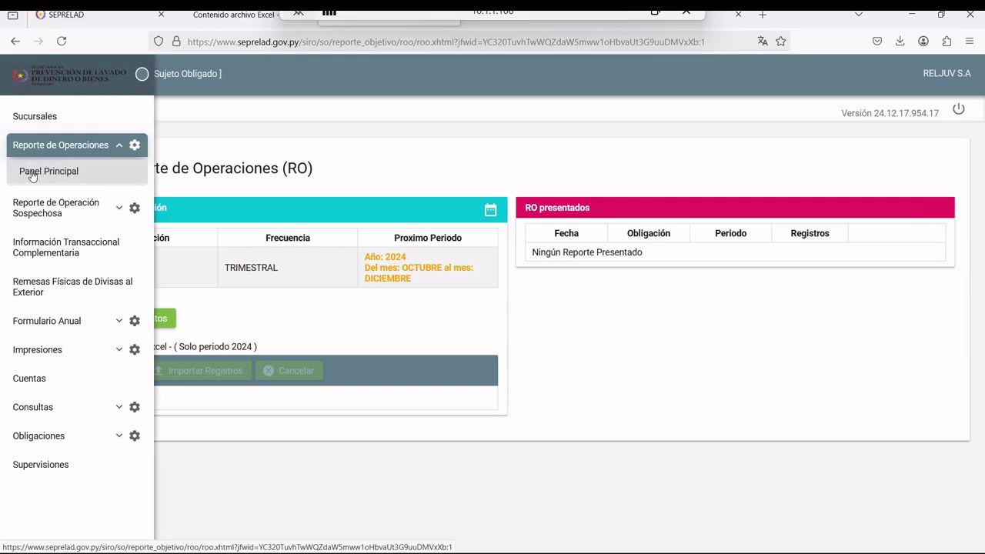
pyautogui.click(31, 175)
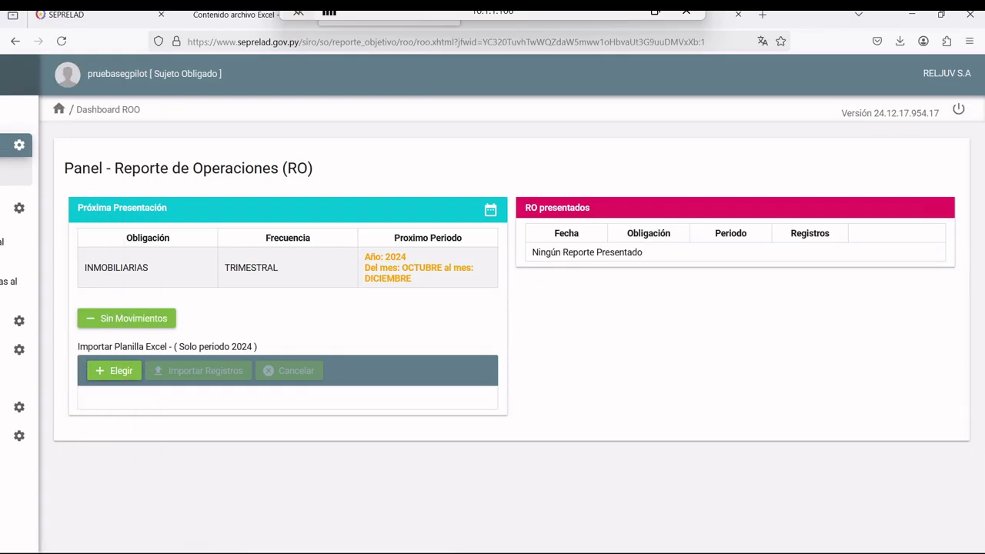
# Step: Reopen the downloaded EjemploRooInmobiliarias.xls in Excel and delete the blank row between the two example records
pyautogui.click(899, 42)
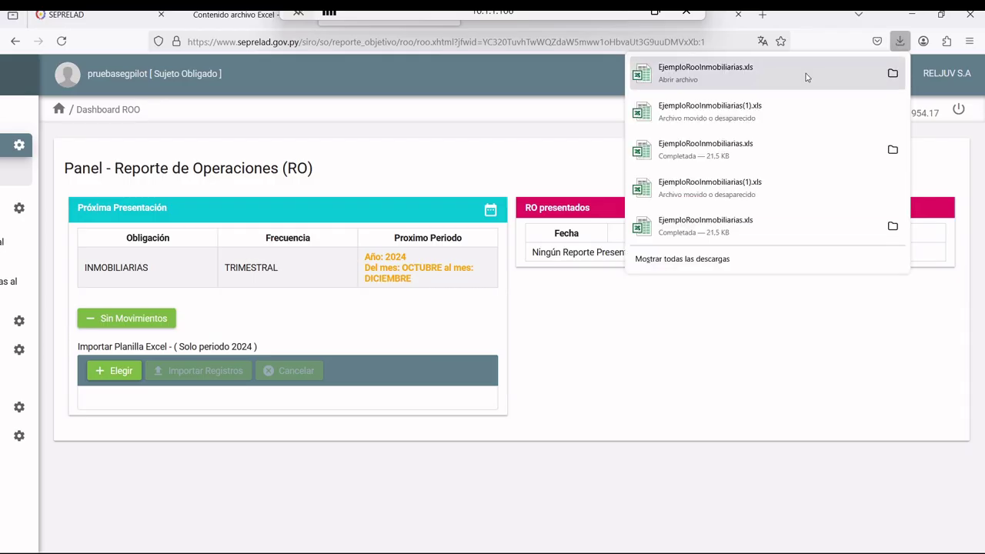
pyautogui.click(805, 77)
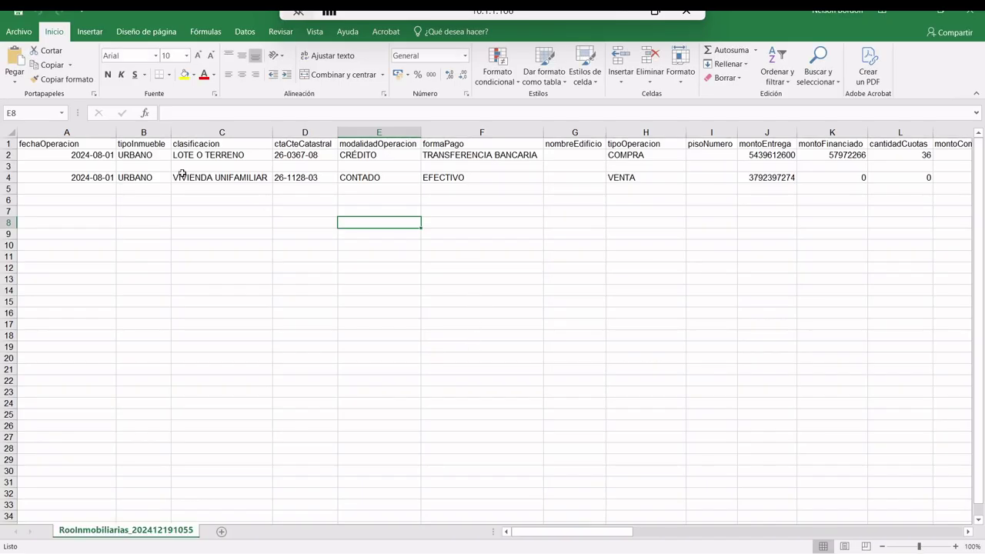
pyautogui.click(15, 167)
pyautogui.rightClick(16, 168)
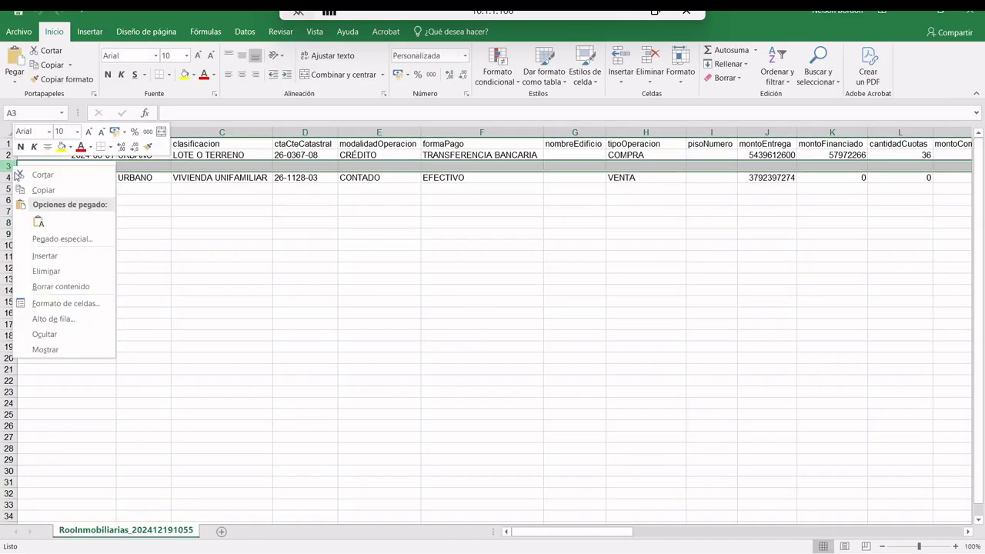
pyautogui.click(53, 273)
pyautogui.click(248, 186)
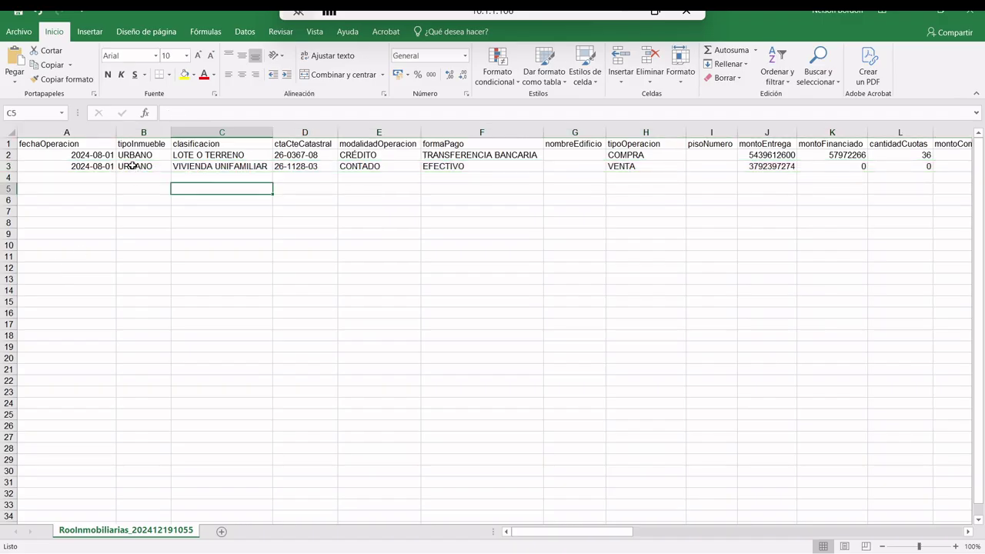
# Step: Delete the tipoInmueble column from the sheet, saving and closing the workbook
pyautogui.click(142, 133)
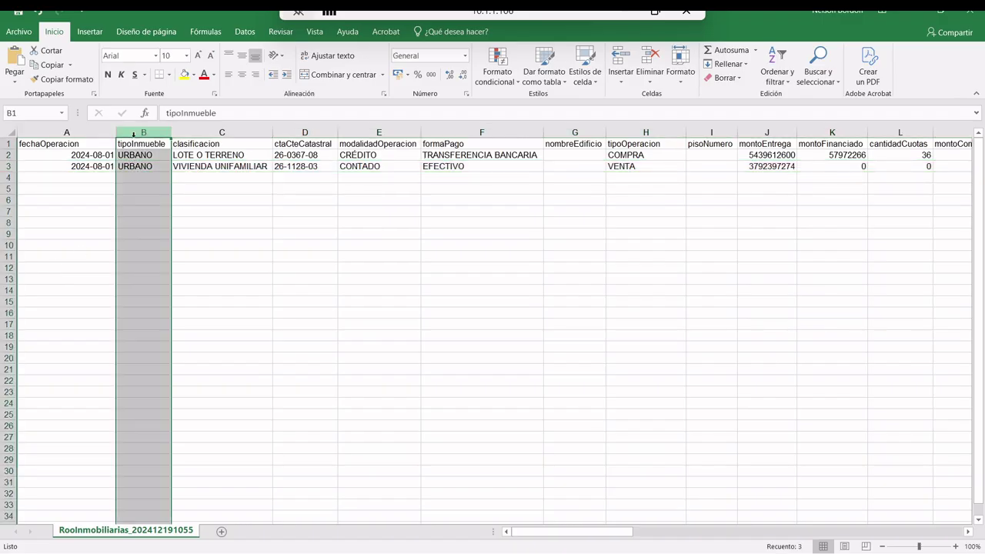
pyautogui.click(85, 133)
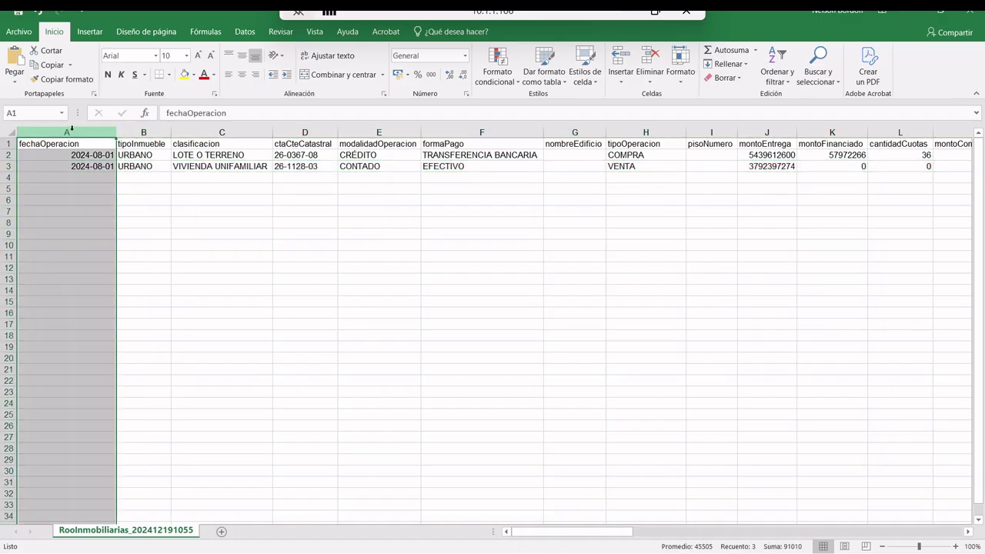
pyautogui.click(111, 144)
pyautogui.click(153, 146)
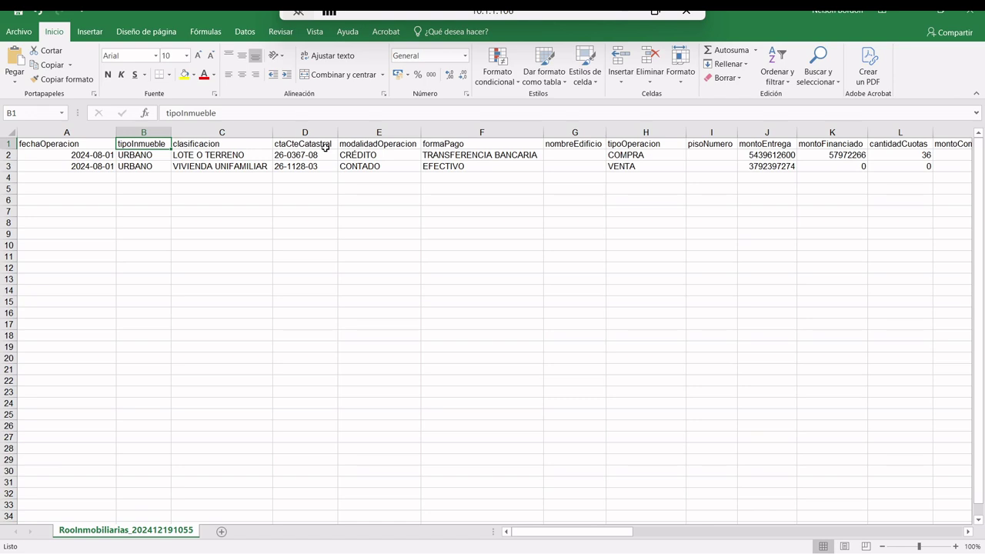
pyautogui.click(143, 131)
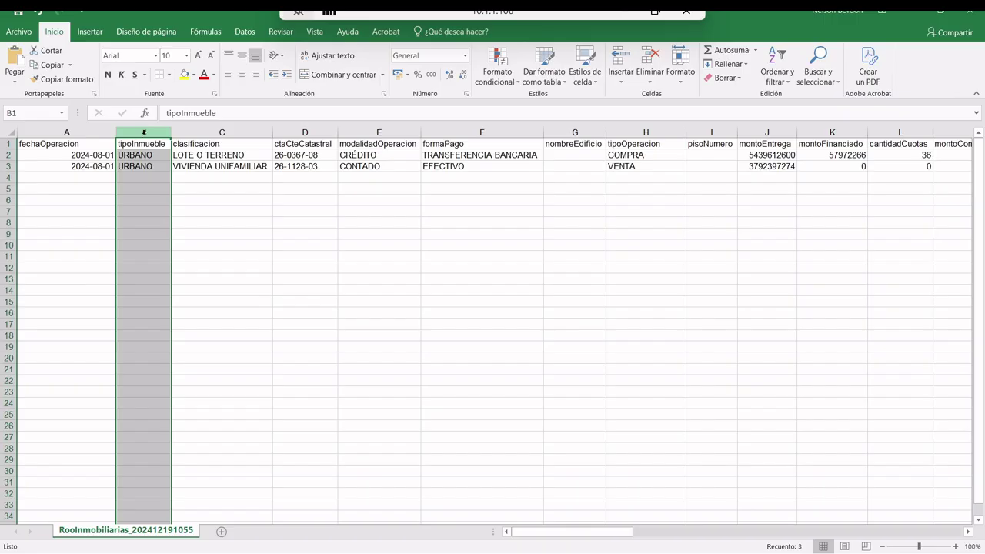
pyautogui.rightClick(143, 133)
pyautogui.click(192, 238)
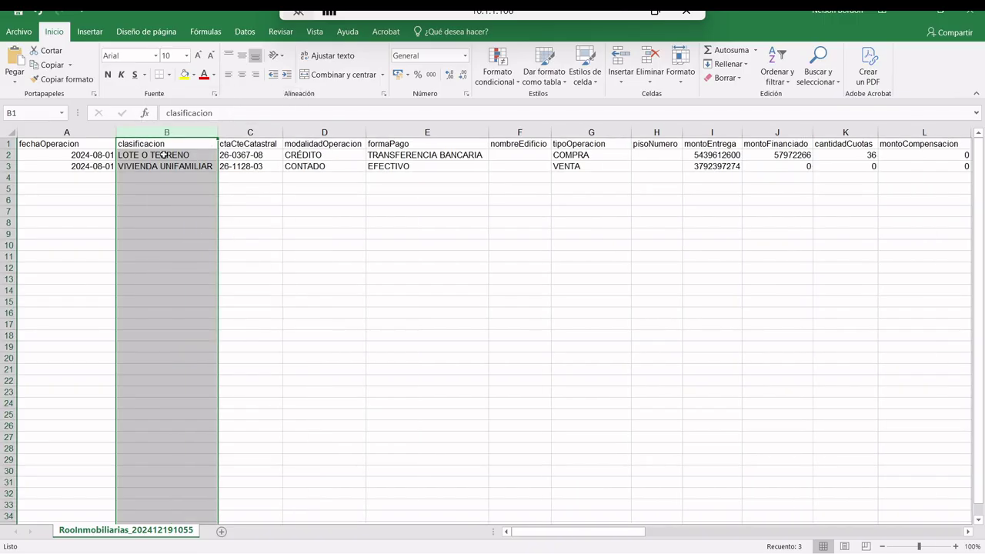
pyautogui.click(18, 13)
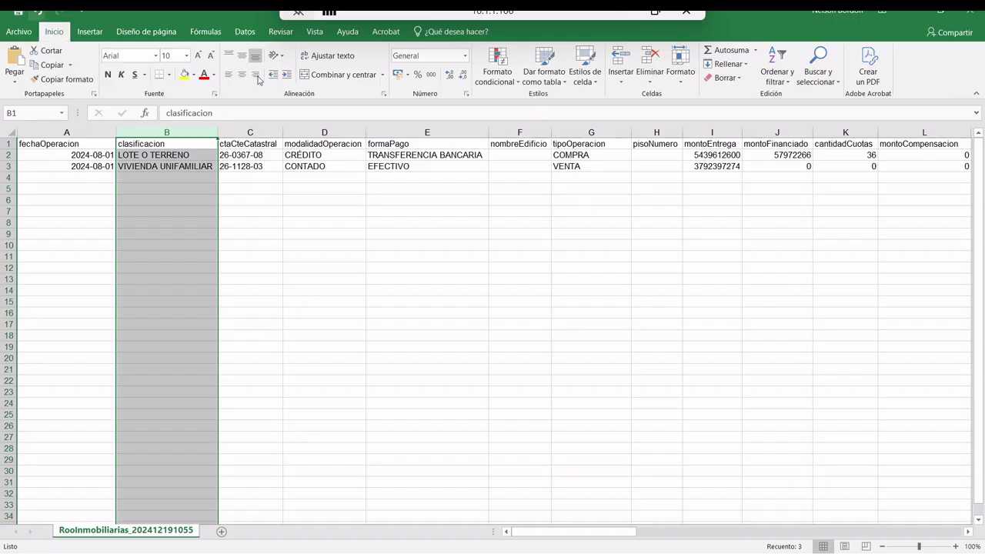
pyautogui.click(967, 13)
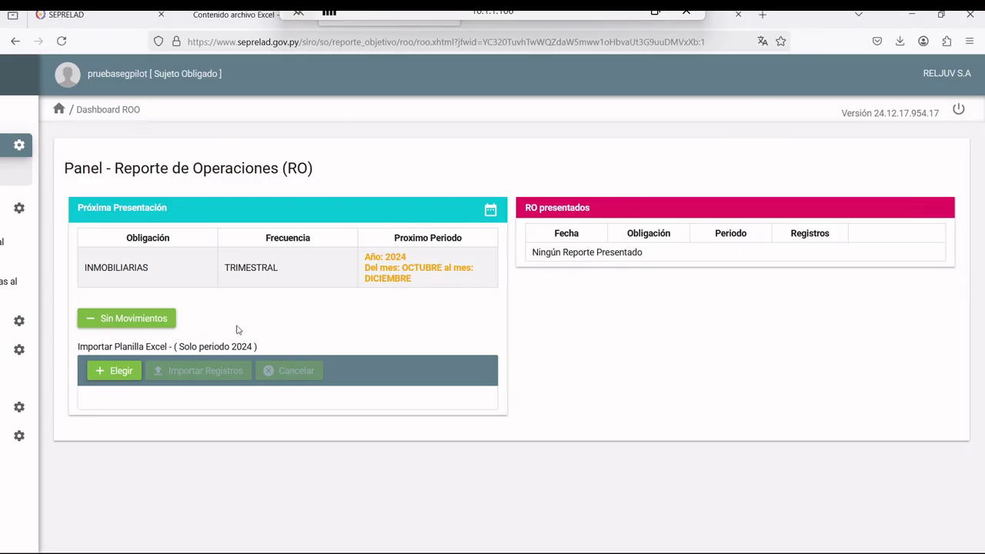
# Step: Import the EjemploRooInmobiliarias workbook lacking the tipoInmueble column into the portal and dismiss the data validation result
pyautogui.click(116, 370)
pyautogui.click(237, 120)
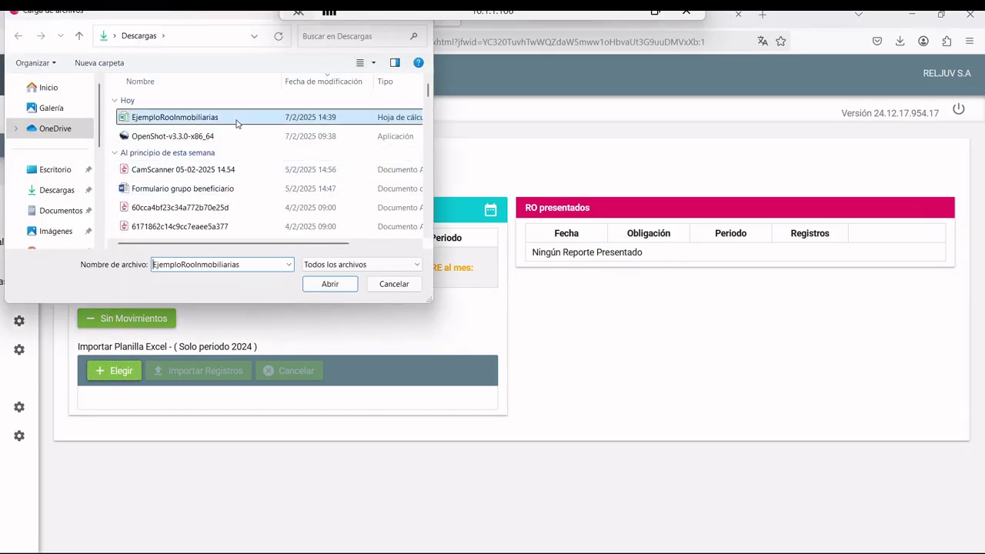
pyautogui.doubleClick(237, 124)
pyautogui.click(198, 374)
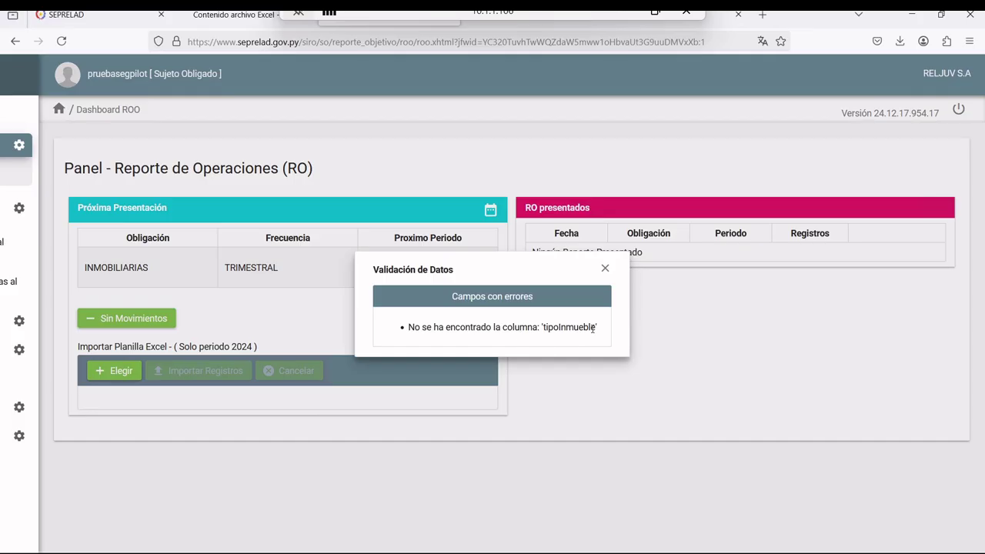
pyautogui.doubleClick(568, 343)
pyautogui.click(606, 270)
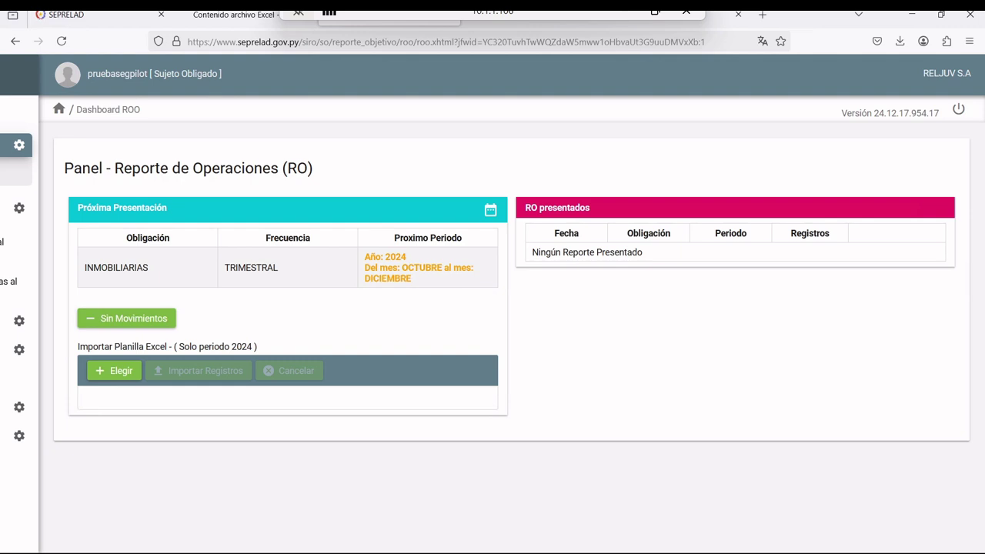
# Step: Reopen the downloaded workbook in Excel and rename the tipoInmueble header as tipoInmuebleS, saving and closing the workbook
pyautogui.click(899, 41)
pyautogui.click(773, 68)
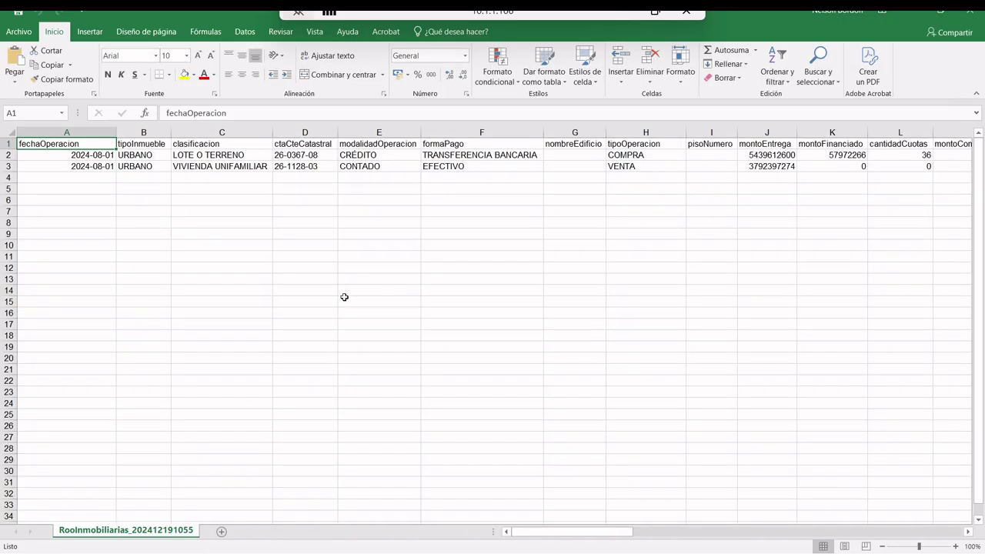
pyautogui.click(150, 144)
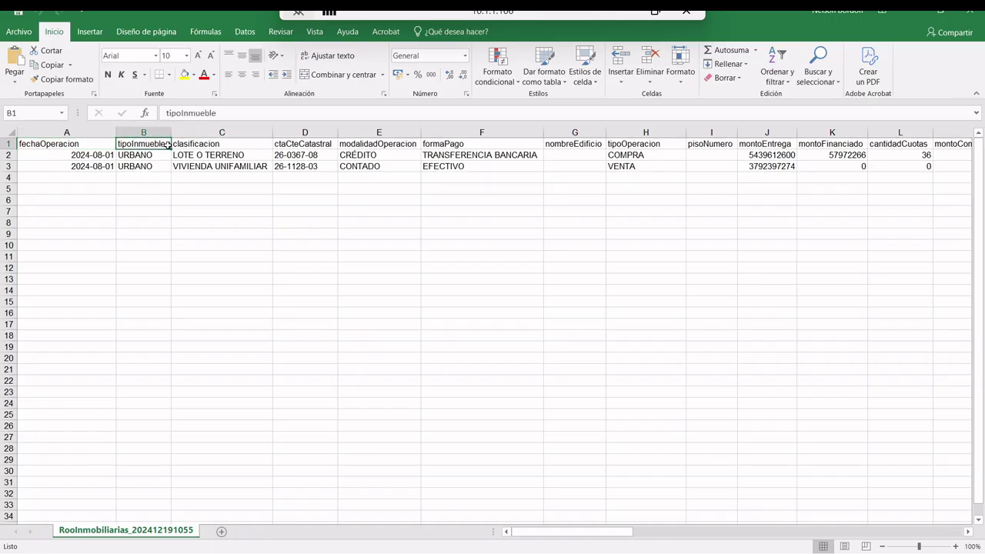
pyautogui.doubleClick(168, 144)
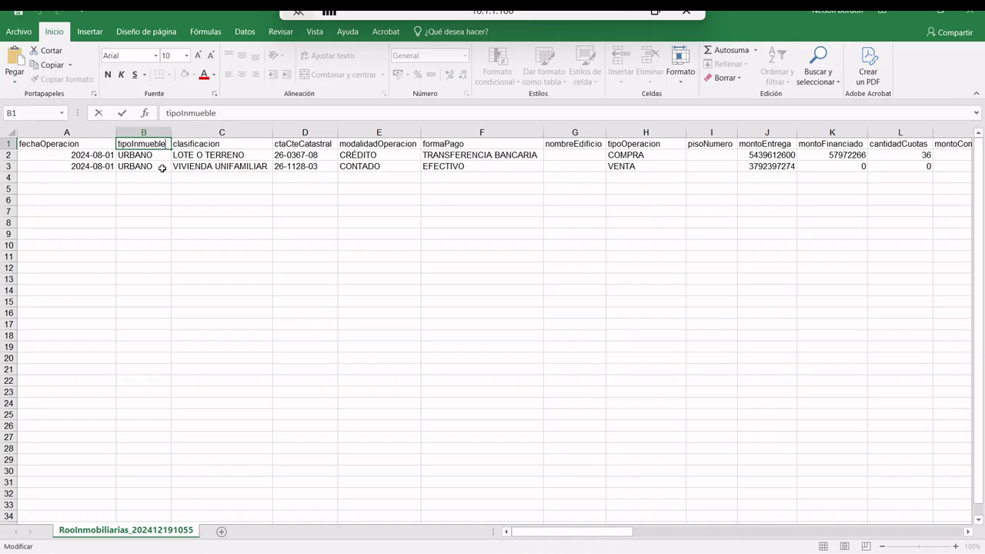
pyautogui.write('S')
pyautogui.press('Return')
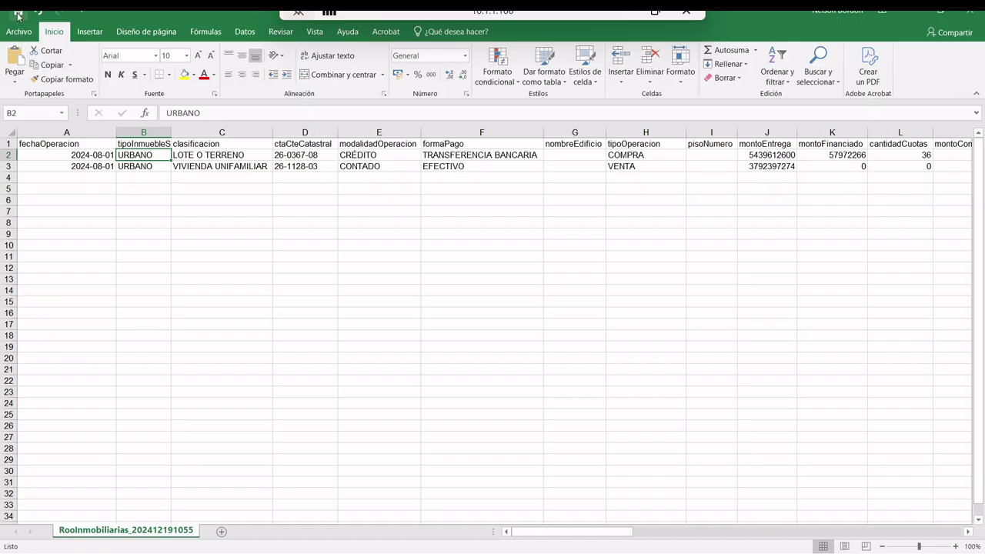
pyautogui.click(973, 14)
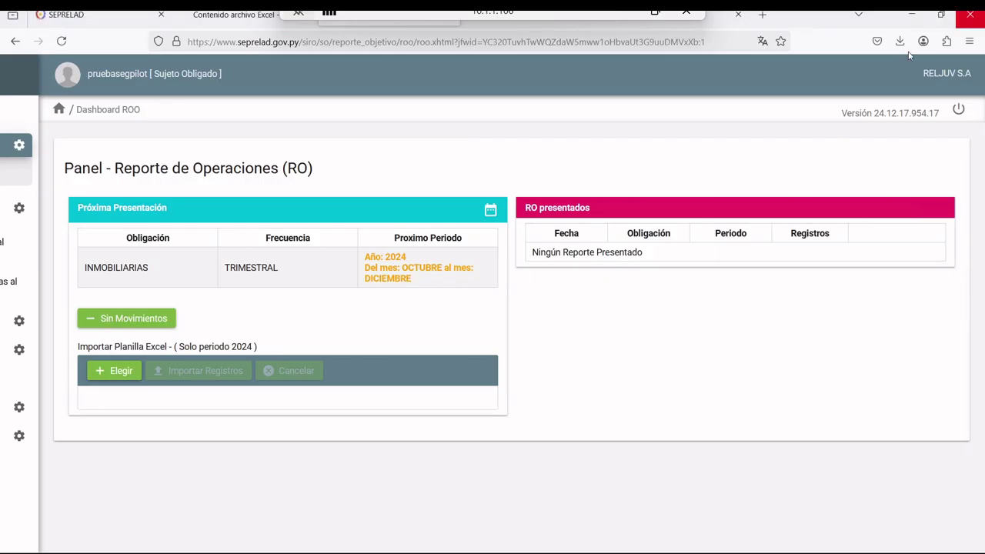
# Step: Import the workbook with the altered tipoInmuebleS header into the portal, highlight the column name in the validation result, and dismiss it
pyautogui.click(115, 375)
pyautogui.doubleClick(251, 123)
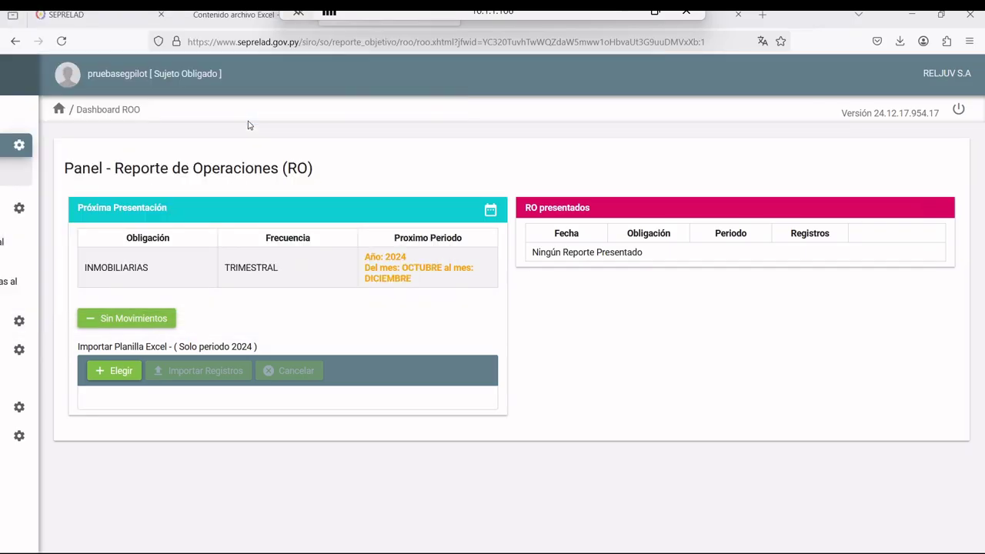
pyautogui.click(189, 373)
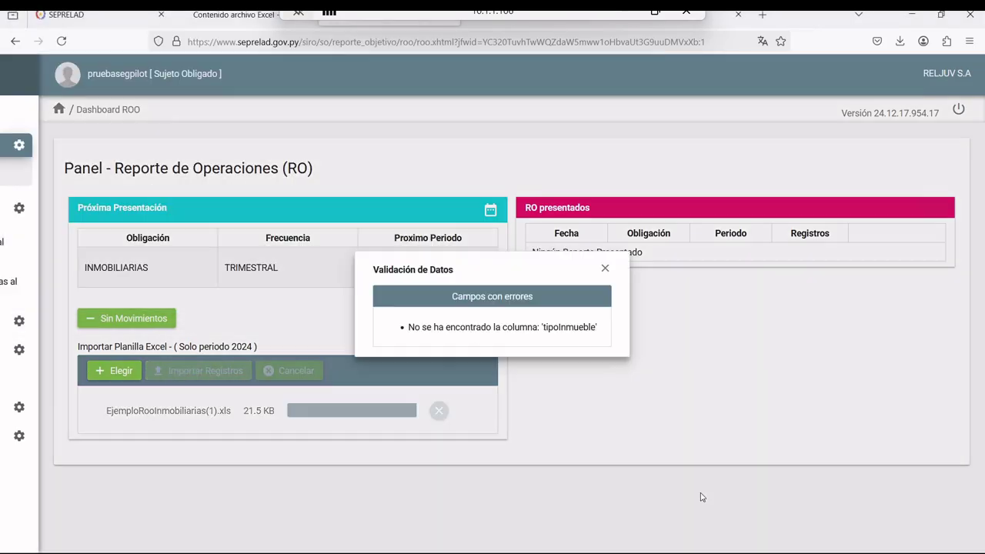
pyautogui.doubleClick(573, 328)
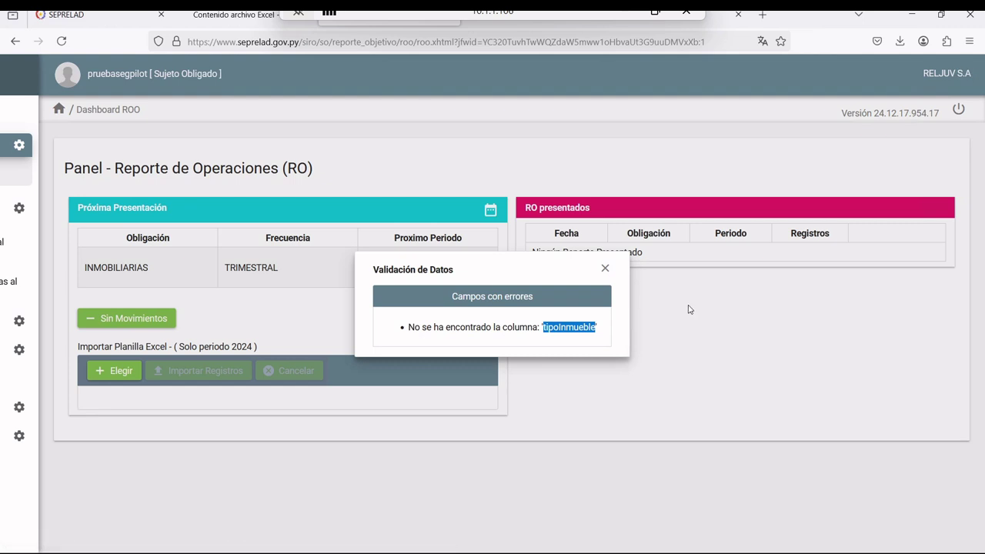
pyautogui.click(606, 269)
# Step: Reopen the downloaded workbook in Excel and restore the header in B1 to tipoInmueble
pyautogui.click(900, 41)
pyautogui.click(763, 83)
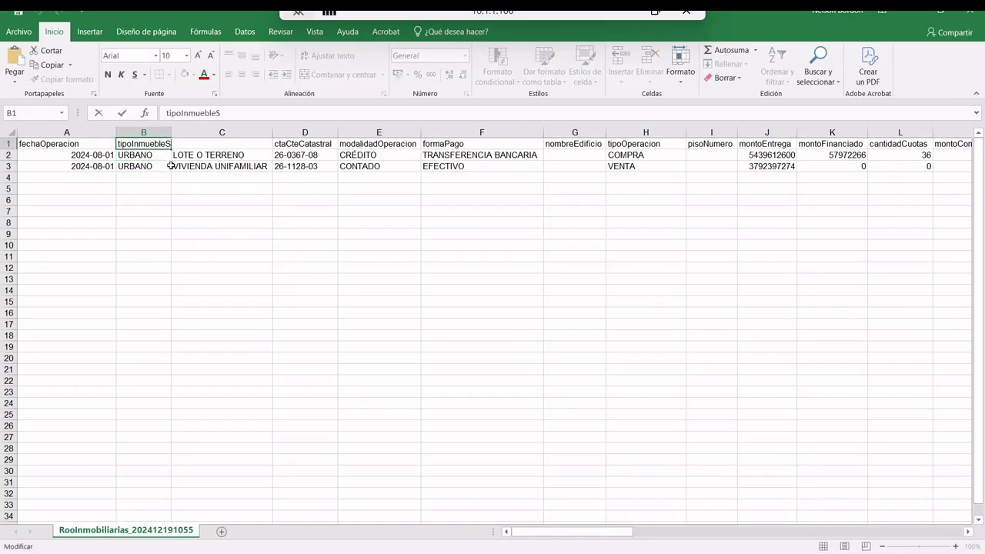
pyautogui.press('BackSpace')
pyautogui.press('Return')
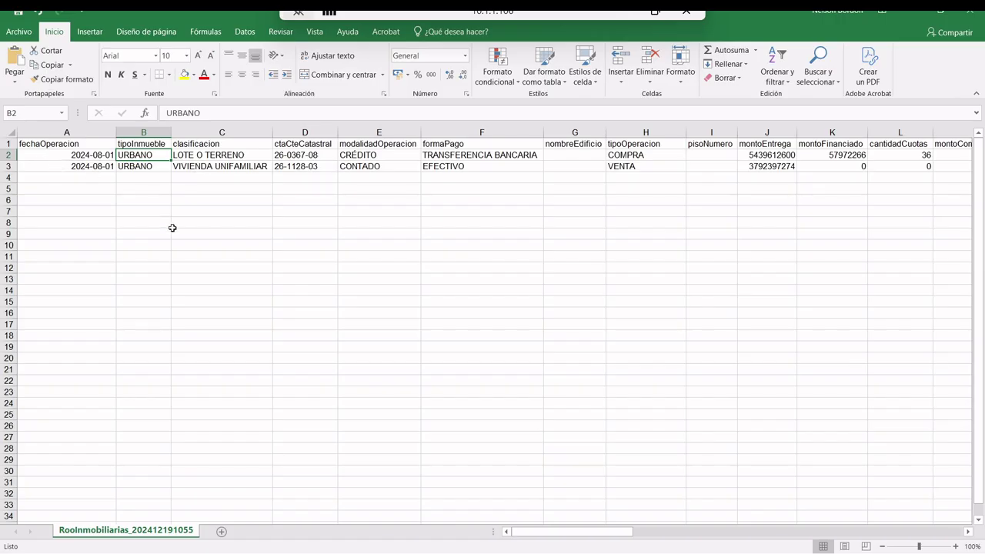
# Step: Examine the column headers from fechaOperacion to modalidadOperacion and the data in the two example records below them
pyautogui.click(43, 144)
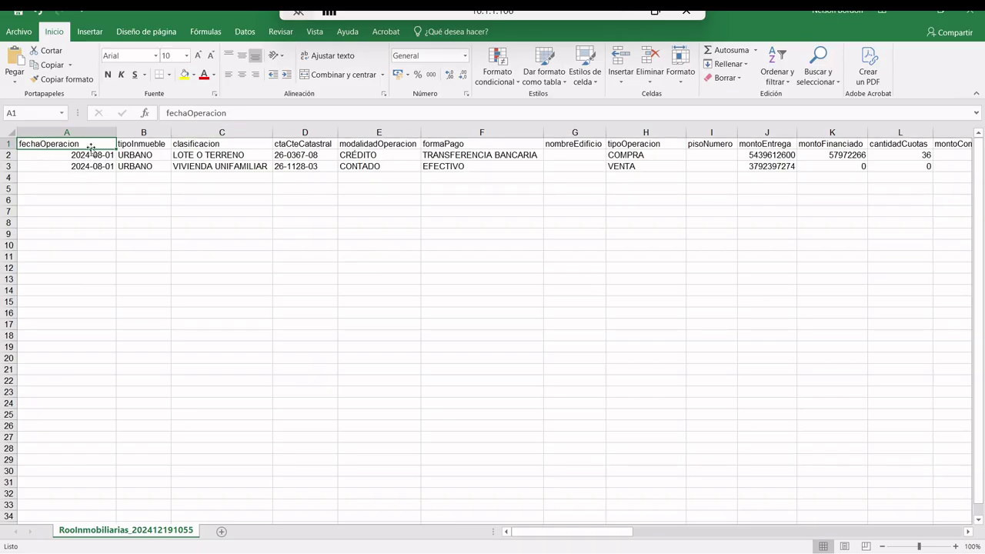
pyautogui.click(142, 146)
pyautogui.click(195, 145)
pyautogui.click(279, 152)
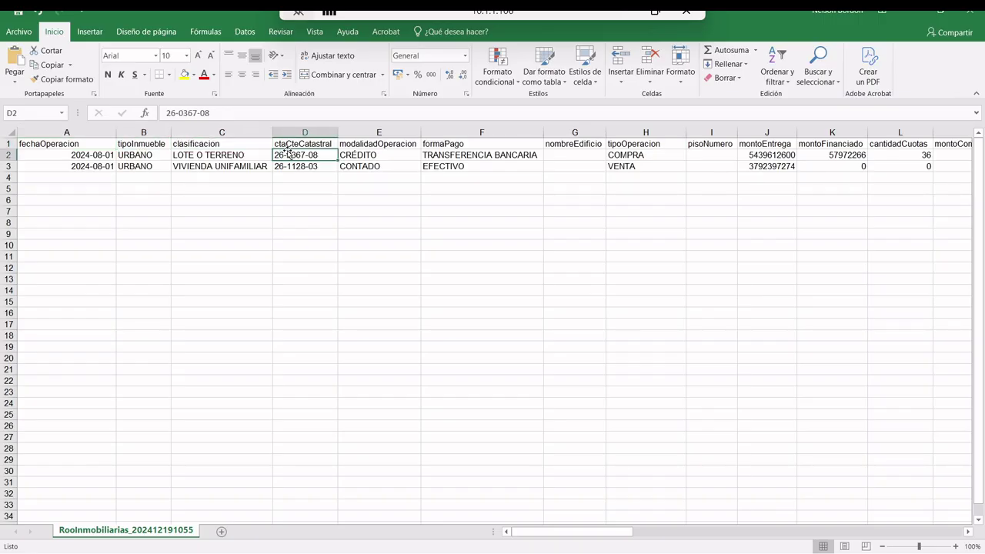
pyautogui.click(404, 147)
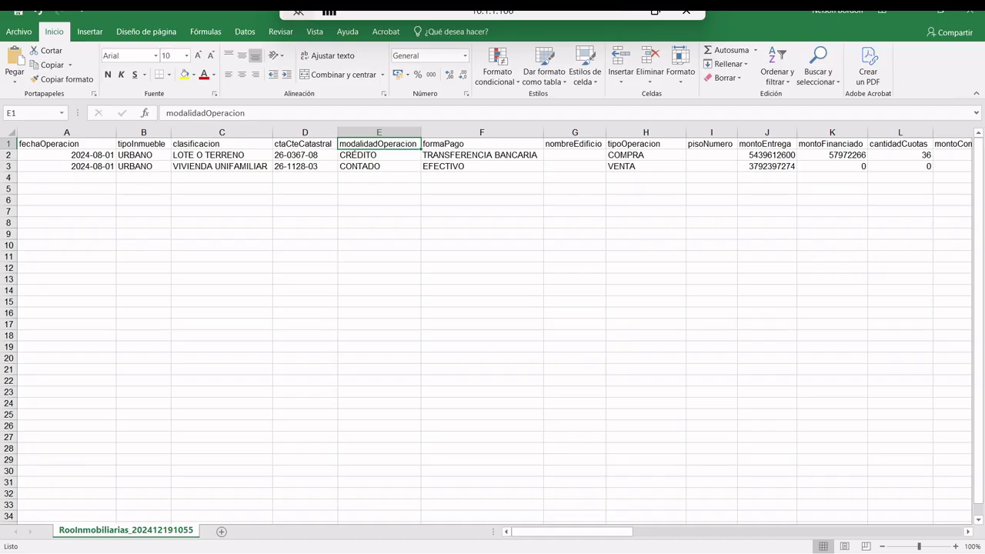
pyautogui.click(60, 156)
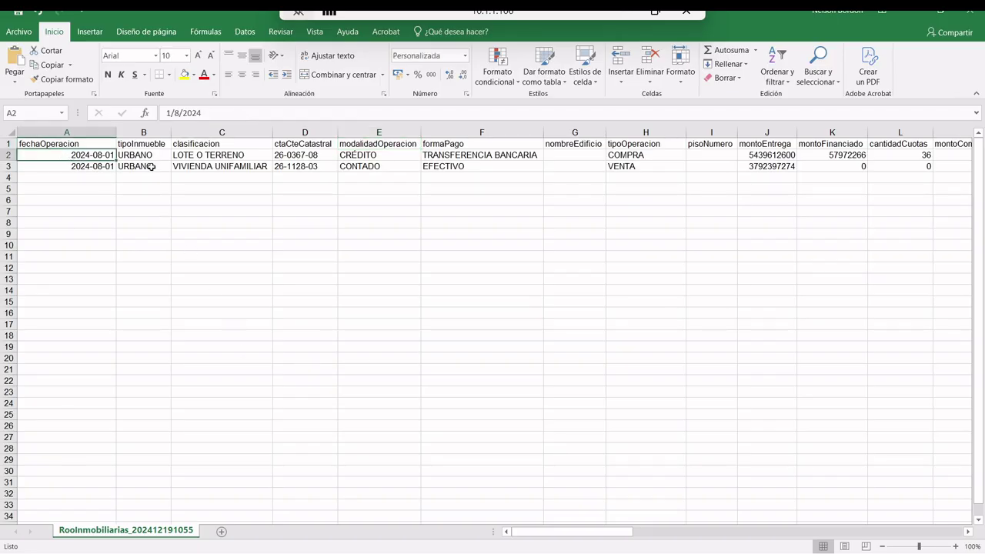
pyautogui.click(268, 164)
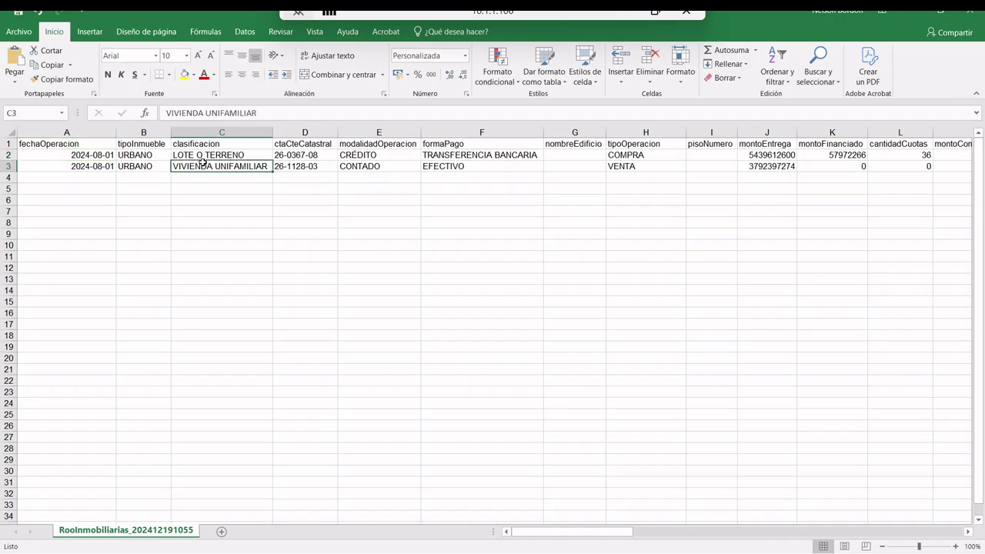
pyautogui.click(96, 152)
pyautogui.moveTo(133, 162); pyautogui.dragTo(500, 164)
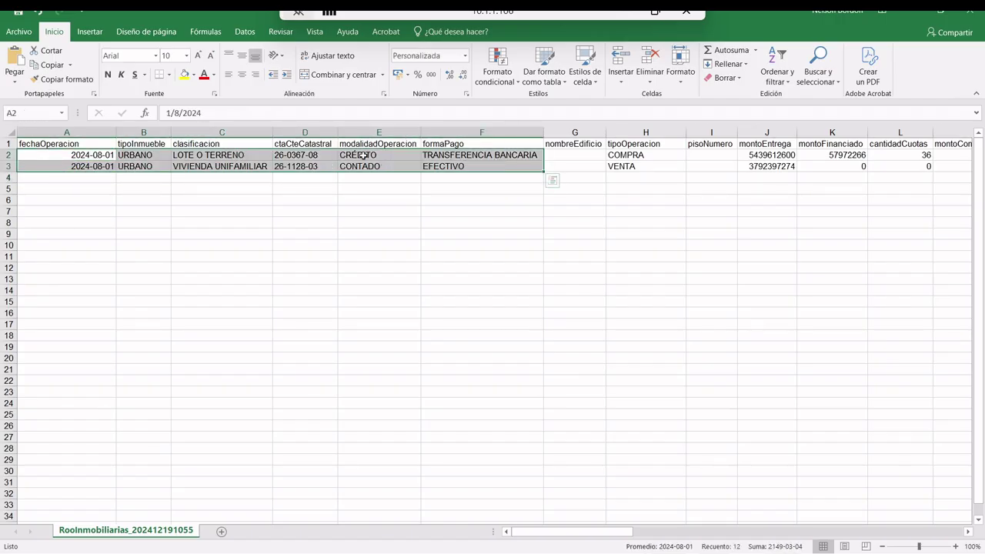
pyautogui.click(95, 163)
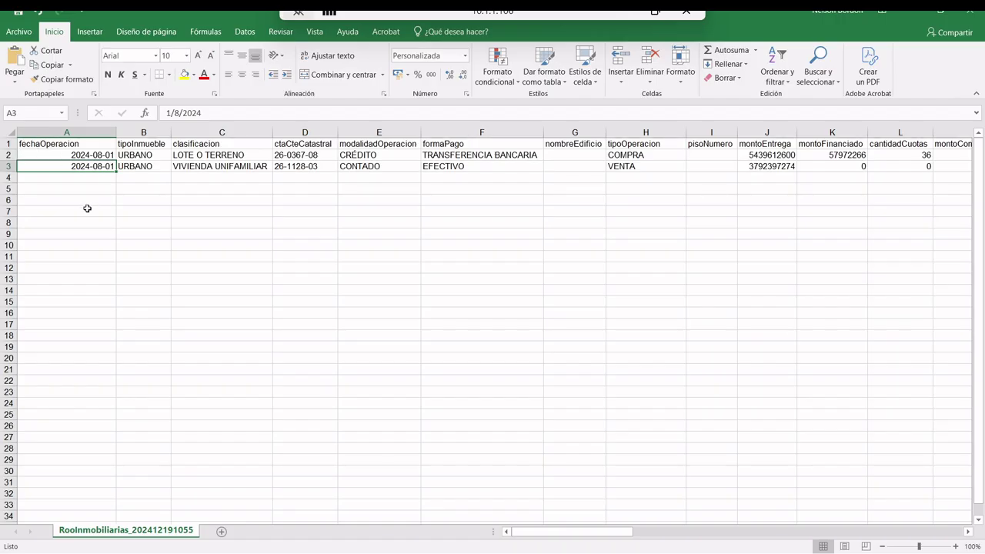
# Step: Inspect the Texto and Fecha cell format categories for the fechaOperacion column, cancel the format dialog, and select the first record's date
pyautogui.click(80, 132)
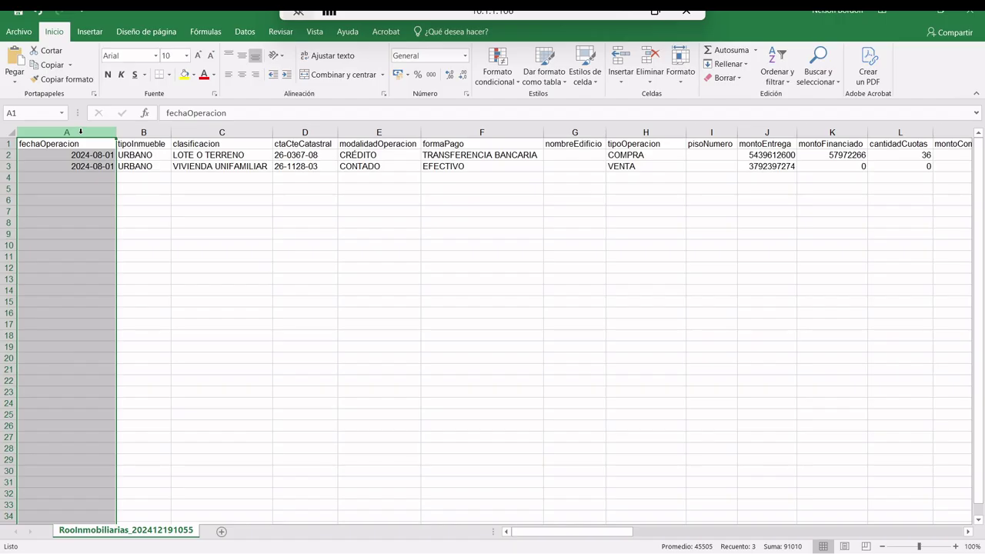
pyautogui.rightClick(53, 175)
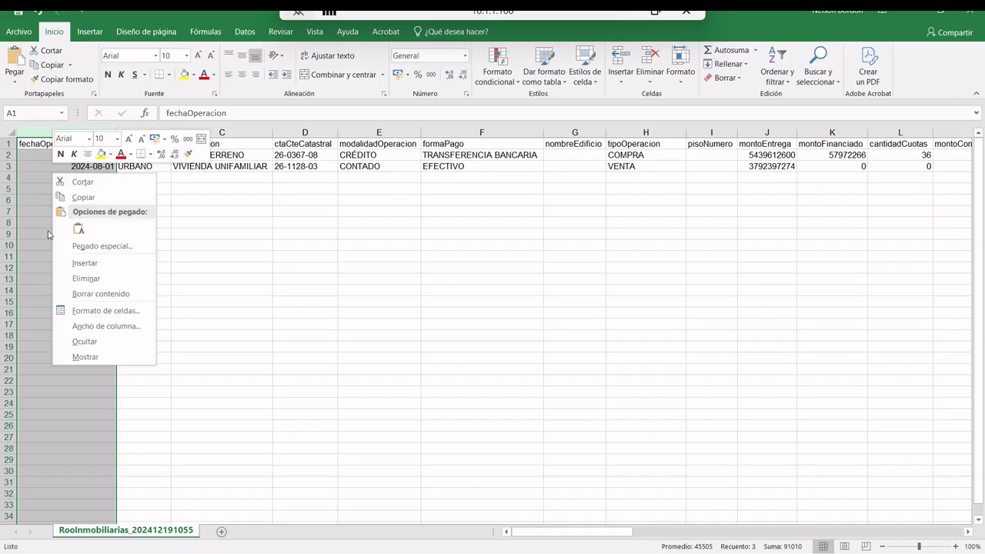
pyautogui.click(122, 315)
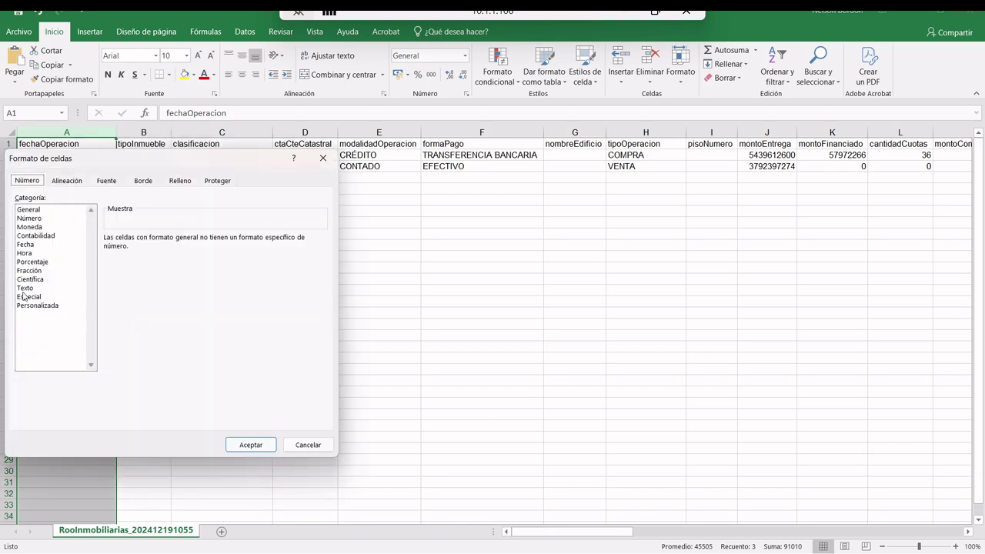
pyautogui.click(25, 289)
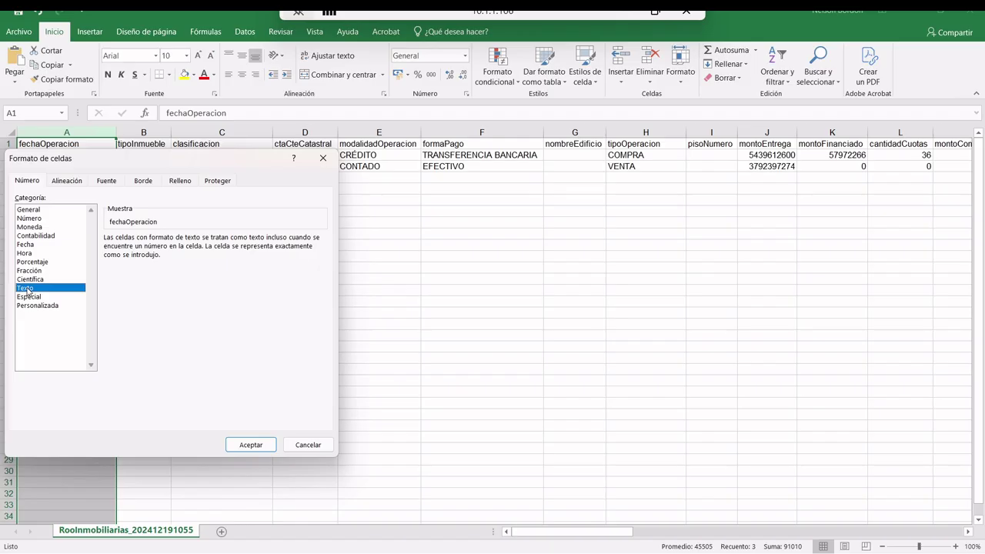
pyautogui.click(27, 245)
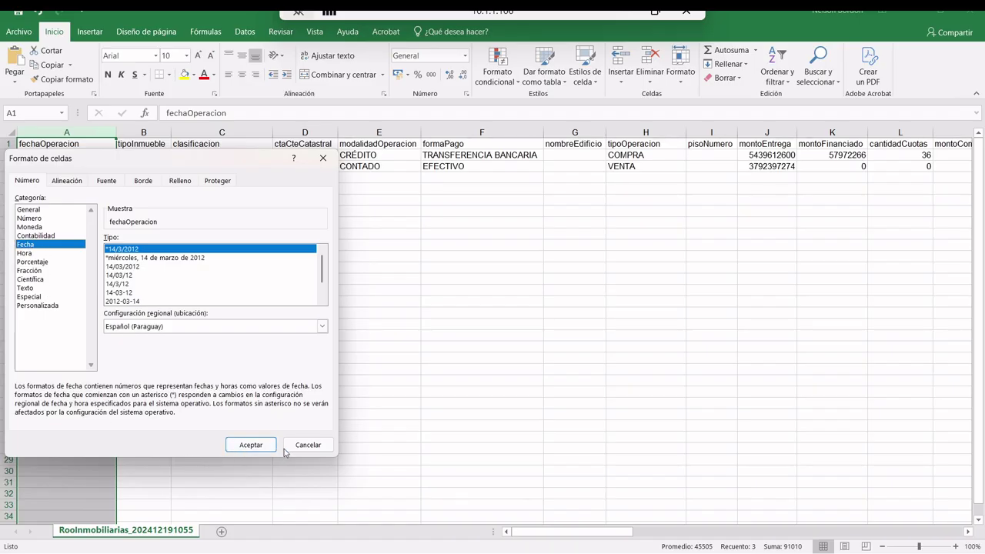
pyautogui.click(308, 445)
pyautogui.click(80, 209)
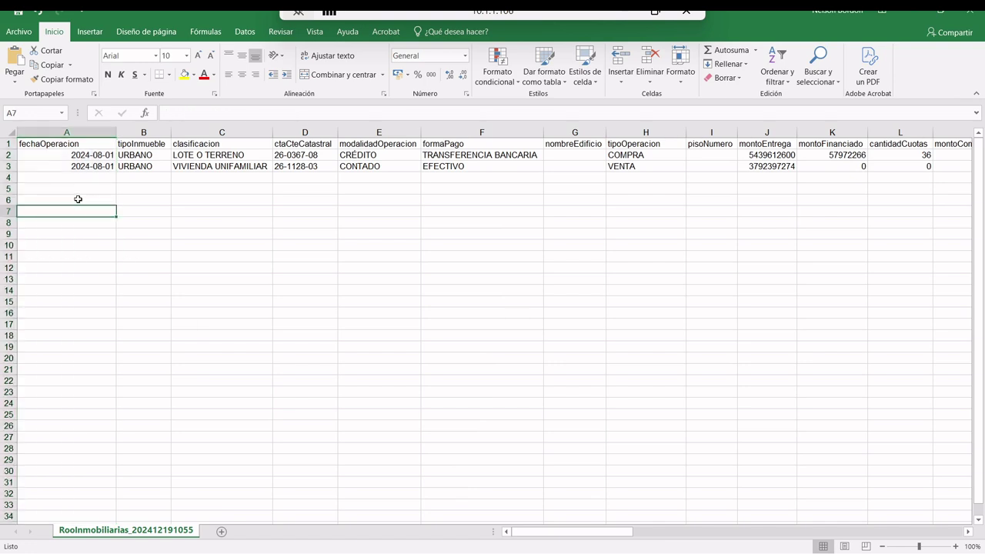
pyautogui.click(74, 156)
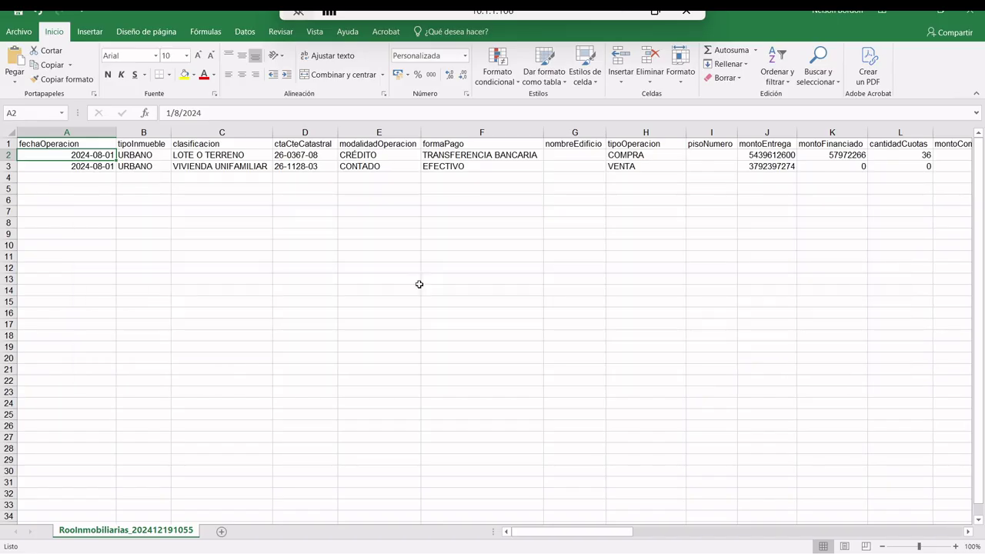
# Step: Switch to the browser's Contenido archivo Excel - Inmobiliarias PDF and check the date format specified for the fechaOperacion field
pyautogui.hotkey('alt', 'Tab')
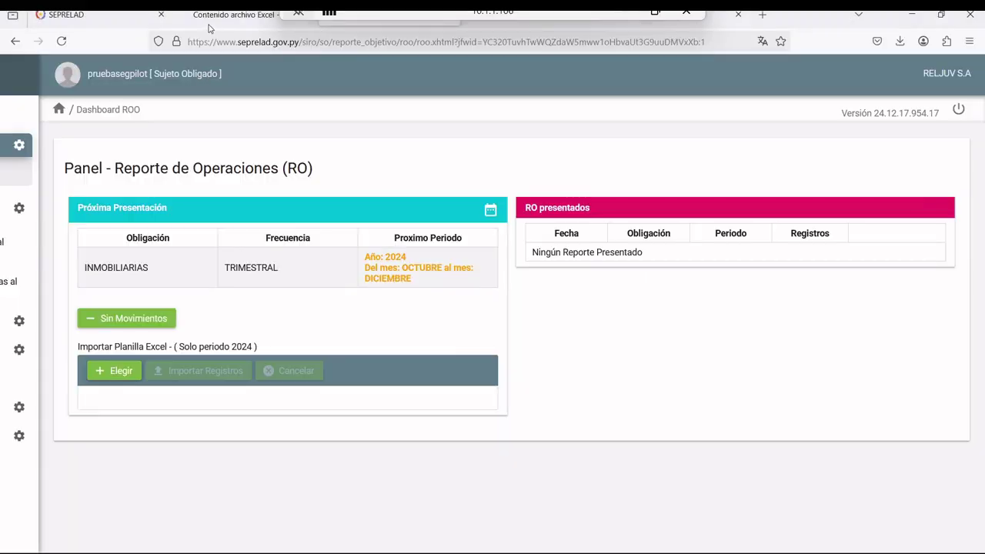
pyautogui.click(209, 24)
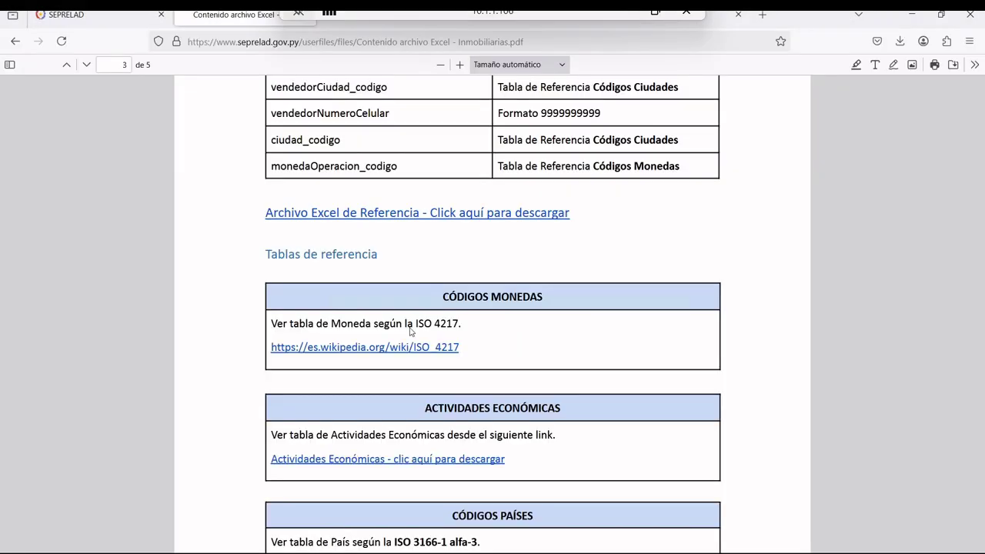
pyautogui.scroll(15, 462, 308)
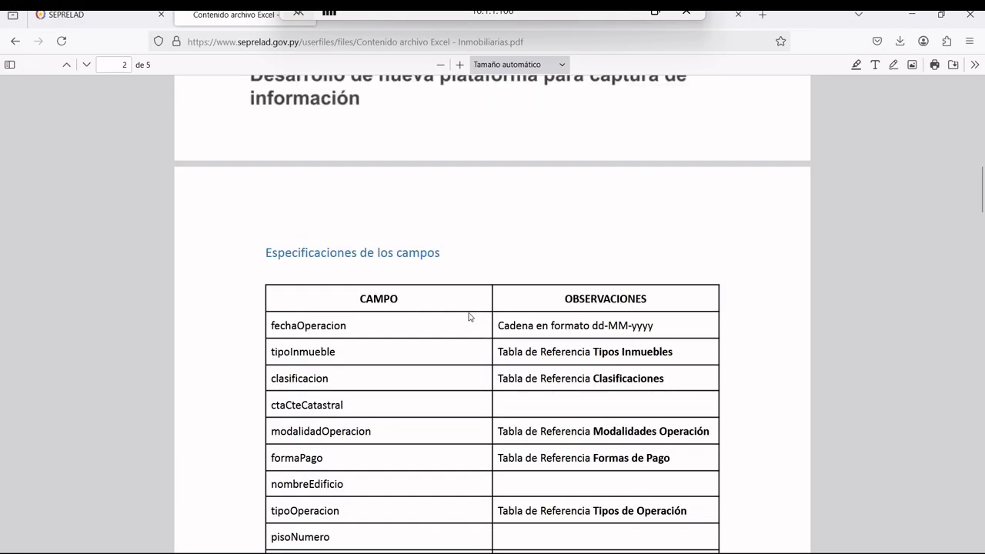
pyautogui.scroll(-3, 483, 339)
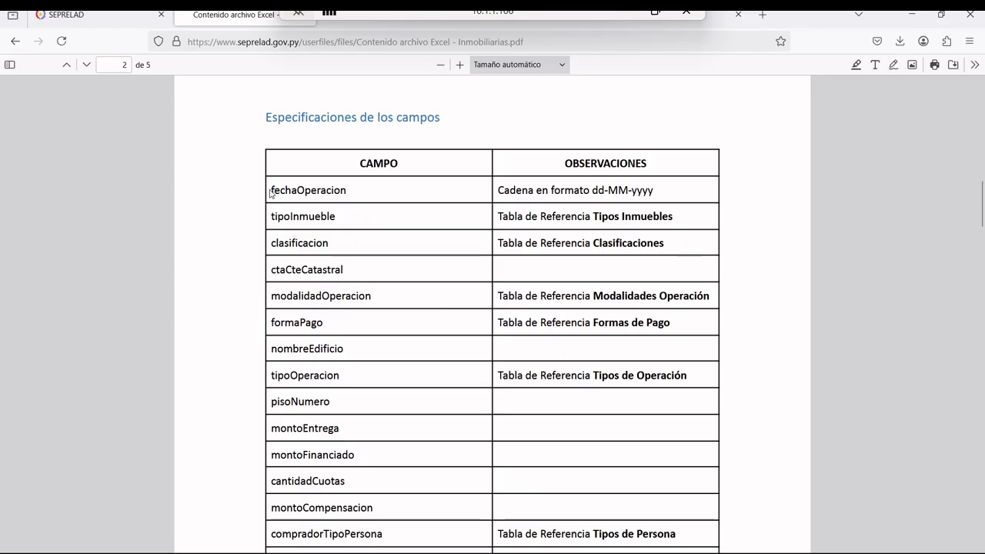
pyautogui.moveTo(347, 192); pyautogui.dragTo(271, 191)
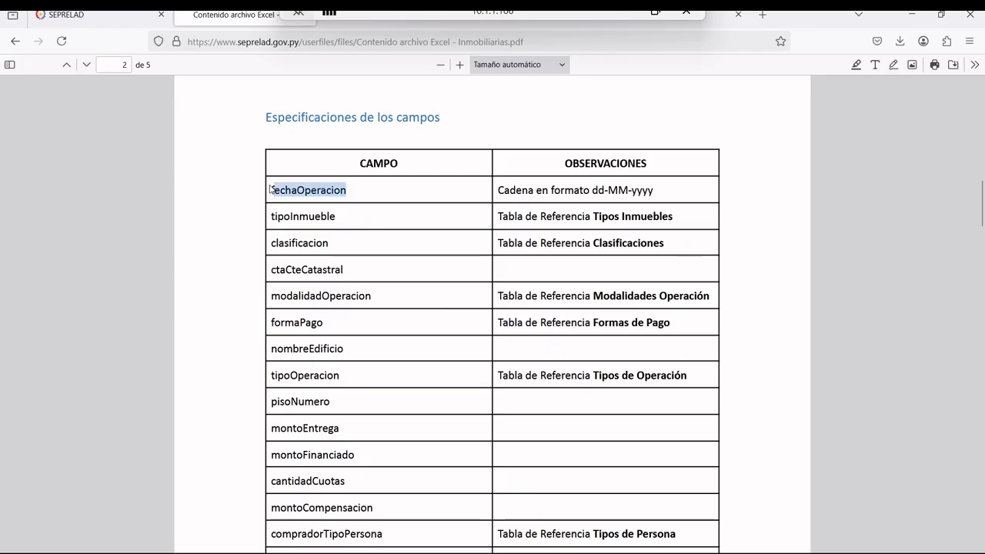
pyautogui.moveTo(592, 190); pyautogui.dragTo(655, 190)
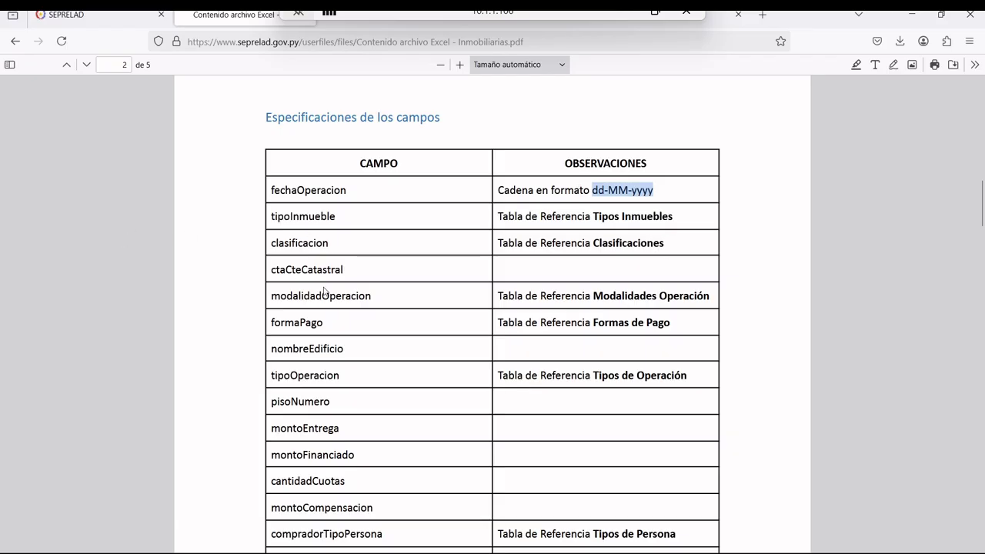
# Step: Check the specification for the workbook's tipoInmueble column in the PDF and find its Tipos Inmuebles reference table
pyautogui.hotkey('alt', 'Tab')
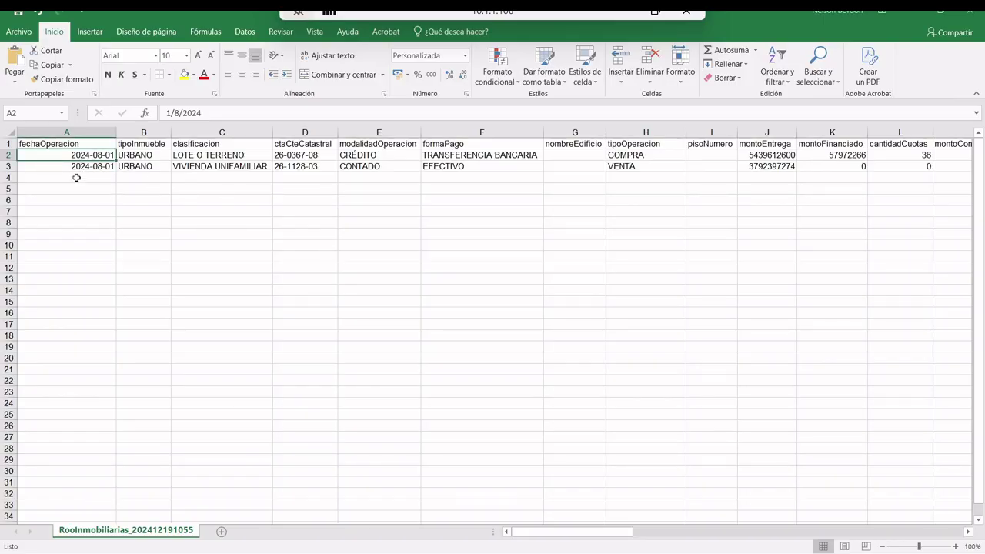
pyautogui.click(137, 145)
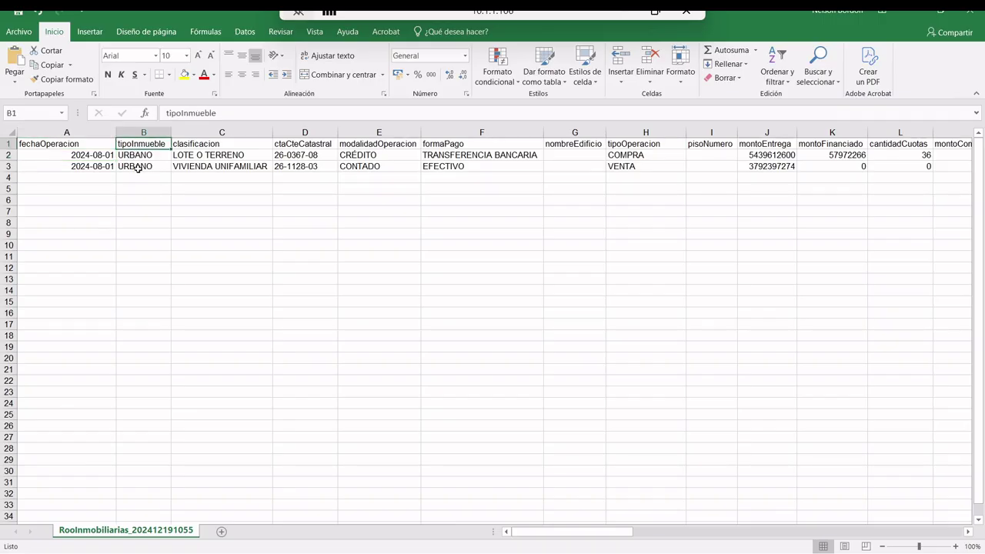
pyautogui.hotkey('alt', 'Tab')
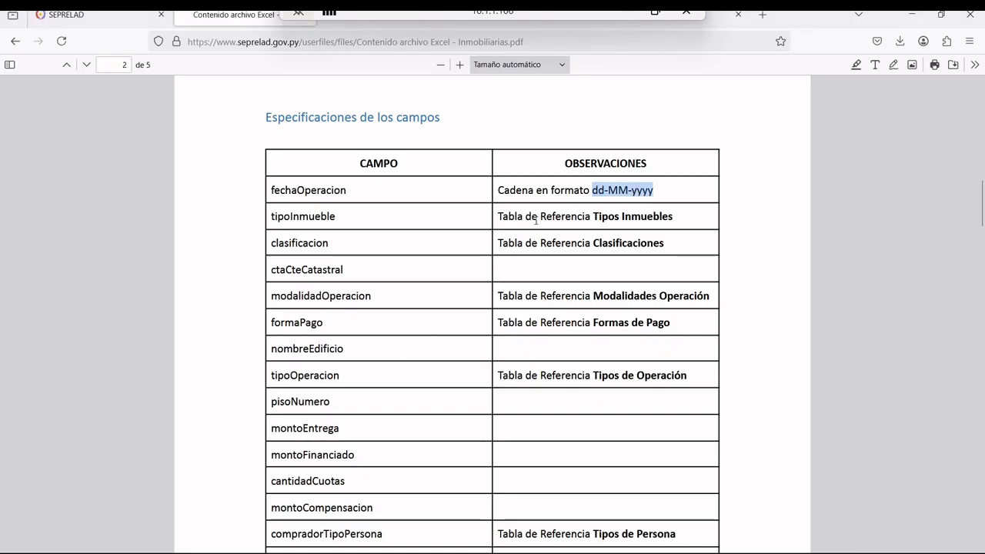
pyautogui.moveTo(597, 218); pyautogui.dragTo(674, 218)
pyautogui.click(594, 212)
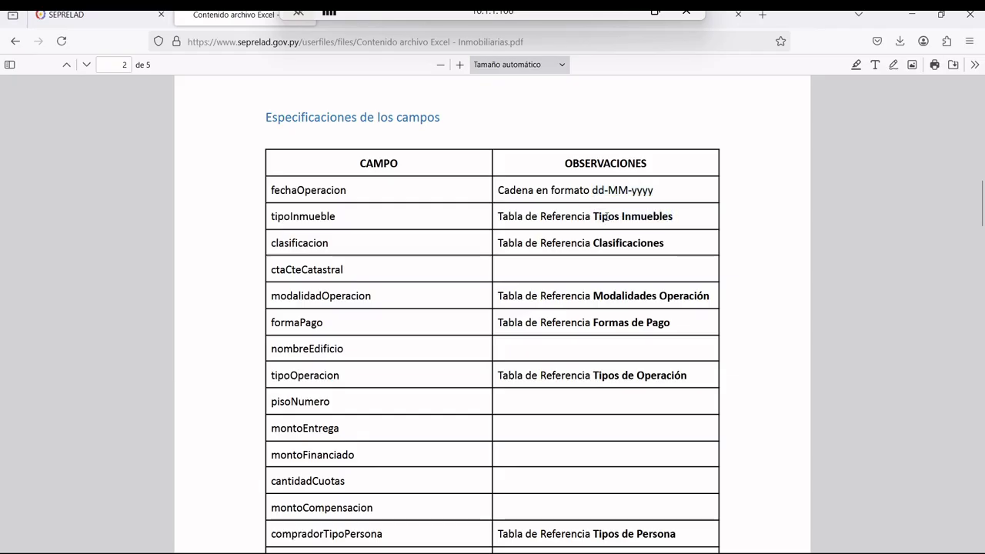
pyautogui.moveTo(597, 218)
pyautogui.mouseDown()
pyautogui.moveTo(674, 223)
pyautogui.moveTo(594, 216)
pyautogui.mouseUp()
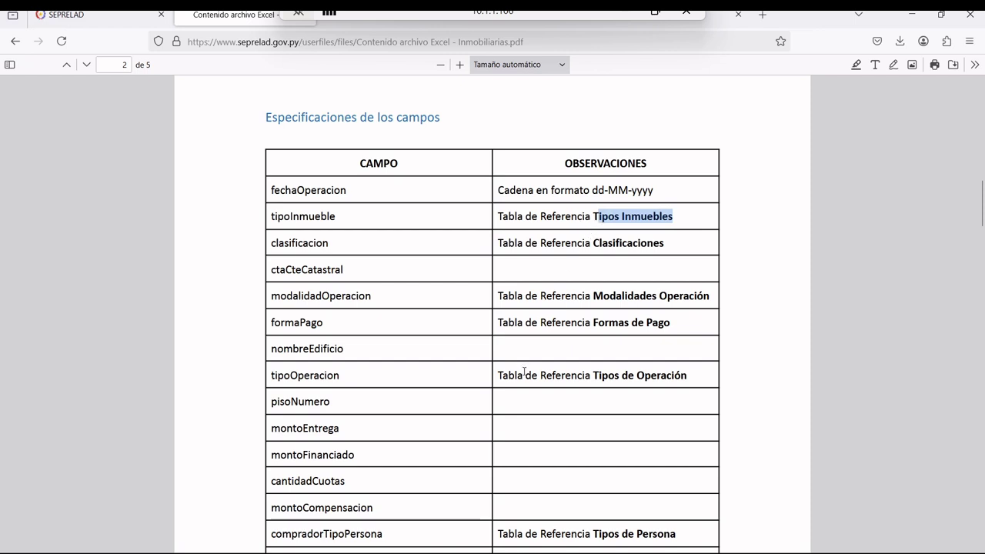
pyautogui.hotkey('ctrl', 'f')
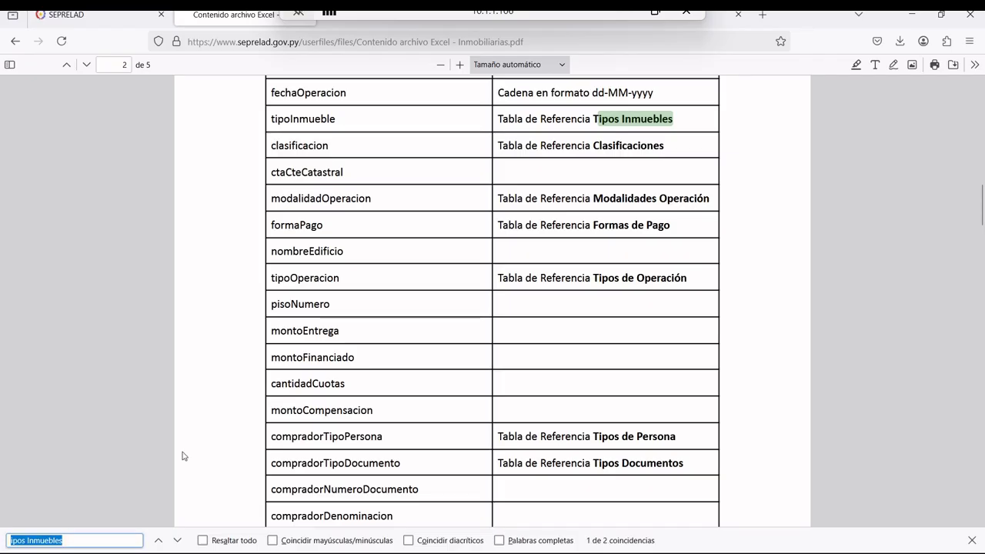
pyautogui.click(177, 541)
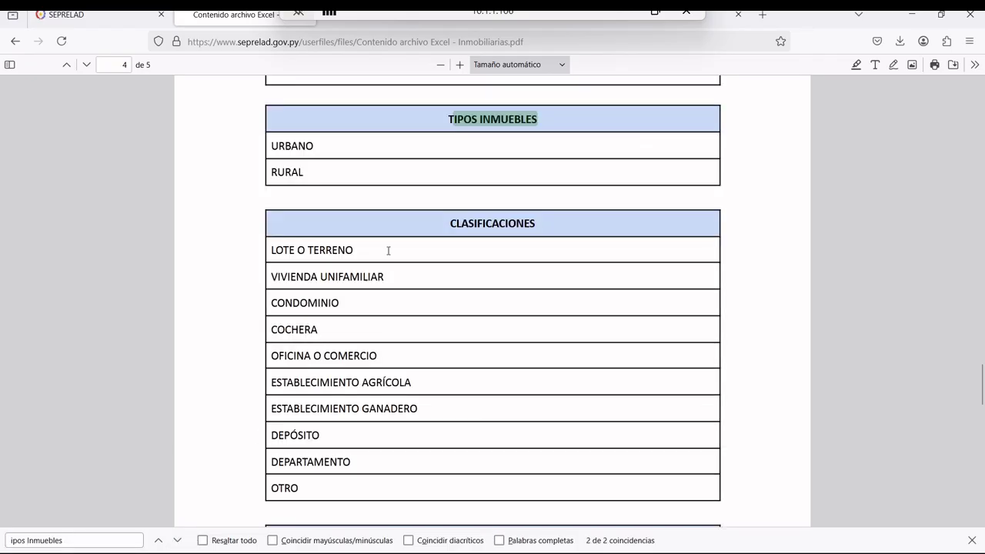
# Step: Examine the allowed values URBANO and RURAL in the Tipos Inmuebles reference table
pyautogui.doubleClick(293, 146)
pyautogui.doubleClick(289, 173)
pyautogui.doubleClick(283, 145)
pyautogui.click(286, 167)
pyautogui.doubleClick(286, 167)
pyautogui.doubleClick(287, 146)
pyautogui.doubleClick(291, 169)
# Step: Switch to Excel, change the first record's tipoInmueble in B2 to URBANOS, and close the workbook
pyautogui.hotkey('alt', 'Tab')
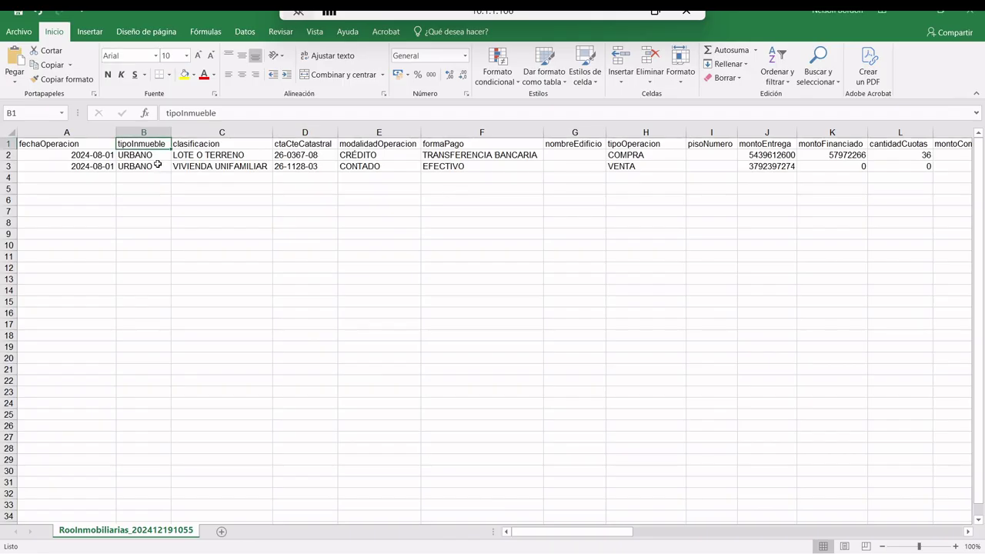
pyautogui.click(157, 162)
pyautogui.doubleClick(157, 156)
pyautogui.write('s')
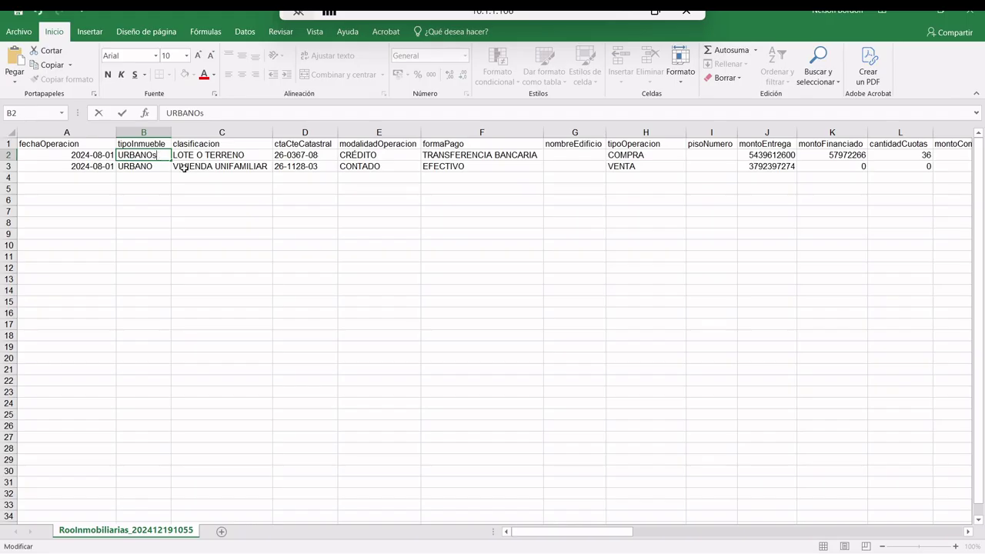
pyautogui.press('BackSpace')
pyautogui.write('S')
pyautogui.press('Return')
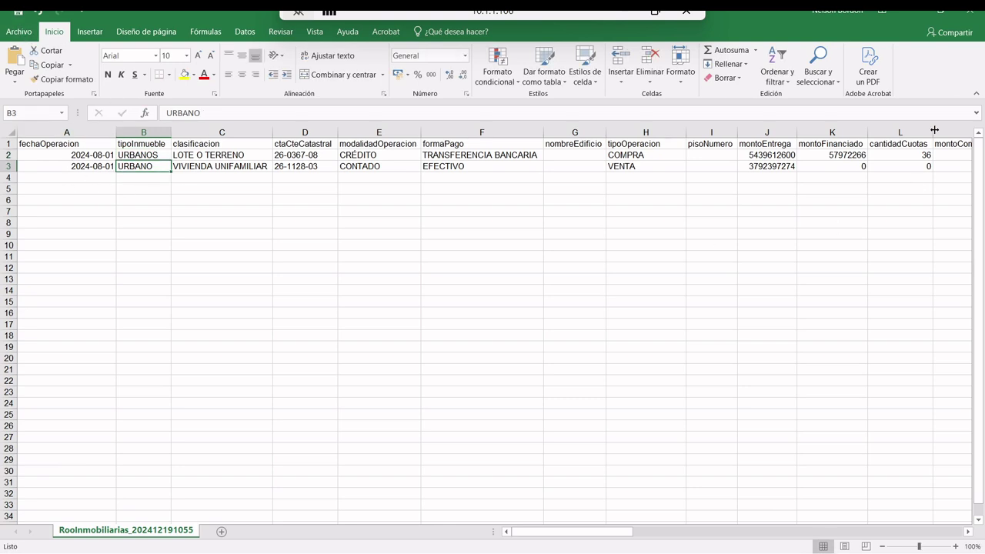
pyautogui.click(970, 13)
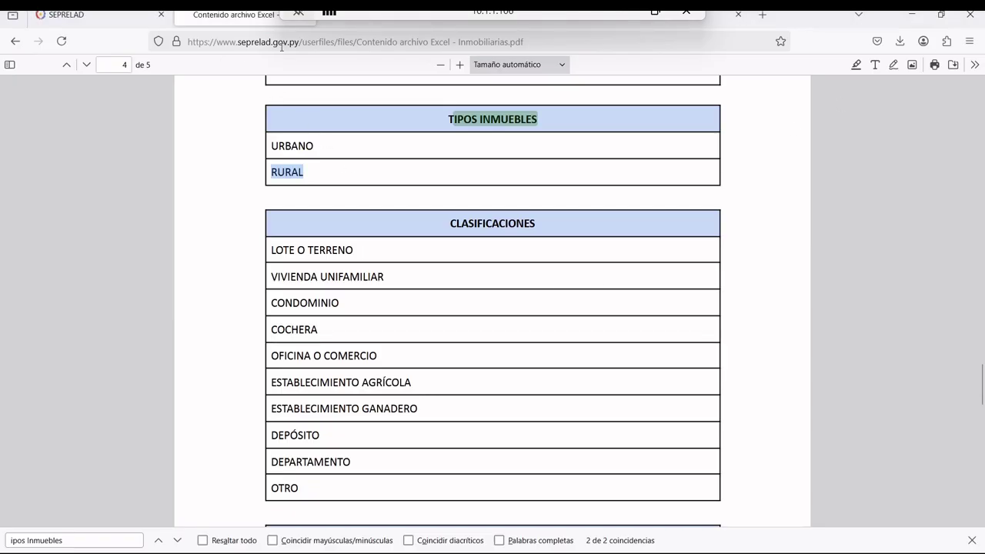
# Step: Reload the Reporte de Operaciones panel in the SEPRELAD portal and import the records from EjemploRooInmobiliarias(1).xls
pyautogui.click(345, 24)
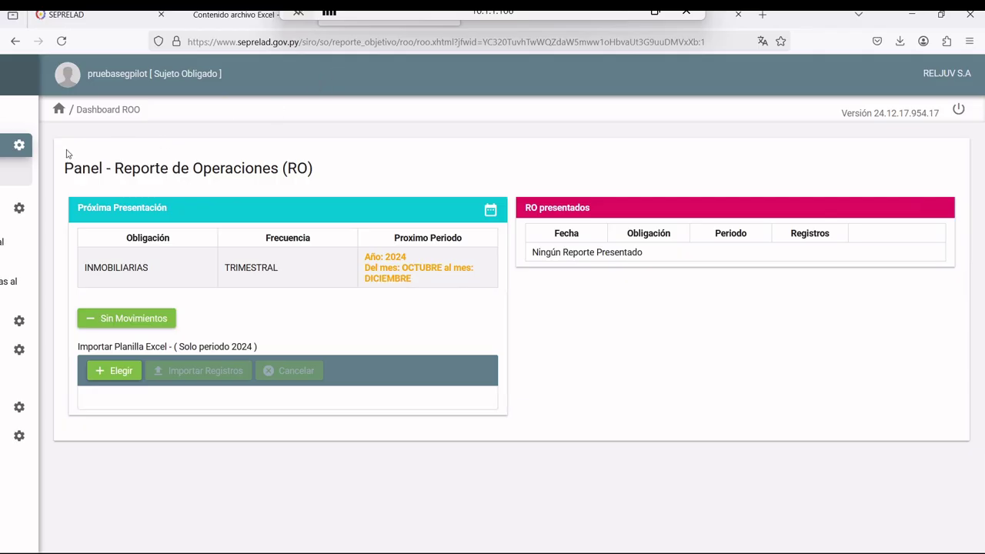
pyautogui.click(27, 169)
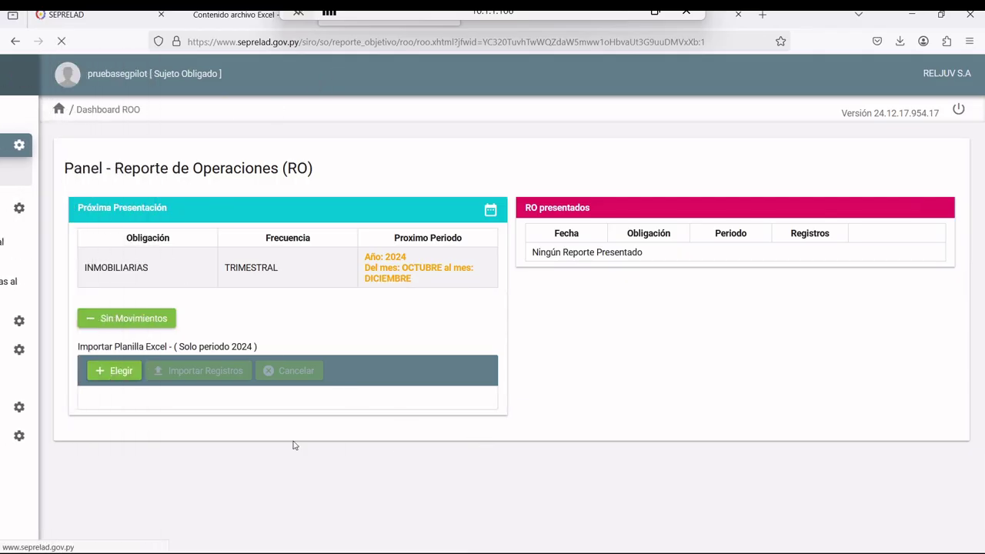
pyautogui.click(115, 373)
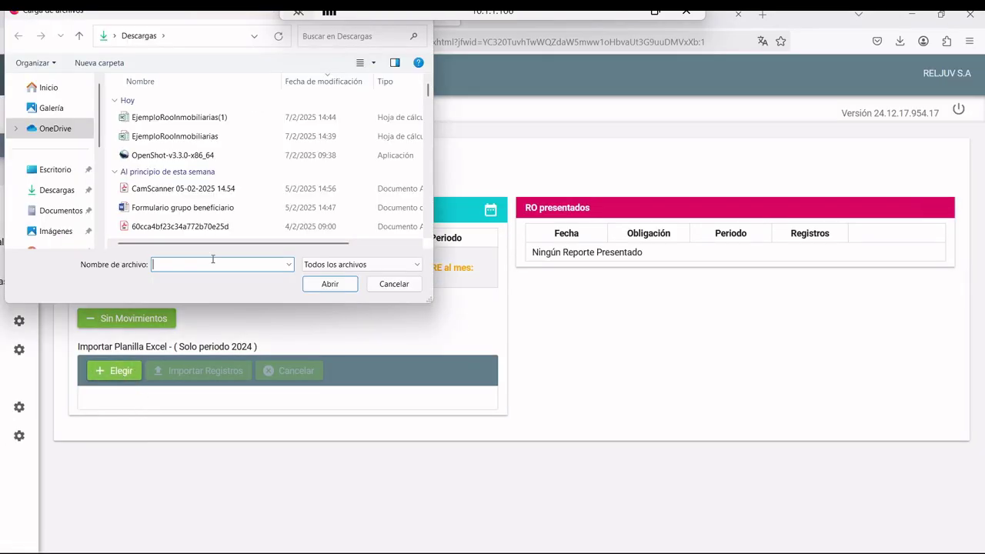
pyautogui.doubleClick(180, 117)
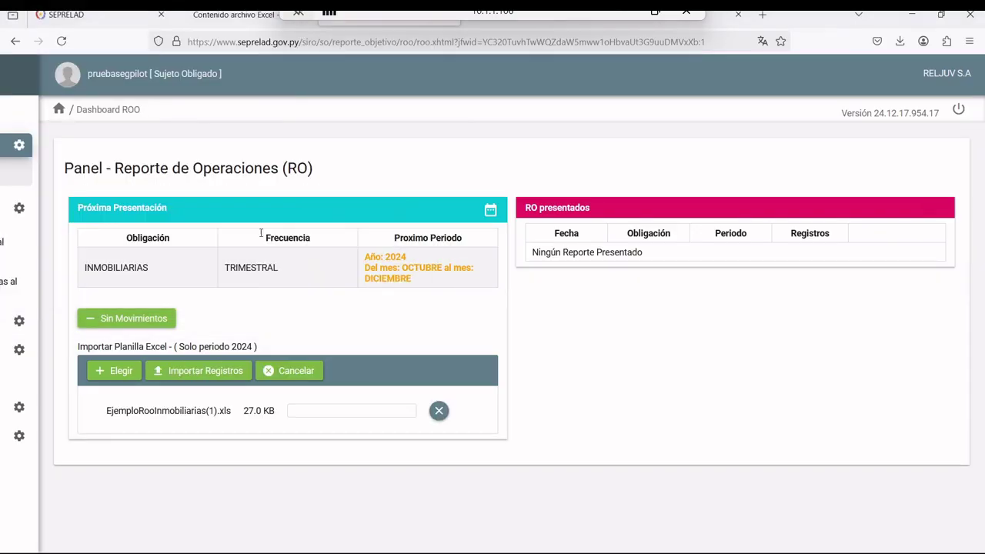
pyautogui.click(211, 370)
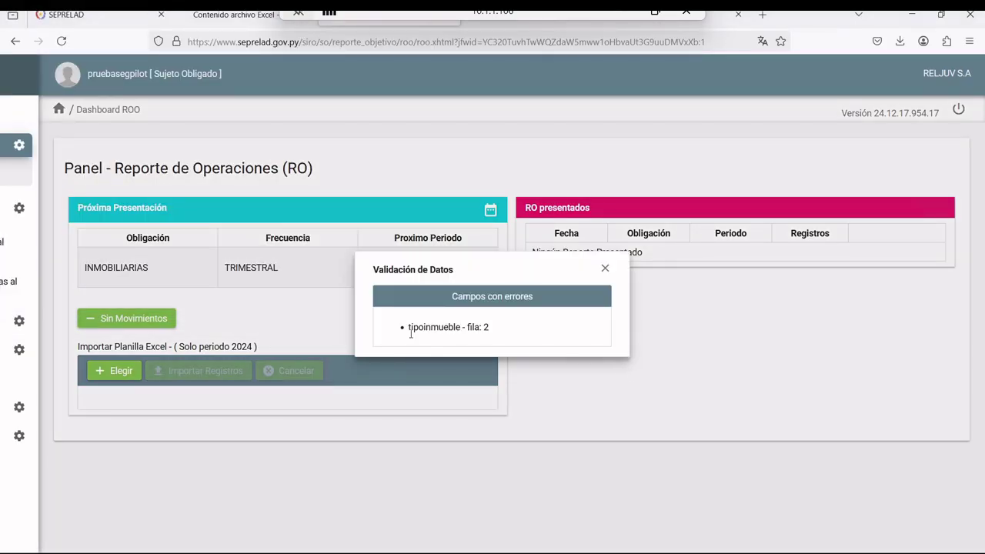
# Step: Inspect the field name and row number reported under Campos con errores, and close the validation dialog
pyautogui.doubleClick(428, 330)
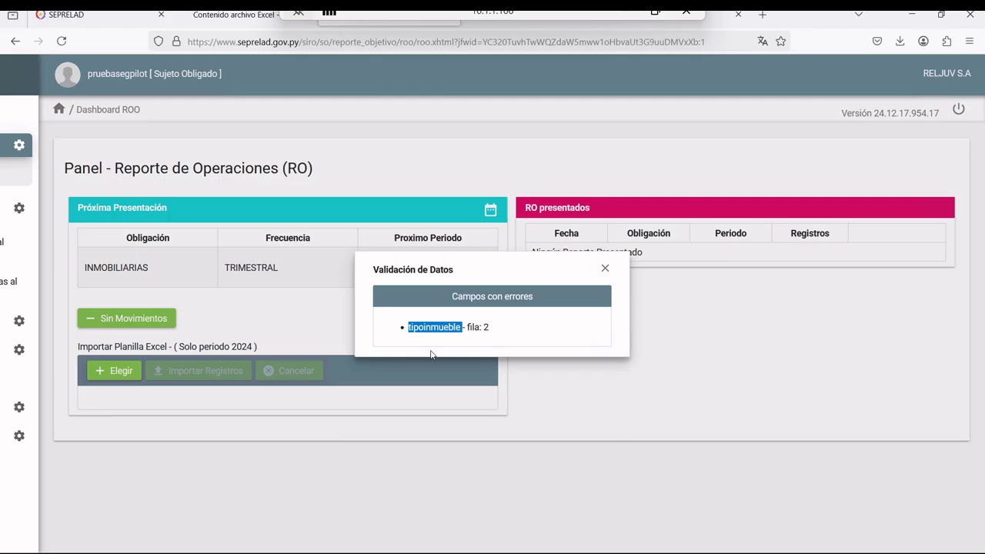
pyautogui.doubleClick(486, 327)
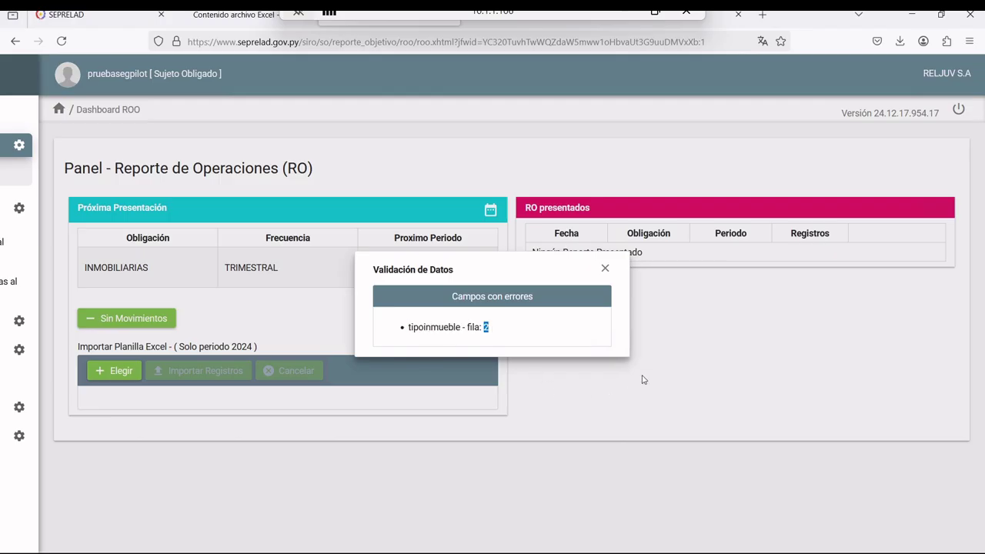
pyautogui.click(606, 269)
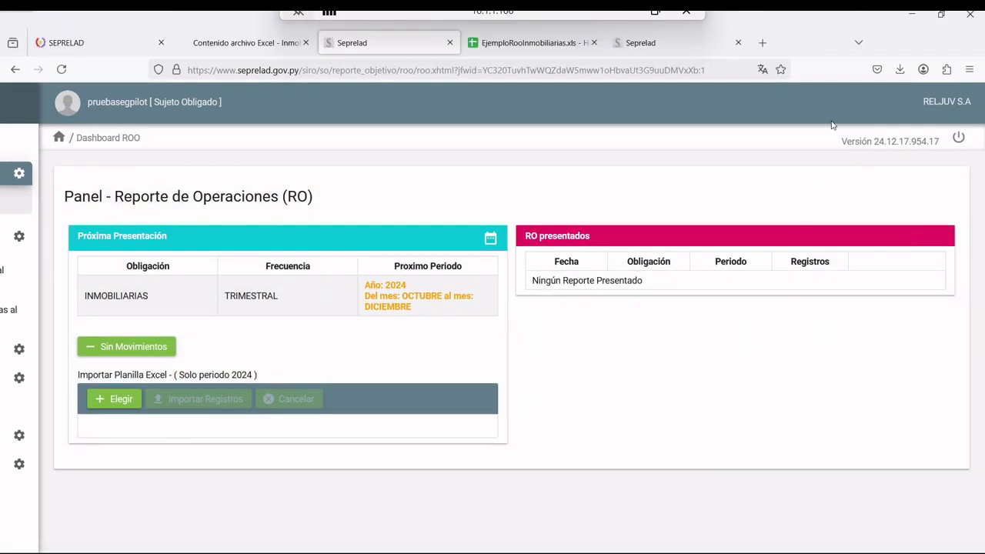
# Step: Reopen the downloaded workbook in Excel, set B2 to URBANO followed by a trailing space, and save it
pyautogui.click(900, 40)
pyautogui.click(776, 76)
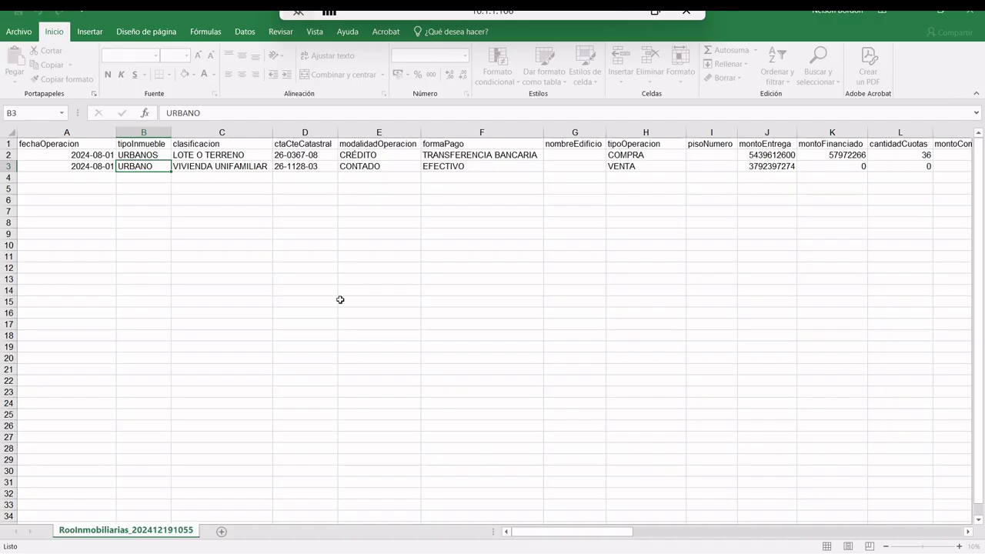
pyautogui.doubleClick(158, 154)
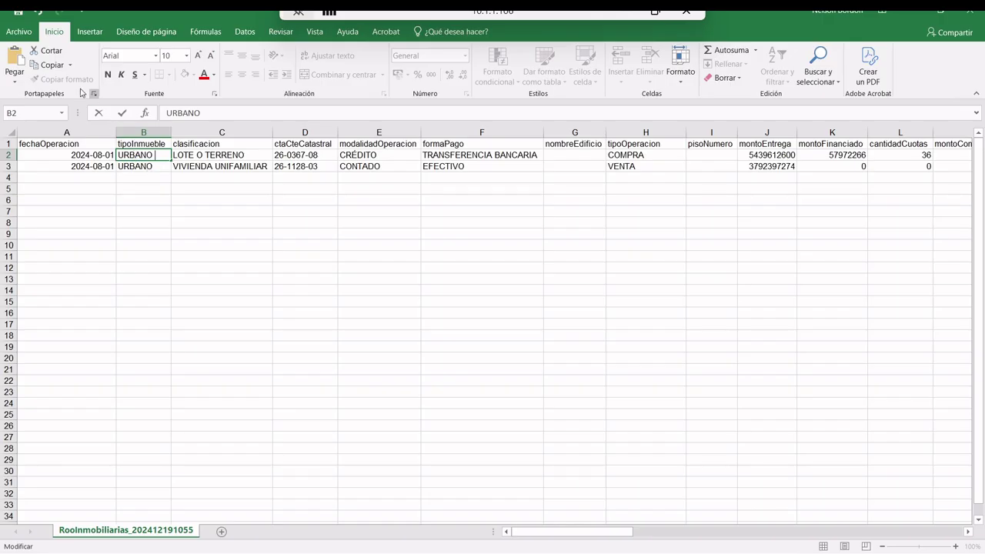
pyautogui.click(18, 13)
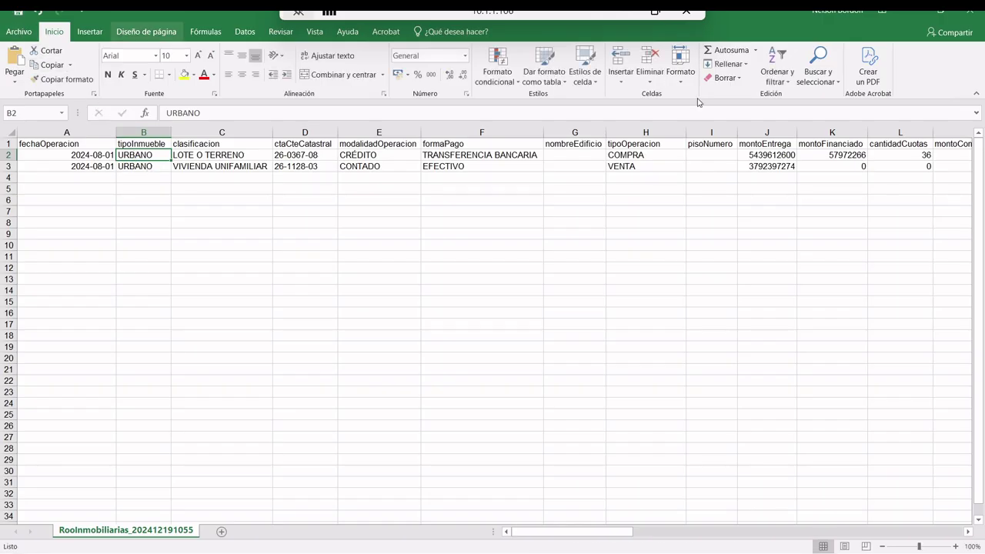
pyautogui.click(940, 13)
# Step: Import EjemploRooInmobiliarias(1).xls again from the reloaded portal panel and check which field and row the data validation reports
pyautogui.moveTo(17, 176)
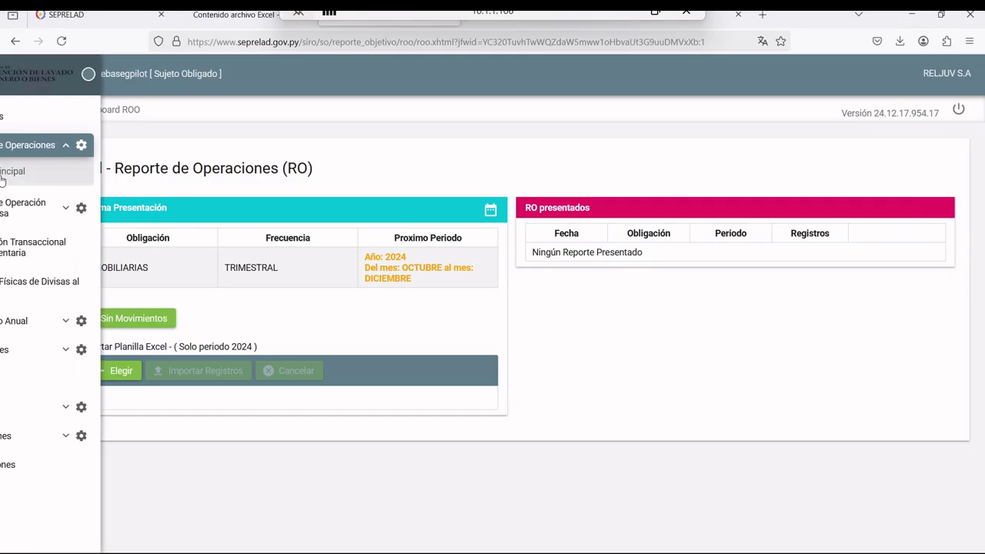
pyautogui.click(38, 177)
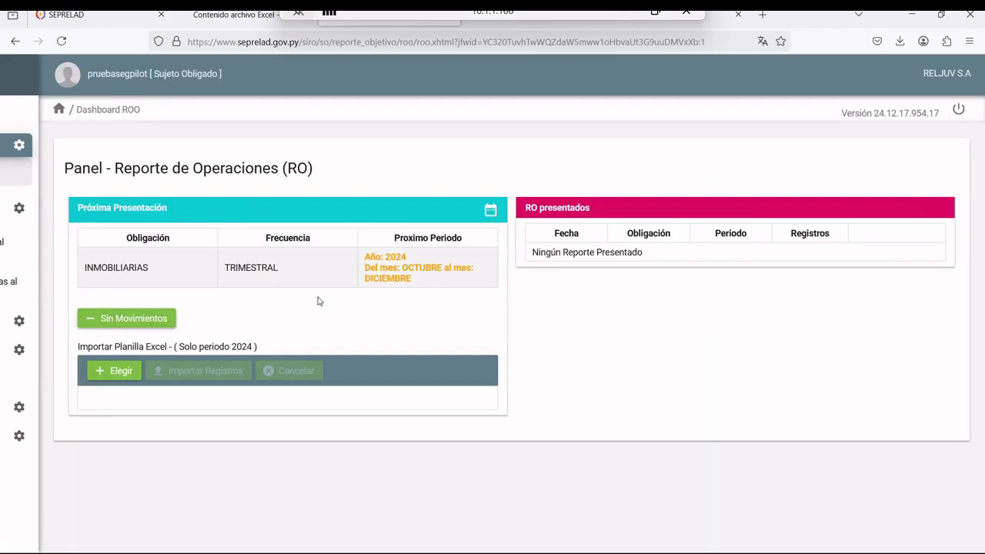
pyautogui.click(111, 372)
pyautogui.click(196, 119)
pyautogui.doubleClick(195, 123)
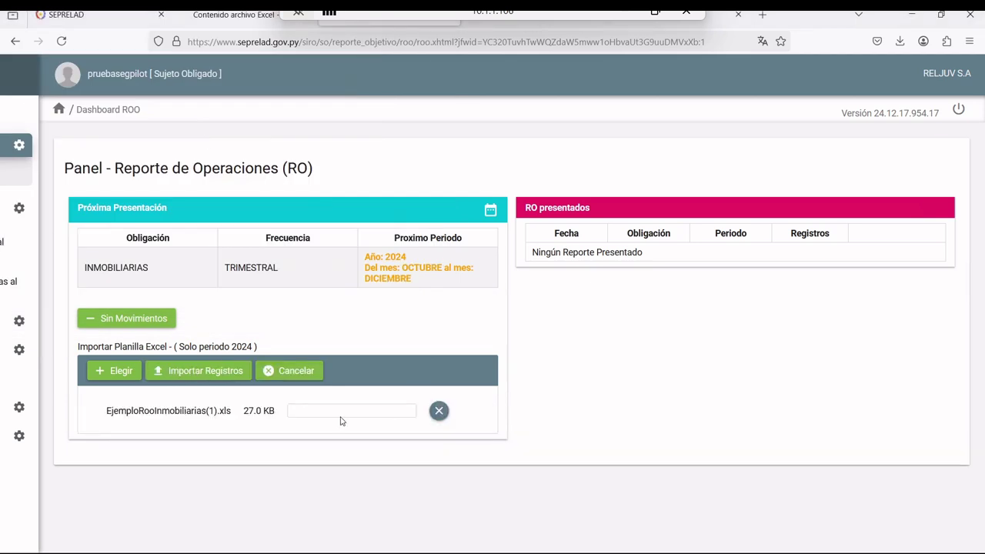
pyautogui.click(204, 372)
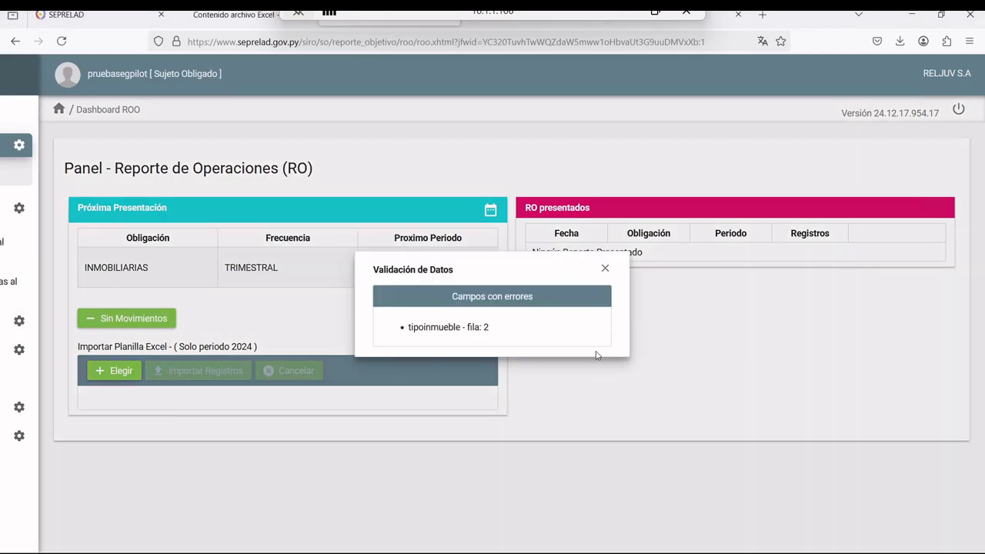
pyautogui.doubleClick(439, 327)
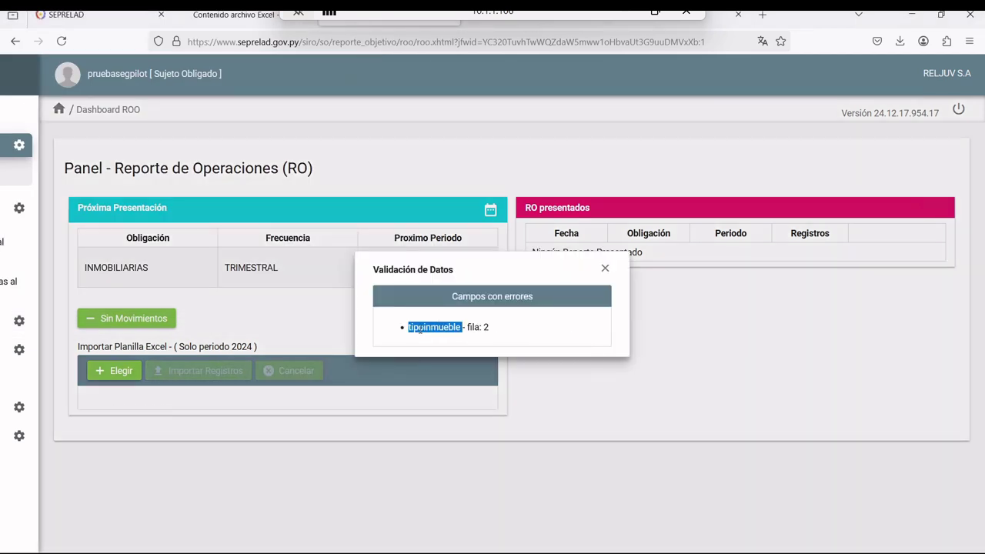
pyautogui.moveTo(482, 327); pyautogui.dragTo(490, 327)
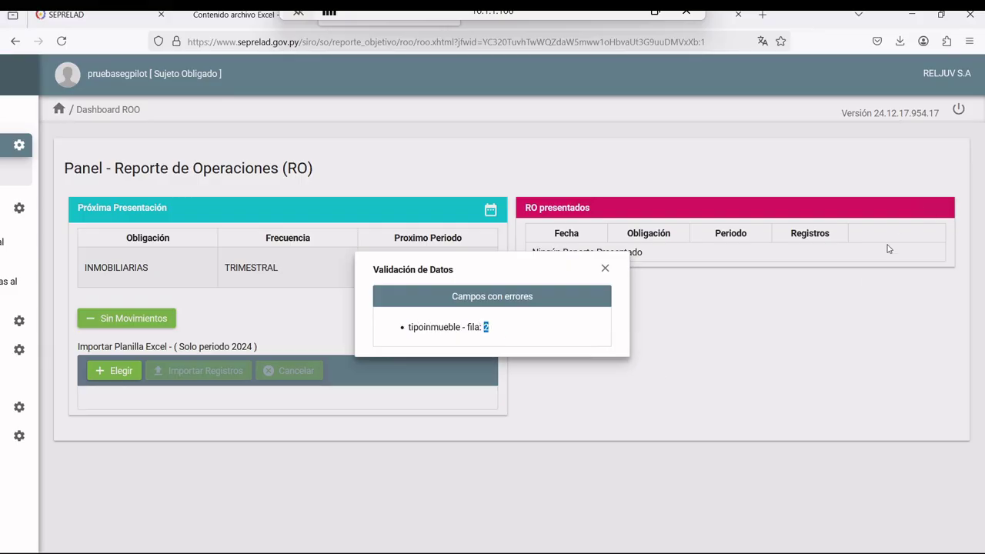
# Step: Reopen the downloaded workbook and inspect the tipoInmueble value in B2 for a trailing space
pyautogui.click(900, 40)
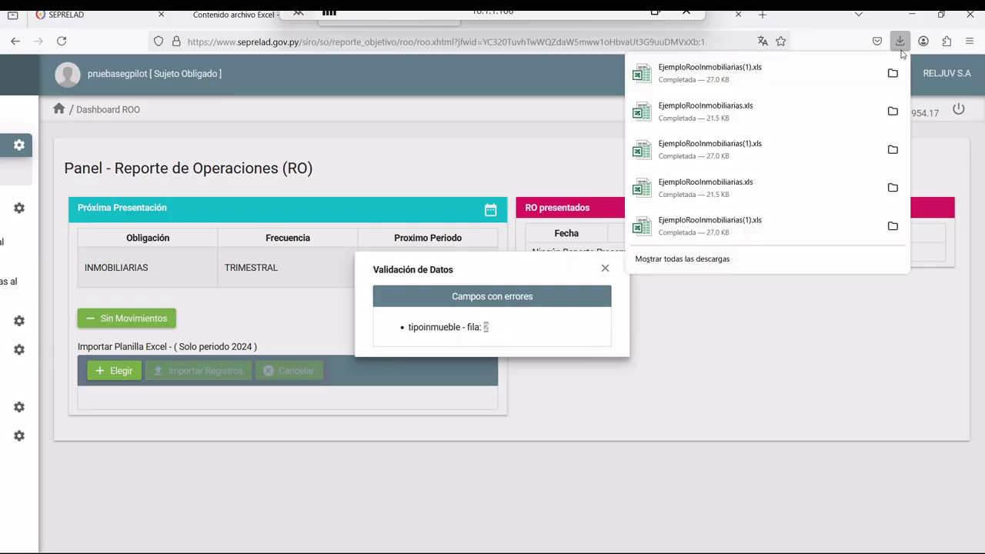
pyautogui.click(798, 77)
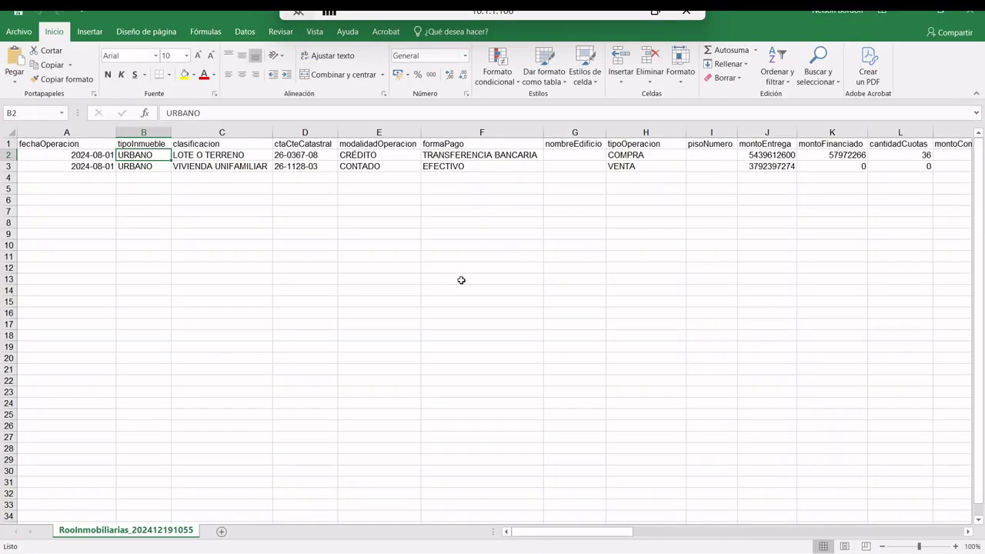
pyautogui.doubleClick(158, 155)
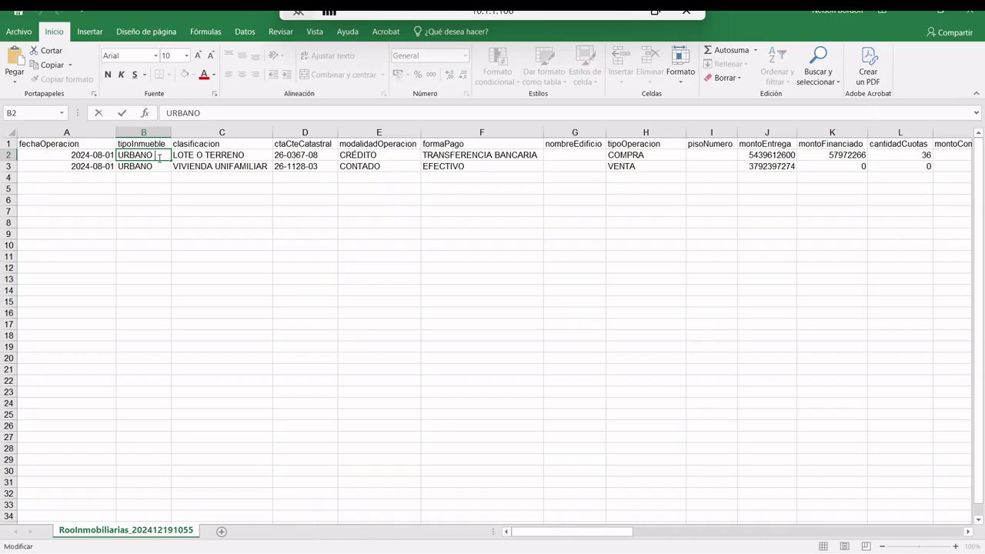
pyautogui.press('Return')
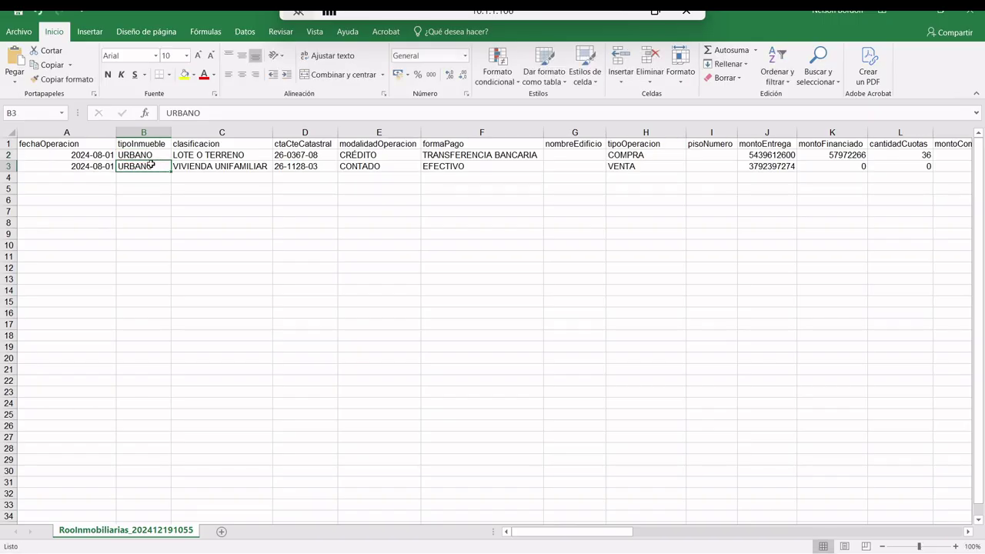
pyautogui.click(156, 155)
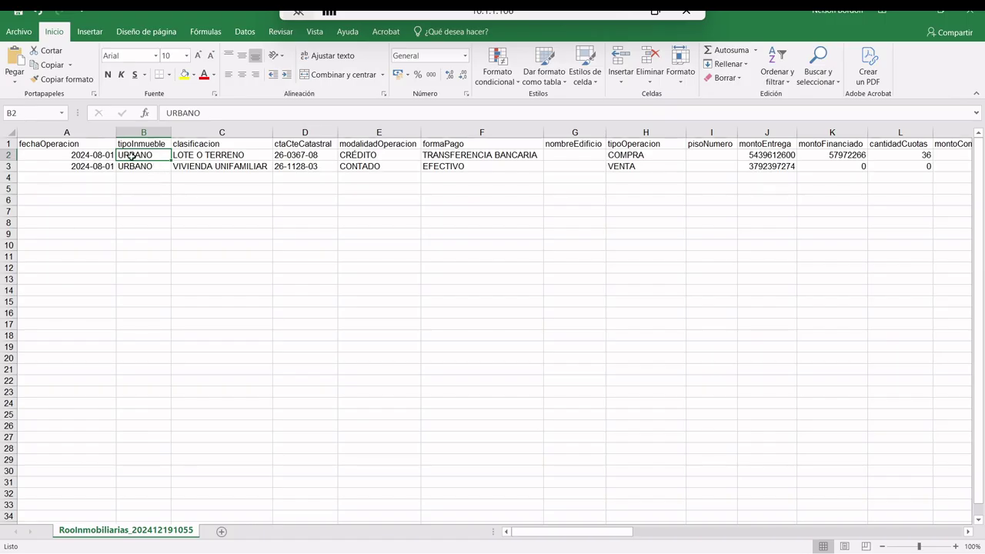
# Step: Switch to the PDF in the browser and review the page 2 field list for columns that use reference tables
pyautogui.hotkey('alt', 'Tab')
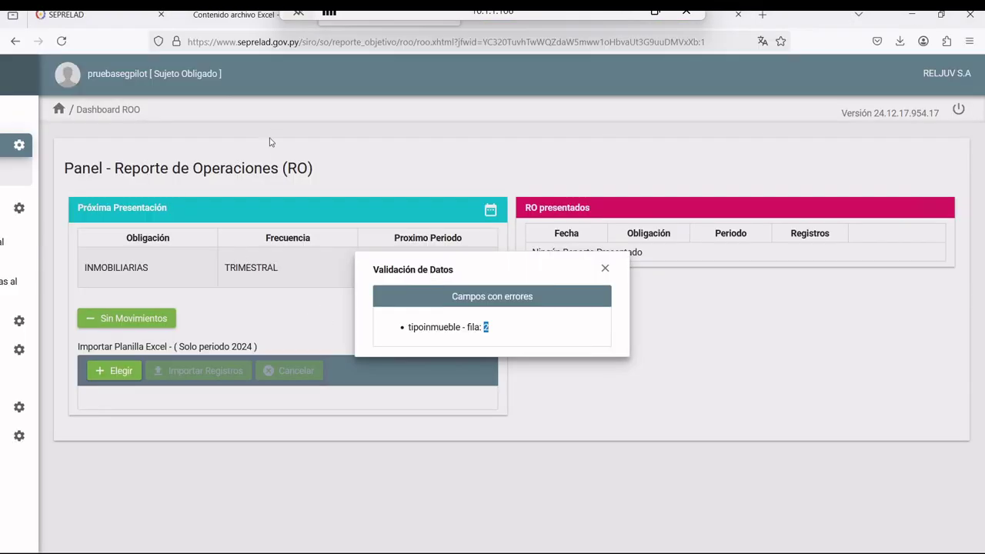
pyautogui.click(235, 14)
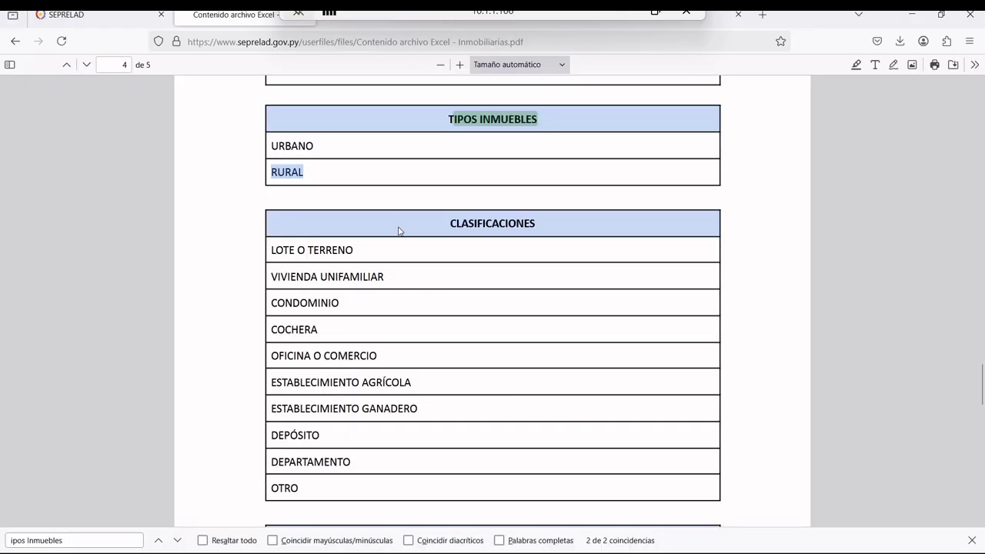
pyautogui.scroll(20, 488, 264)
pyautogui.scroll(10, 498, 269)
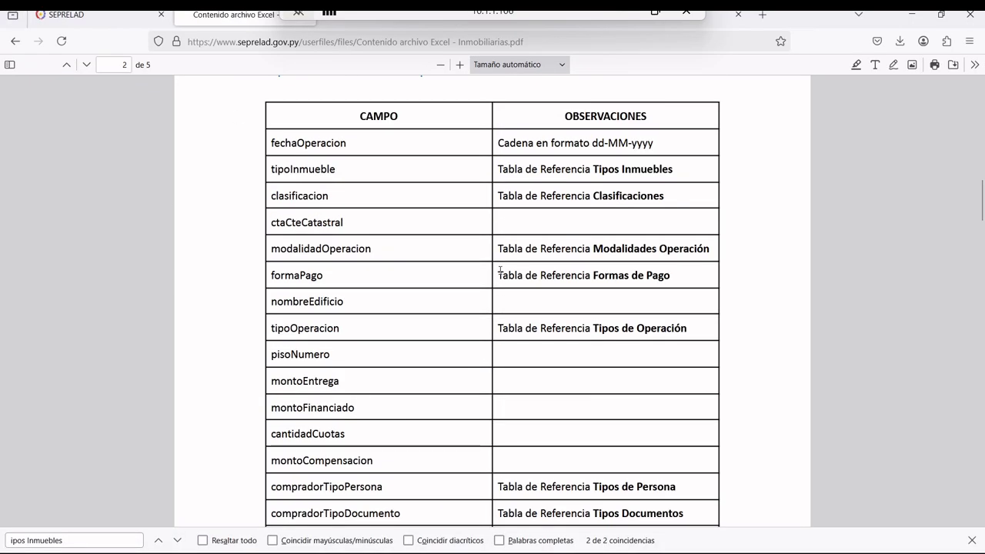
# Step: Switch to the Excel workbook and examine the columns from montoEntrega through montoCompensacion and compradorTipoPersona
pyautogui.hotkey('alt', 'Tab')
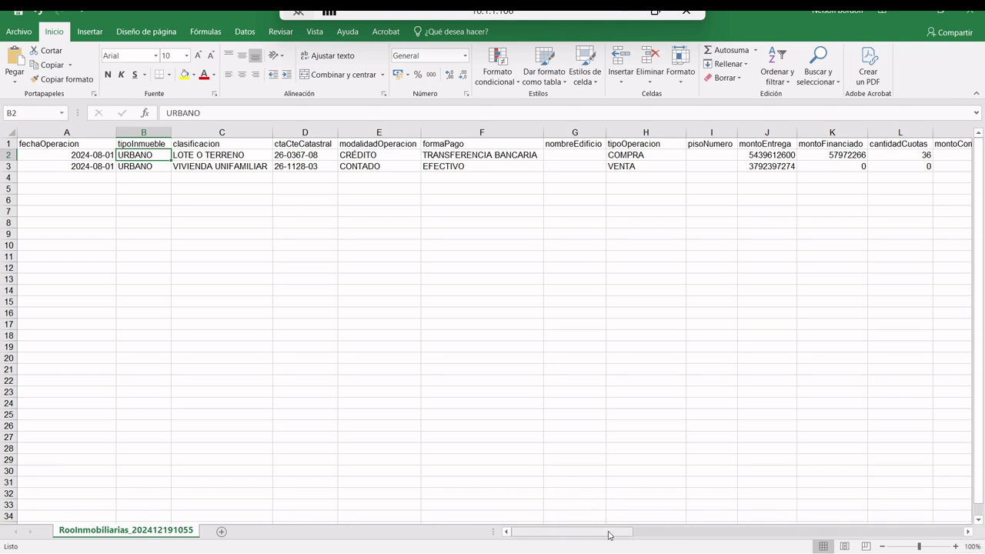
pyautogui.moveTo(608, 535); pyautogui.dragTo(747, 528)
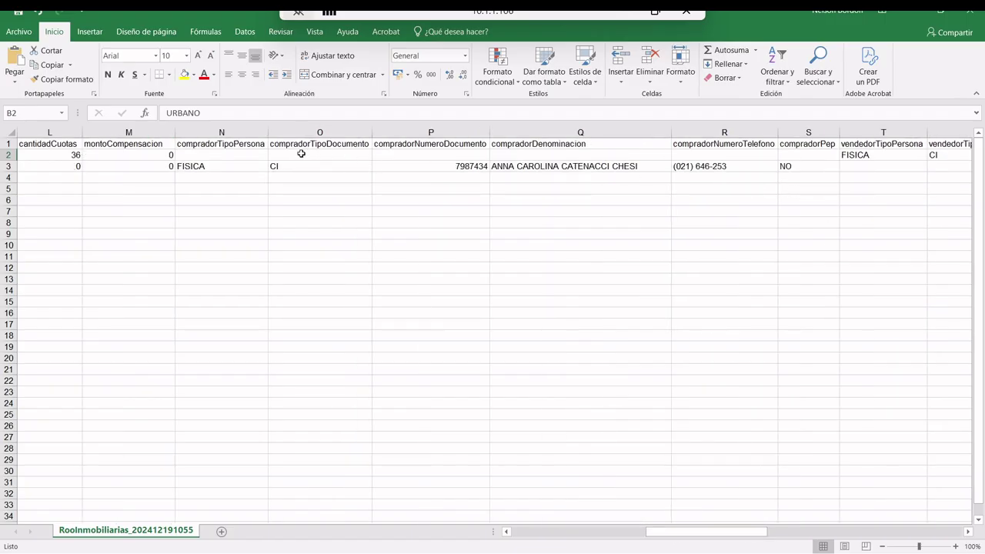
pyautogui.click(229, 149)
pyautogui.click(137, 157)
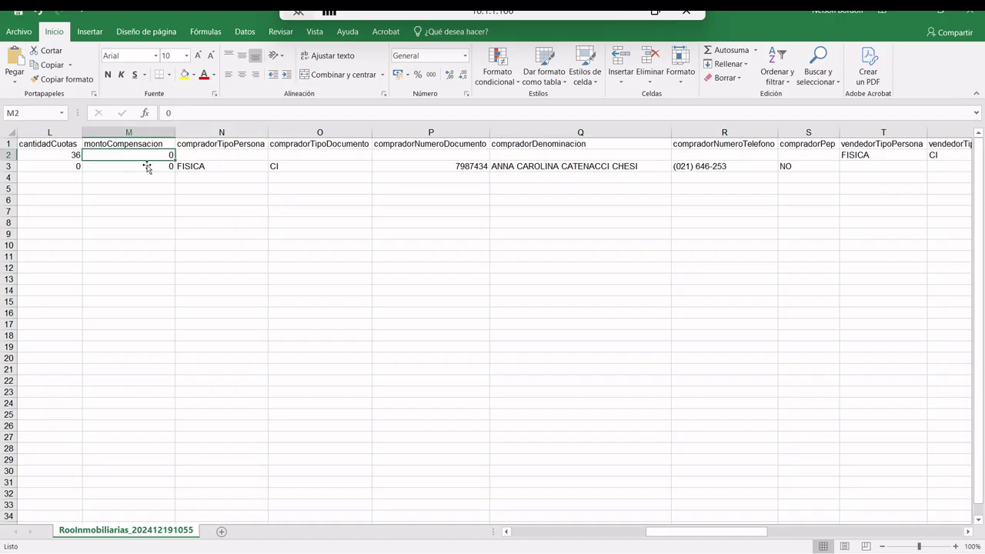
pyautogui.press('Left')
pyautogui.press('Left')
pyautogui.press('Left')
pyautogui.press('Left')
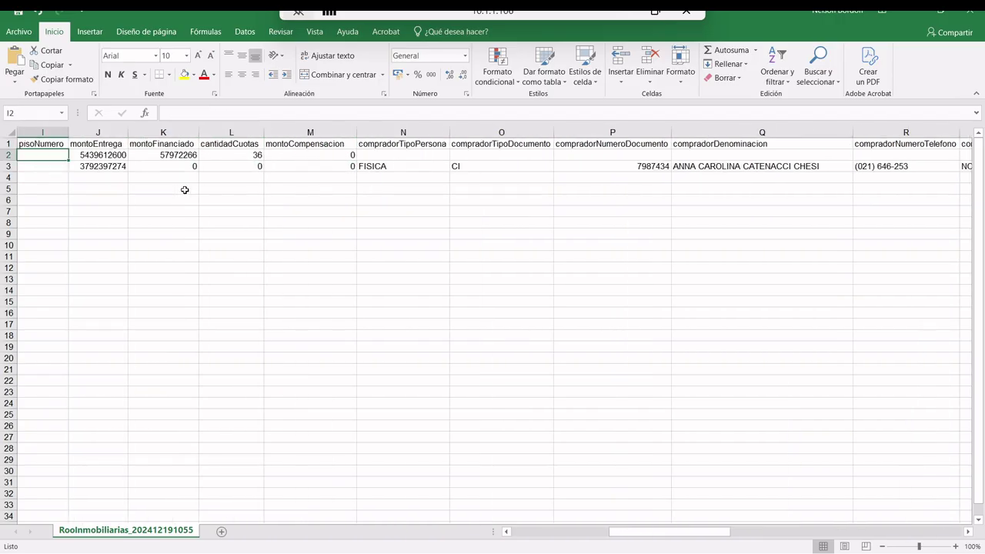
pyautogui.press('Right')
pyautogui.press('Up')
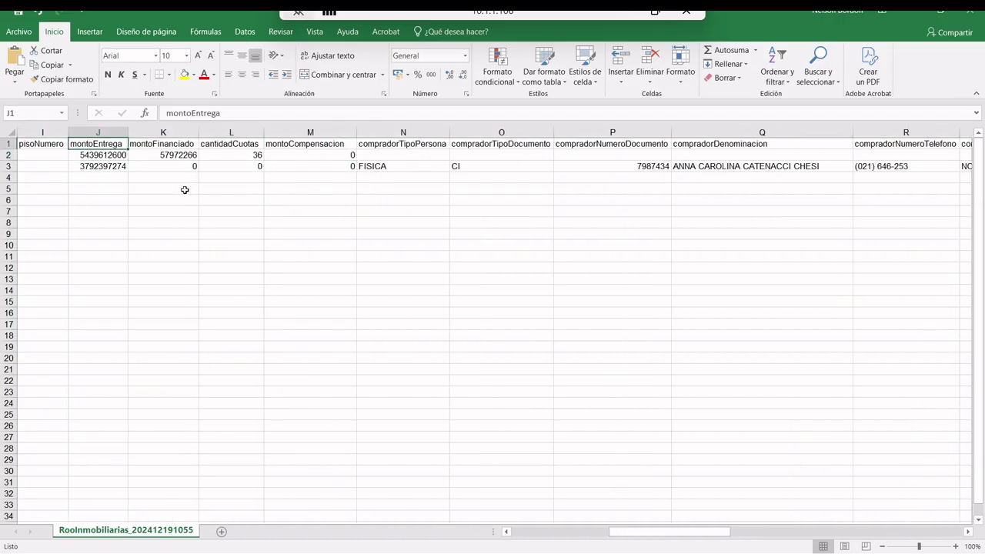
pyautogui.press('Right')
pyautogui.press('Right')
pyautogui.press('Right')
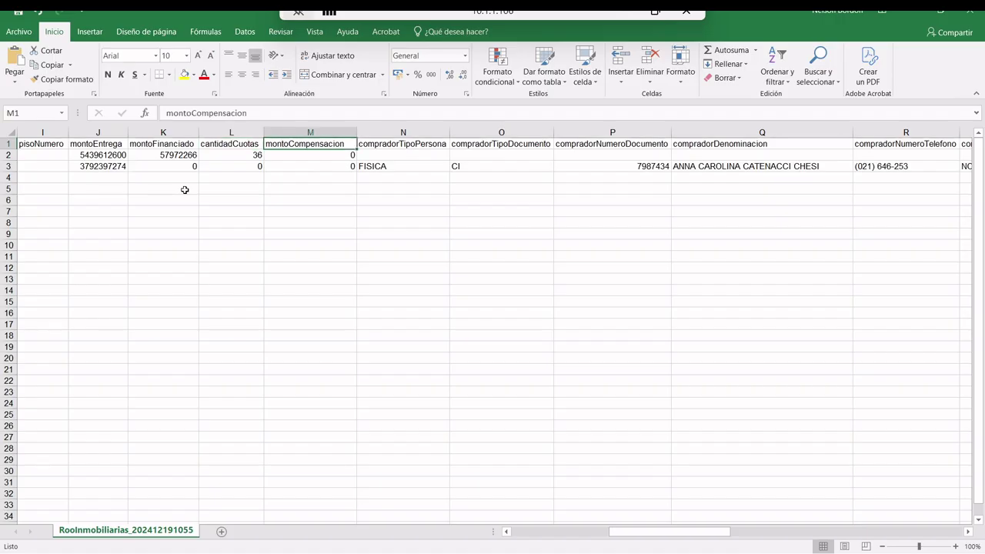
pyautogui.press('Right')
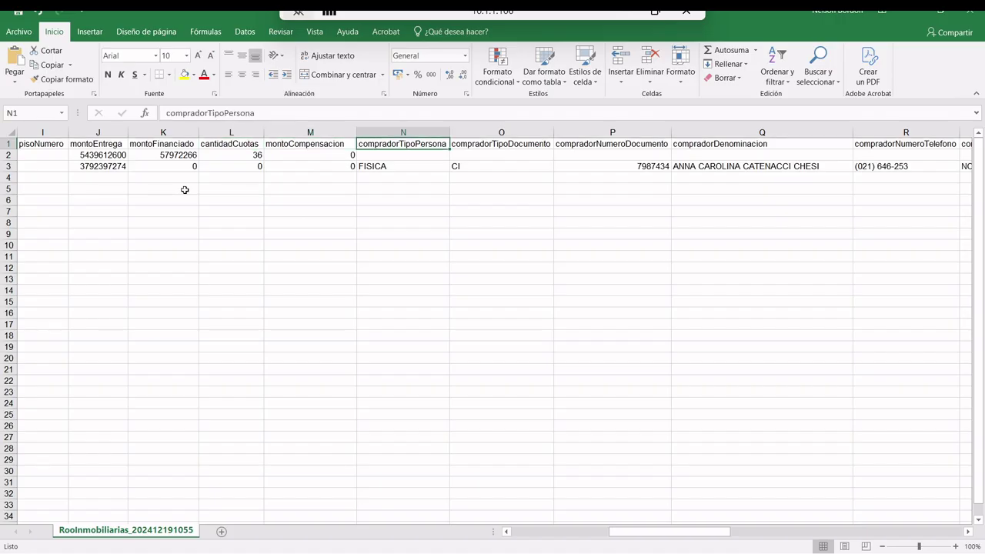
# Step: Clear the montoFinanciado value in K3, save the workbook and leave Excel
pyautogui.press('Down')
pyautogui.press('Left')
pyautogui.press('Left')
pyautogui.press('Down')
pyautogui.press('Right')
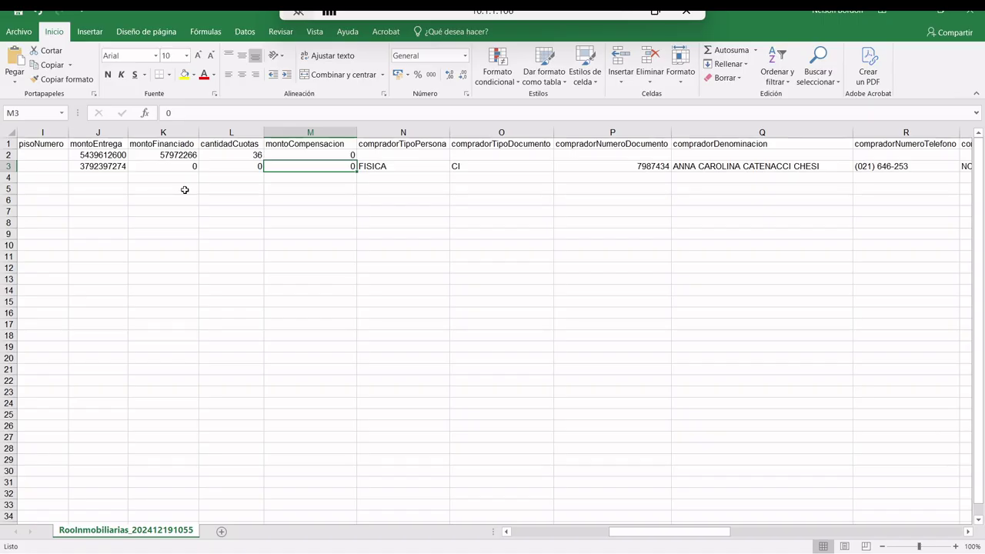
pyautogui.press('Left')
pyautogui.press('Left')
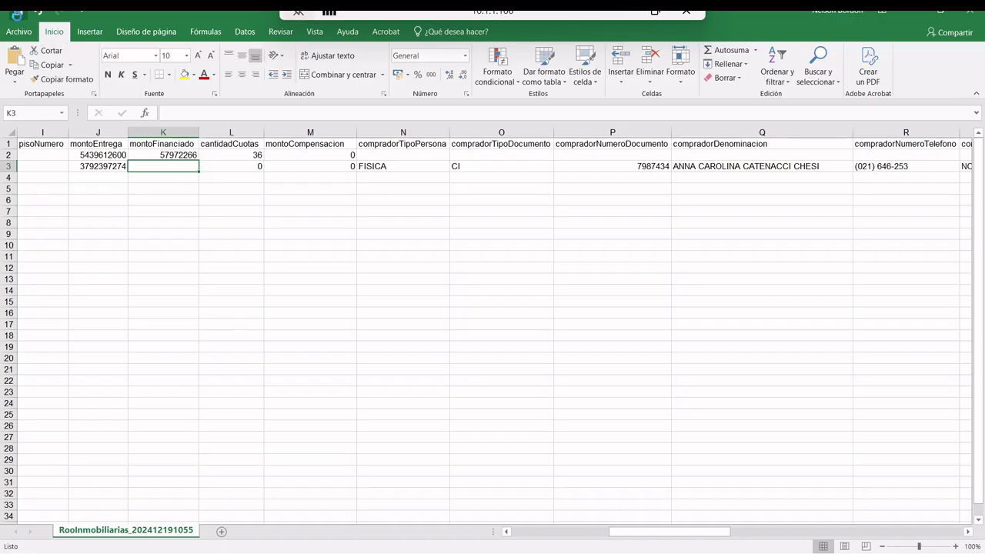
pyautogui.click(971, 12)
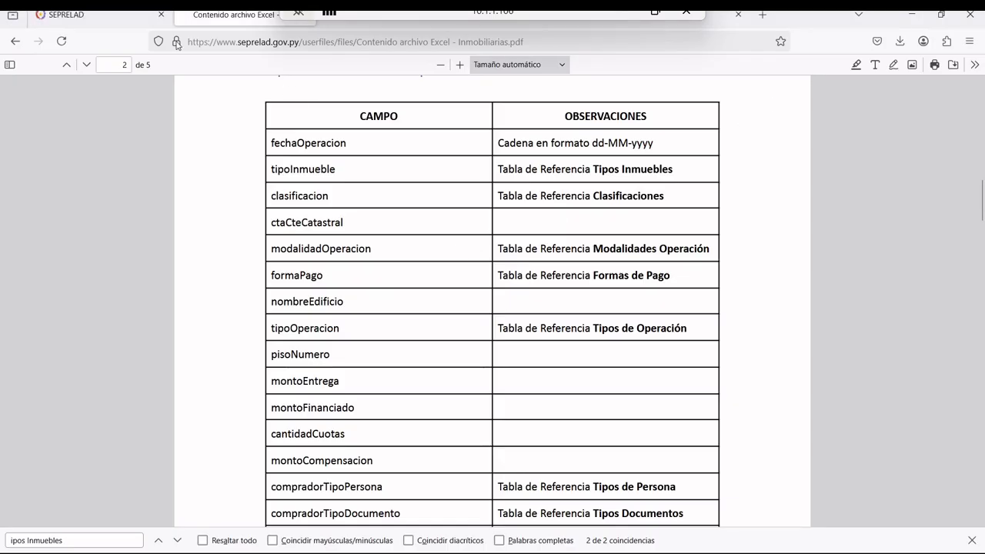
# Step: Dismiss the old validation dialog, reload the Reporte de Operaciones main panel and import EjemploRooInmobiliarias(1).xls
pyautogui.click(333, 28)
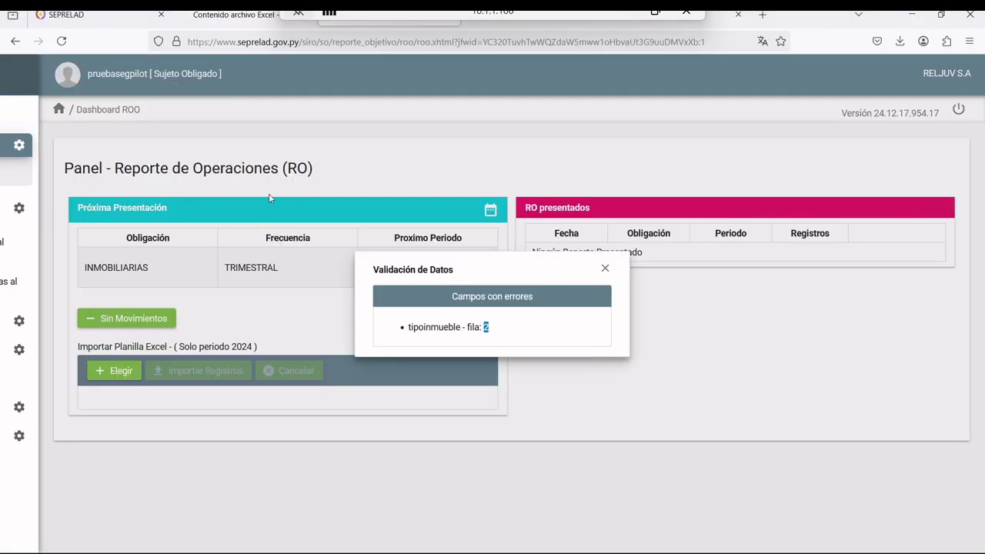
pyautogui.click(605, 268)
pyautogui.moveTo(15, 186)
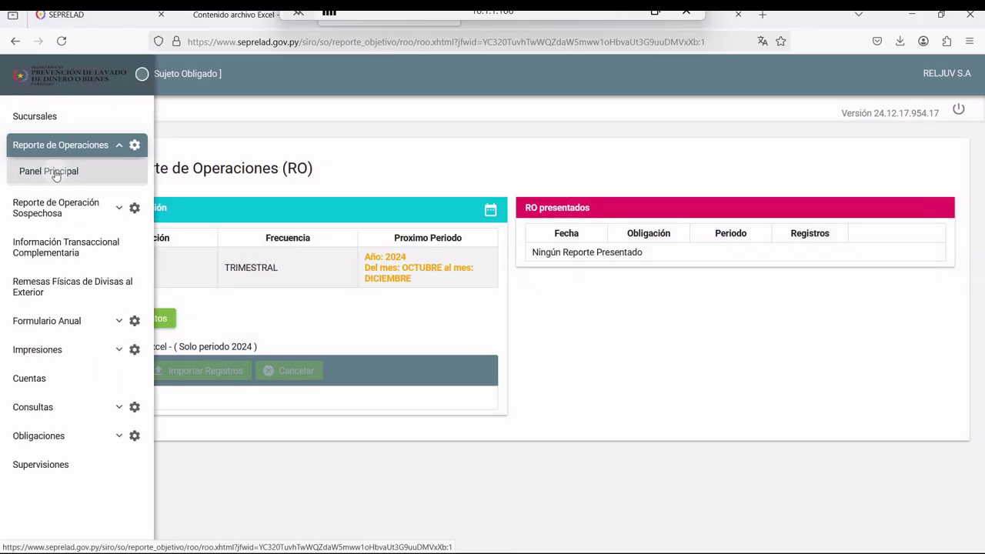
pyautogui.click(59, 171)
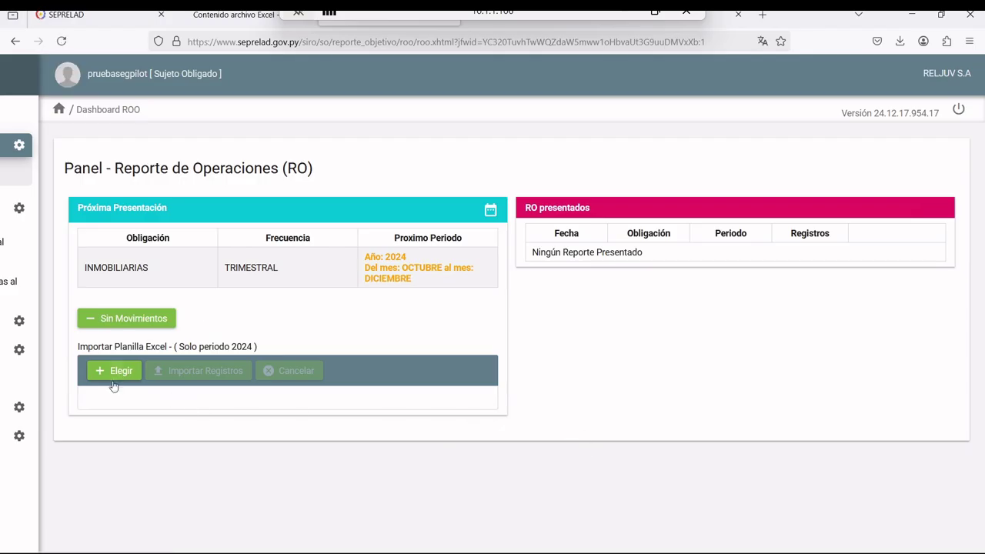
pyautogui.click(107, 370)
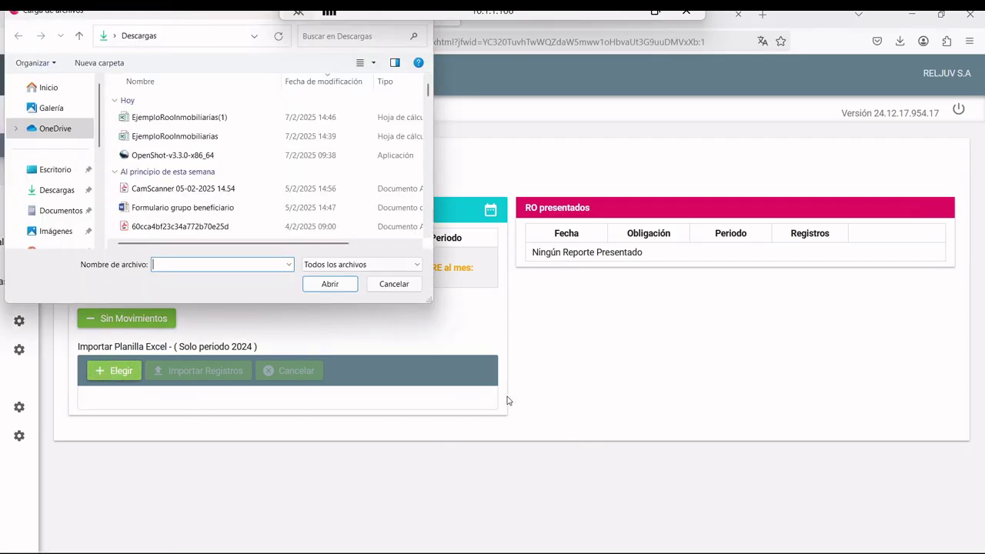
pyautogui.doubleClick(227, 118)
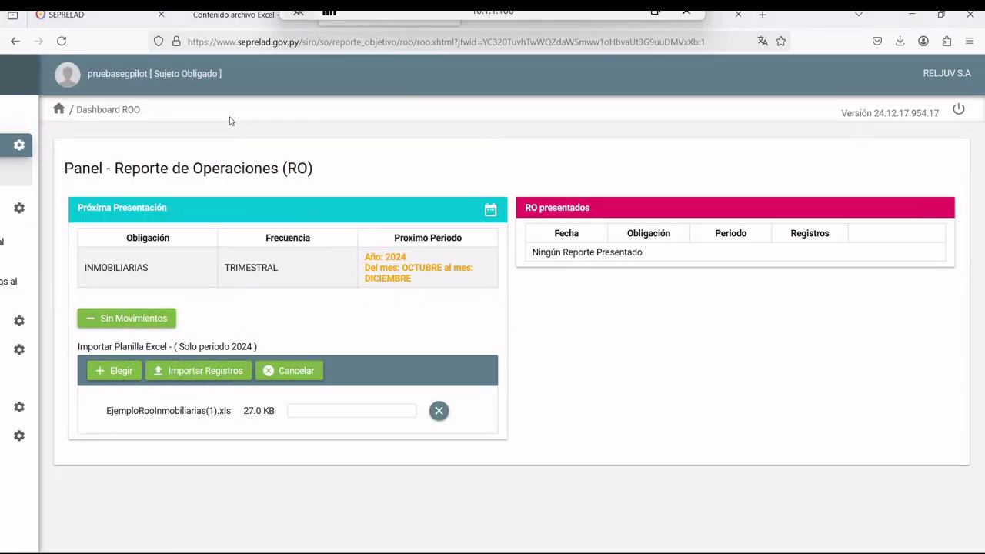
pyautogui.click(211, 374)
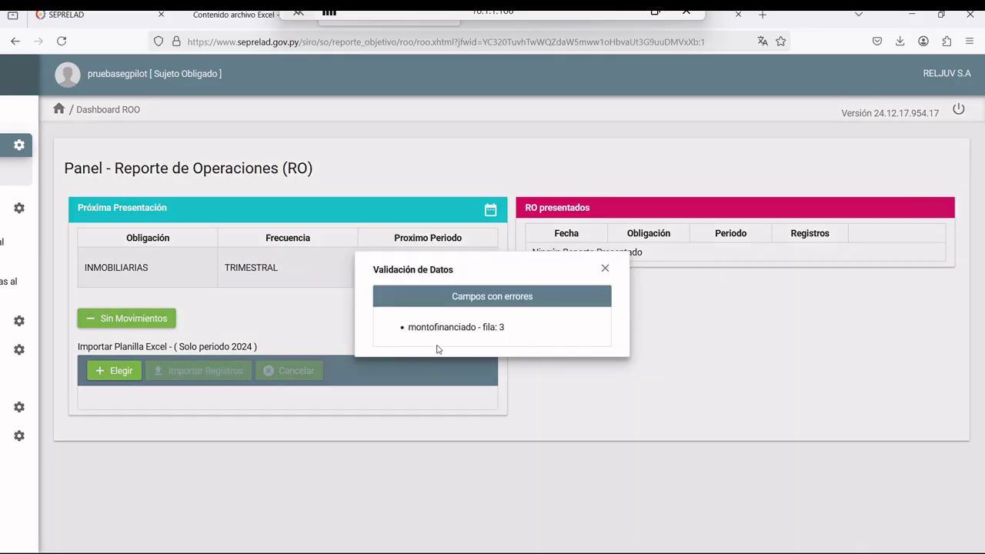
# Step: Inspect the field and row listed under Campos con errores, and close the Validación de Datos dialog
pyautogui.moveTo(506, 330); pyautogui.dragTo(392, 322)
pyautogui.click(409, 326)
pyautogui.doubleClick(426, 329)
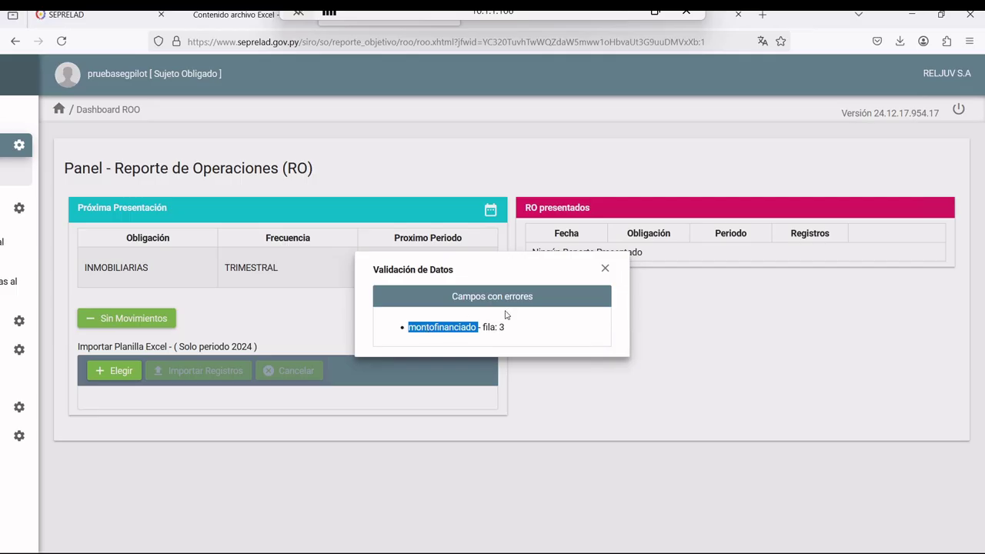
pyautogui.click(606, 270)
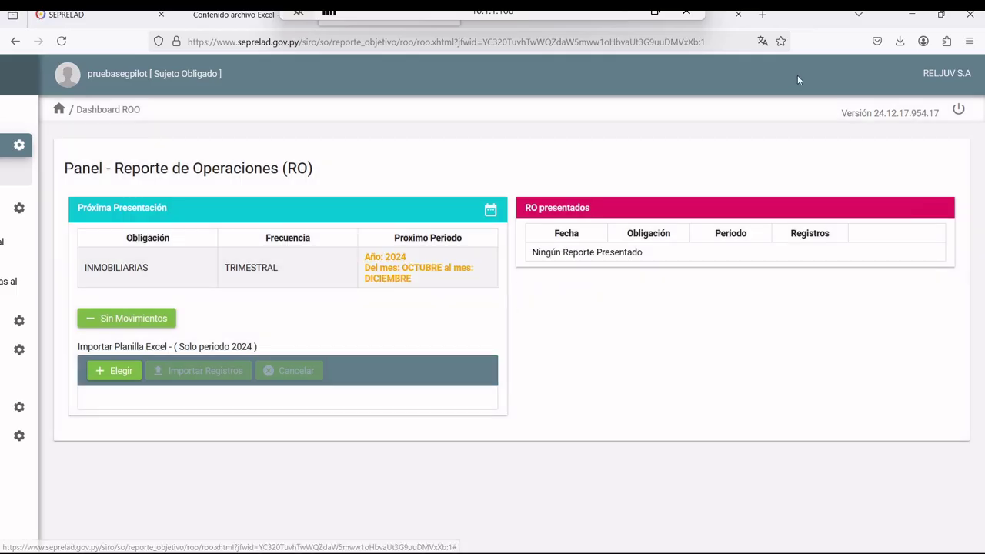
# Step: Return to the Excel workbook and set montoFinanciado in K3 to 0
pyautogui.hotkey('alt', 'Tab')
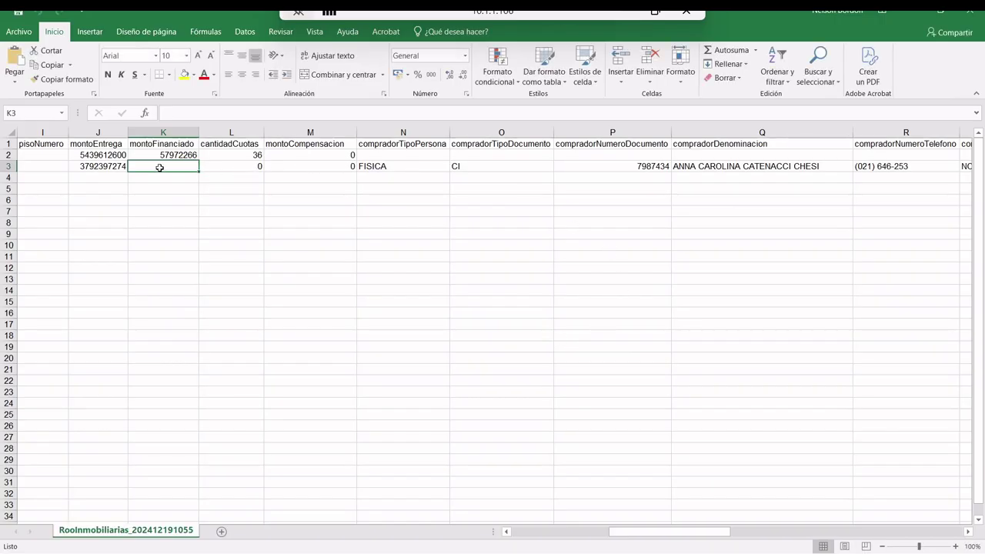
pyautogui.write('0')
pyautogui.press('Return')
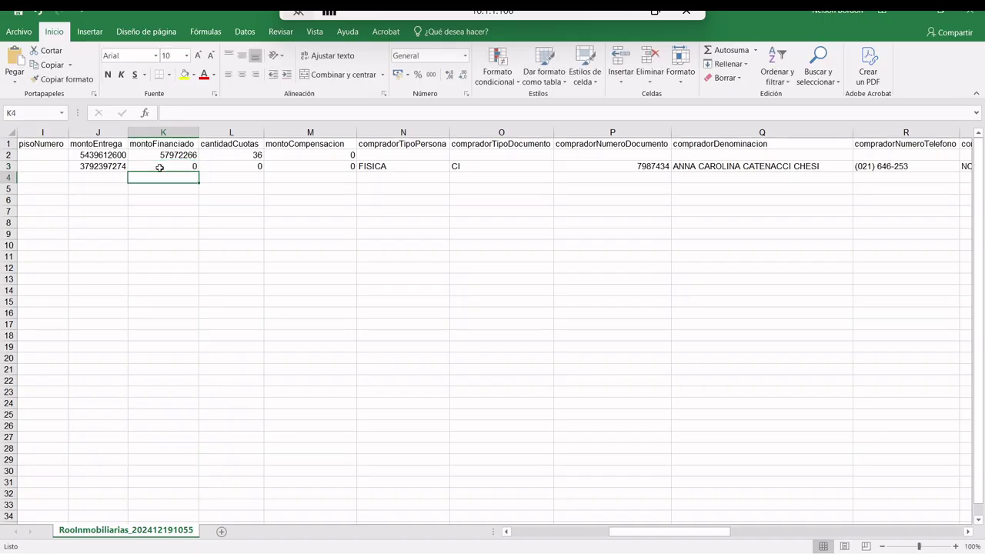
pyautogui.click(260, 167)
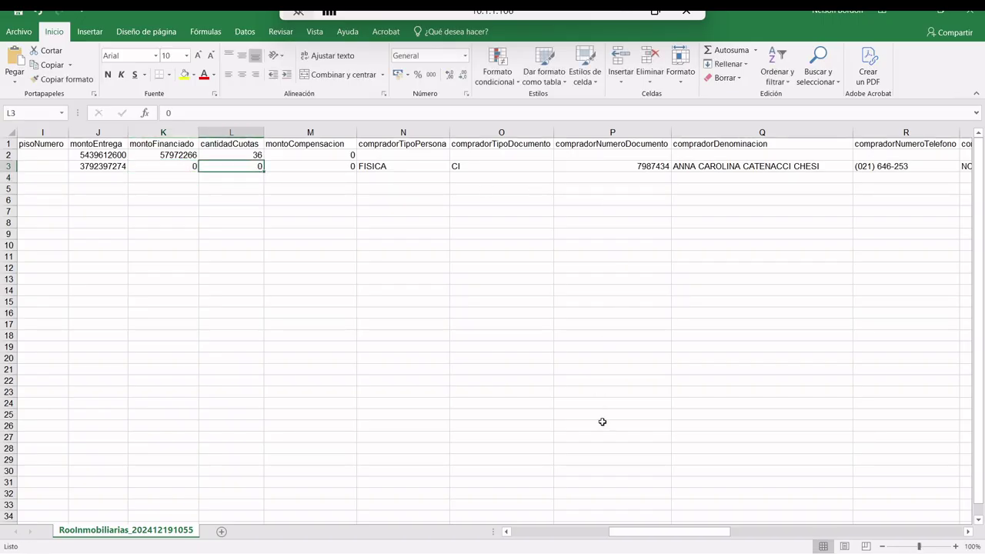
# Step: Check the tipoOperacion column in the workbook, and search the PDF for its reference table with the copied name Tipos de Operación
pyautogui.moveTo(679, 552)
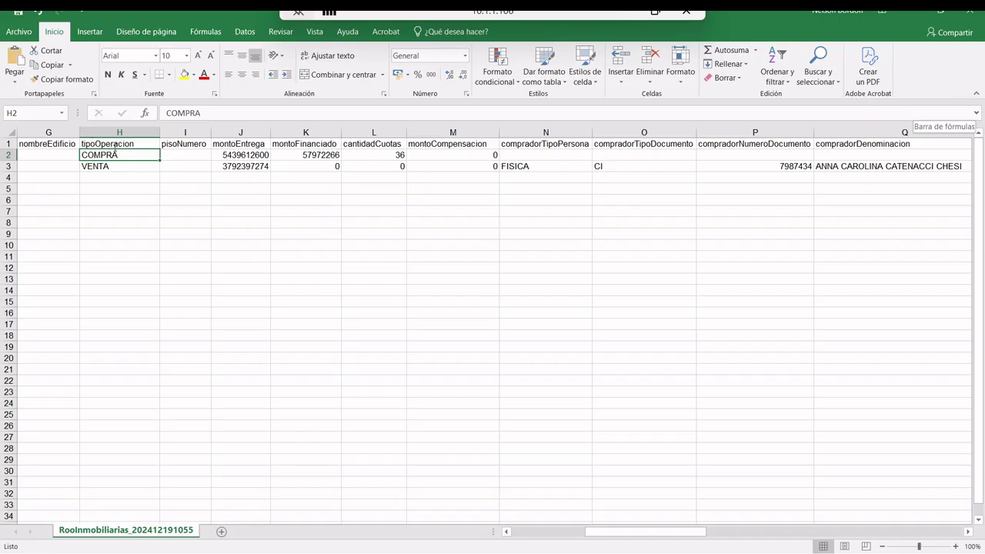
pyautogui.click(85, 144)
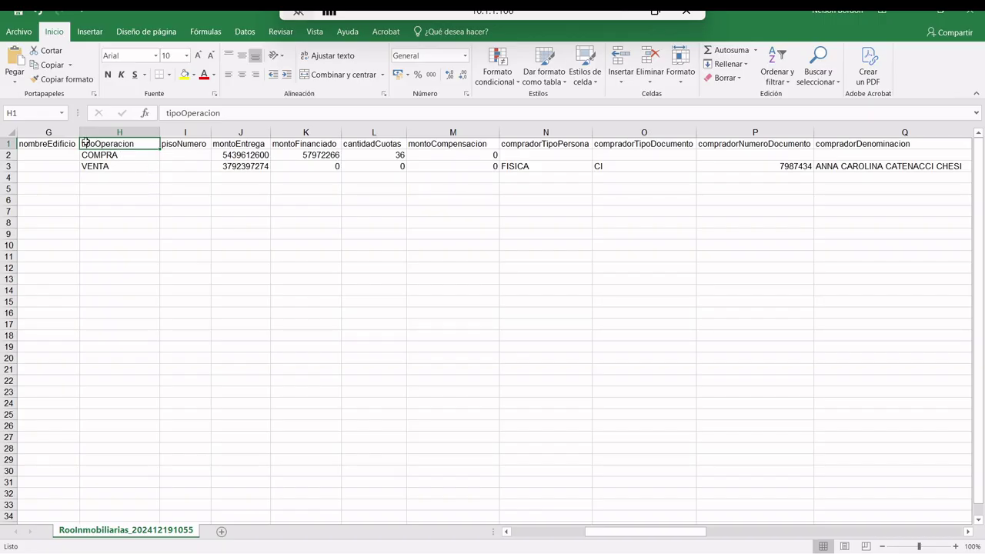
pyautogui.hotkey('alt', 'Tab')
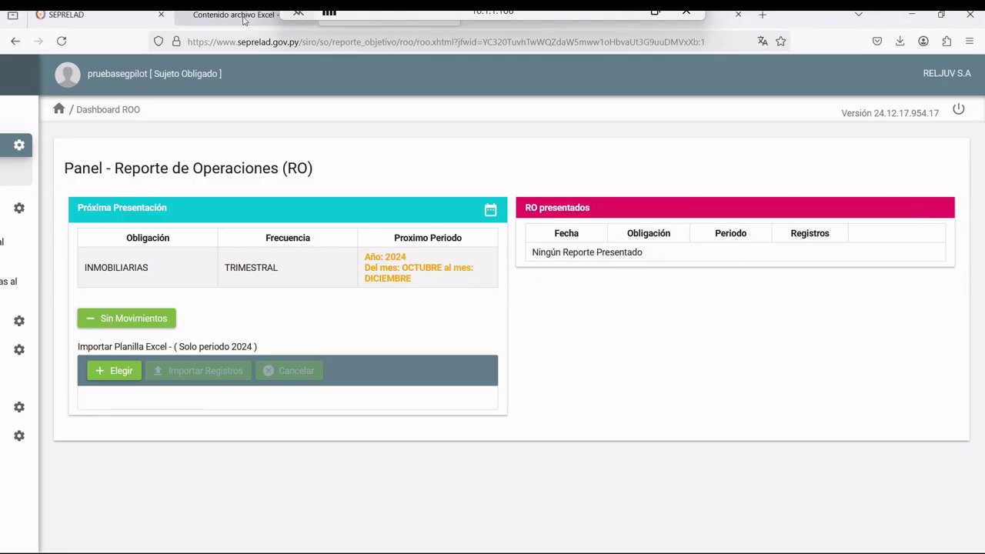
pyautogui.click(244, 18)
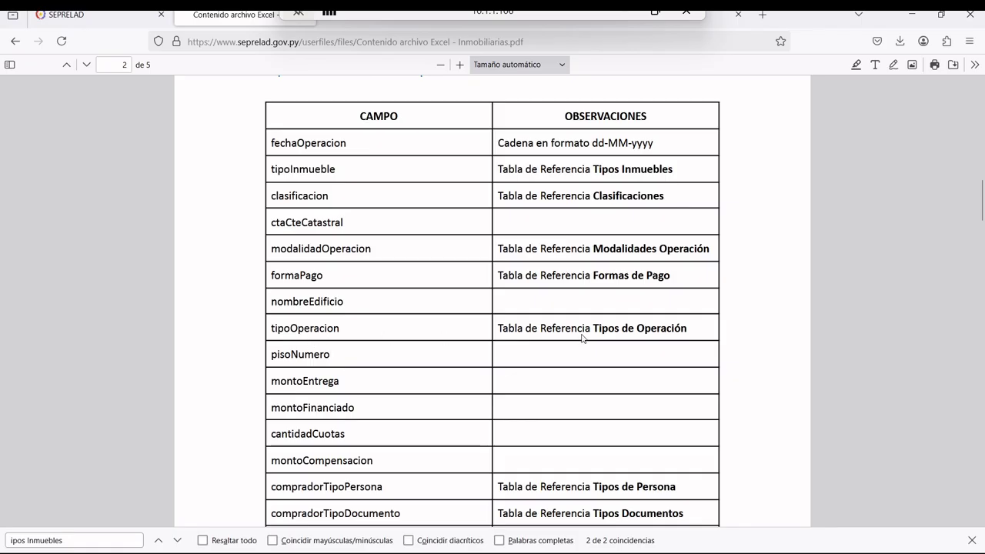
pyautogui.moveTo(593, 328); pyautogui.dragTo(703, 335)
pyautogui.hotkey('ctrl', 'c')
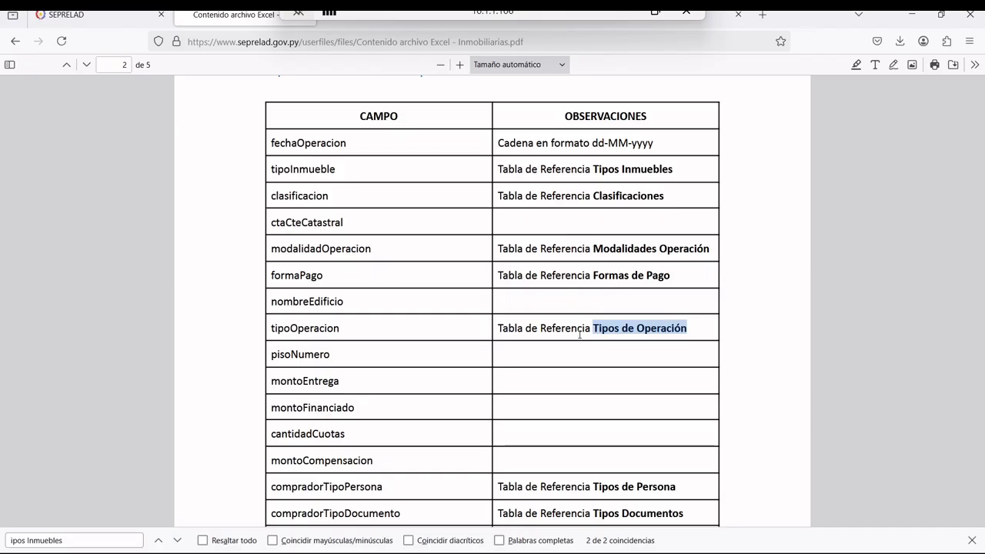
pyautogui.tripleClick(79, 542)
pyautogui.hotkey('ctrl', 'v')
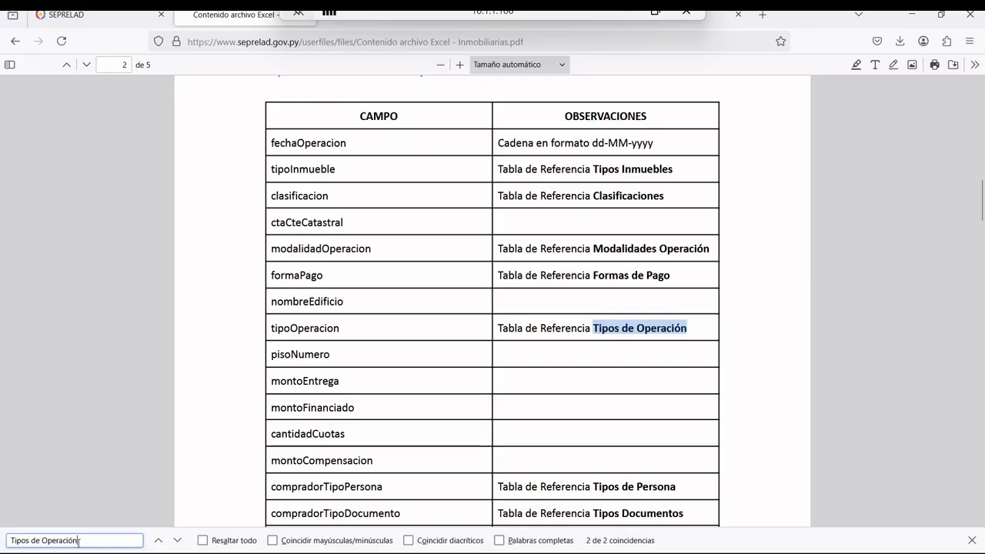
pyautogui.press('Return')
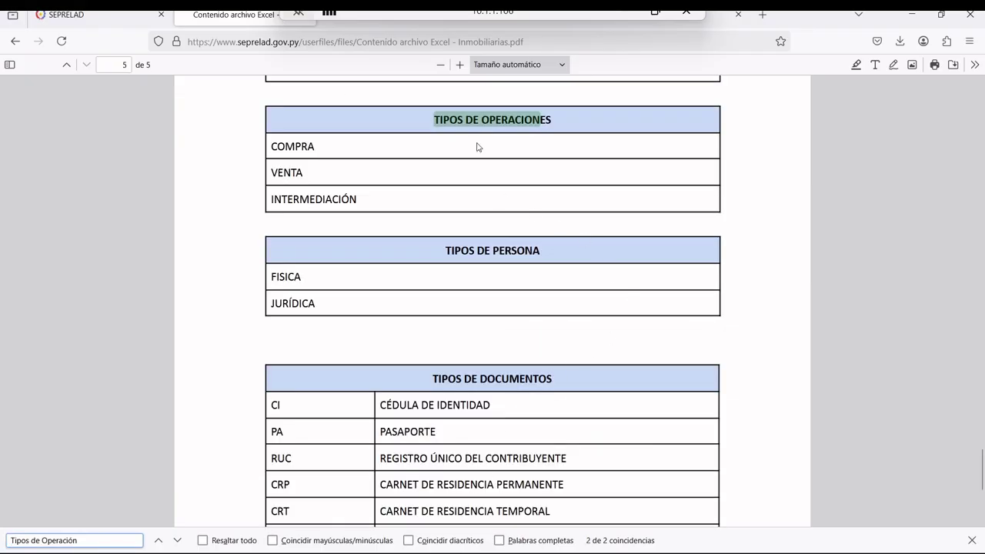
# Step: Examine the values allowed under TIPOS DE OPERACIONES, including COMPRA and VENTA, and switch back to the Excel workbook
pyautogui.tripleClick(491, 119)
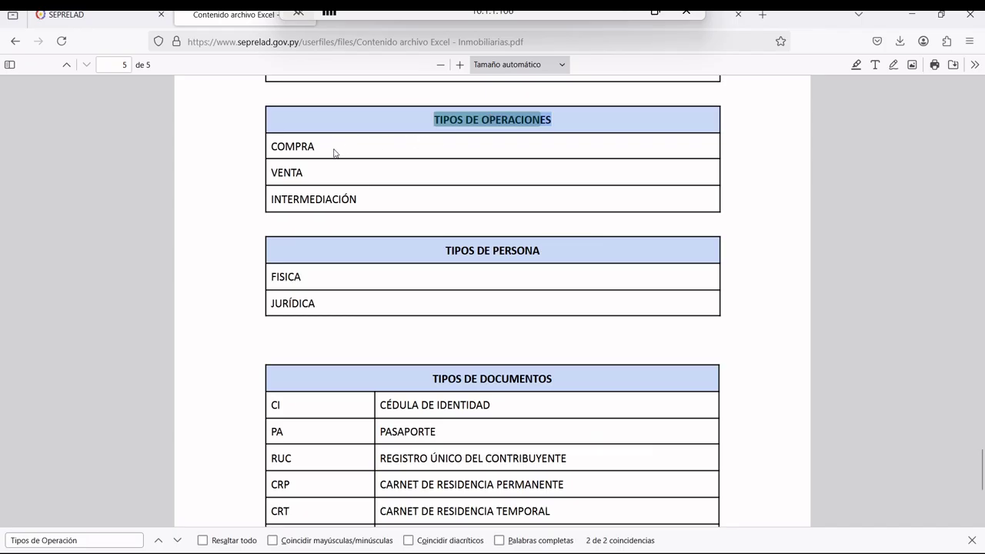
pyautogui.doubleClick(287, 147)
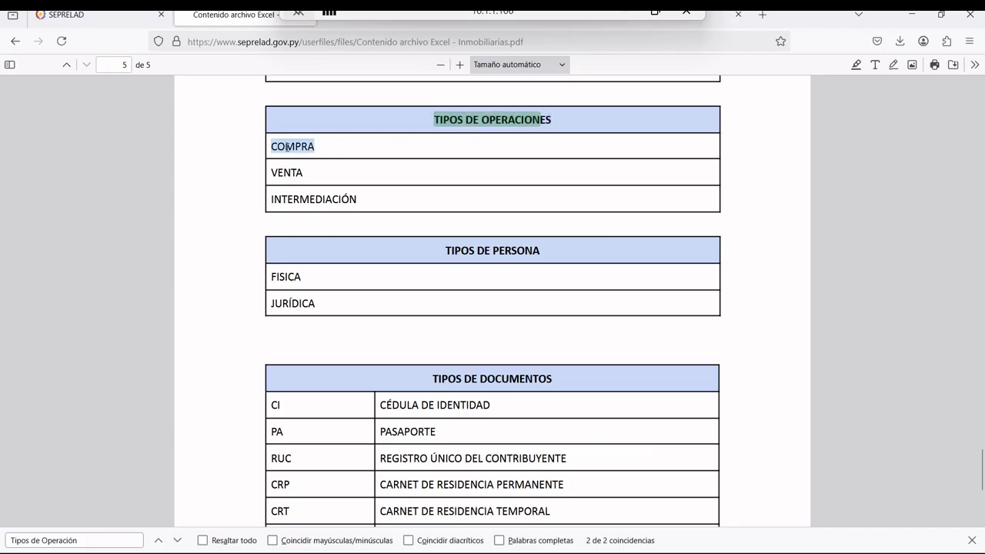
pyautogui.doubleClick(290, 173)
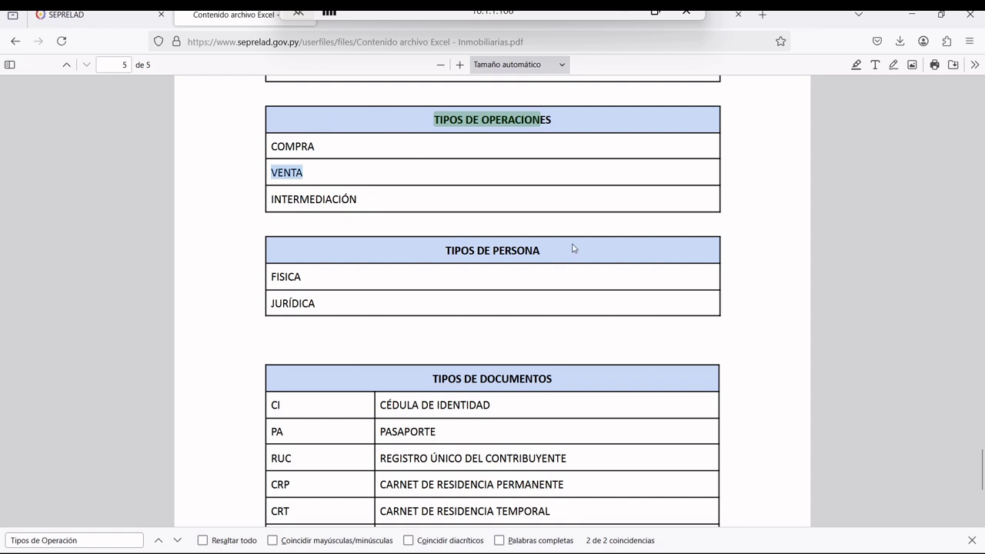
pyautogui.hotkey('alt', 'Tab')
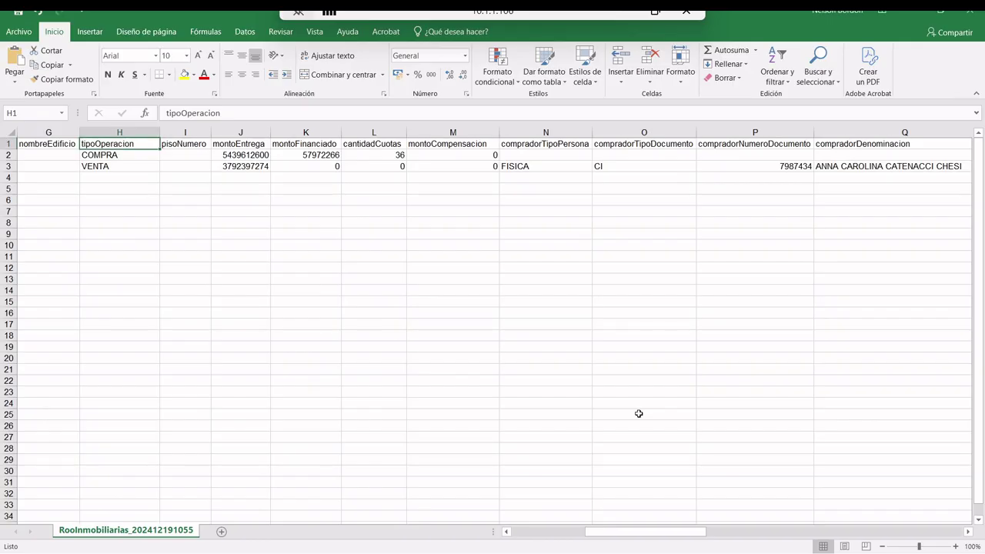
# Step: Check the tipoOperacion entries, and examine the vendedor fields filled in for the COMPRA row, from vendedorTipoPersona to vendedorPep
pyautogui.click(112, 156)
pyautogui.click(107, 166)
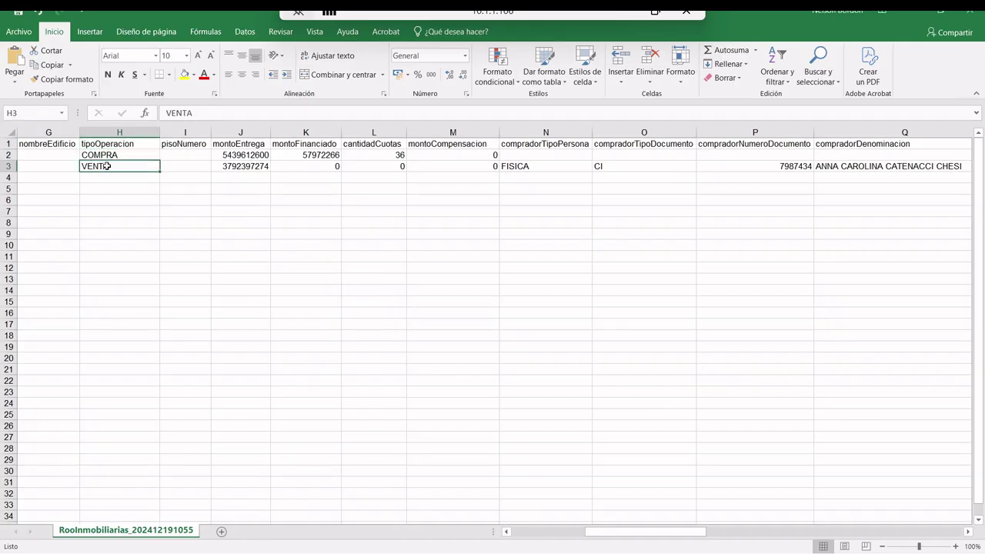
pyautogui.click(108, 156)
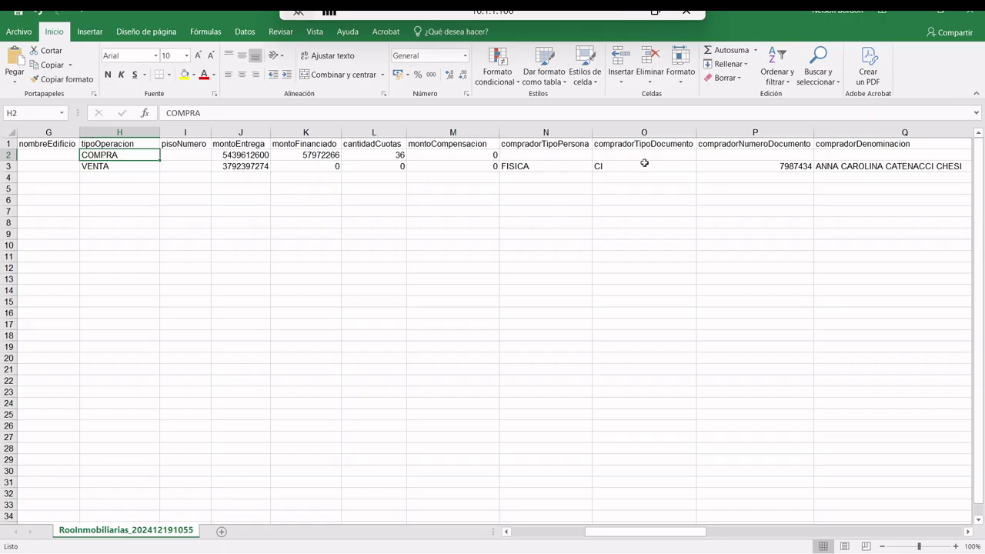
pyautogui.click(709, 155)
pyautogui.press('Right')
pyautogui.press('Right')
pyautogui.press('Right')
pyautogui.press('Right')
pyautogui.press('Right')
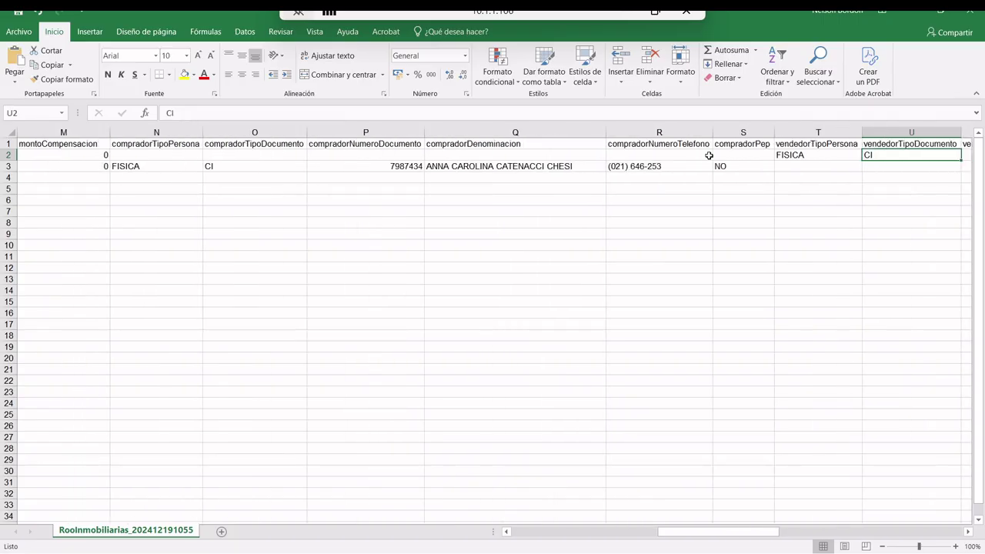
pyautogui.press('Left')
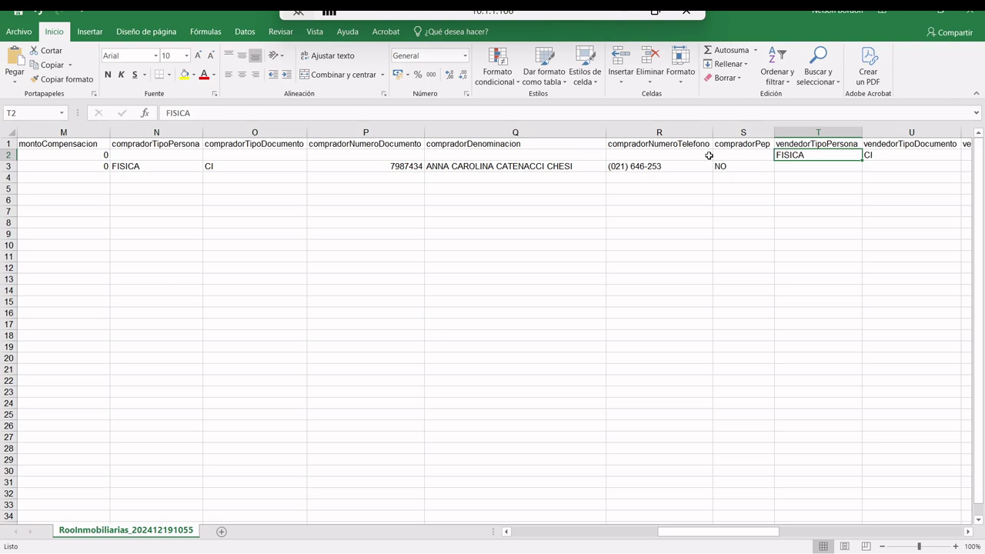
pyautogui.press('Right')
pyautogui.press('Right')
pyautogui.press('Right')
pyautogui.press('Right')
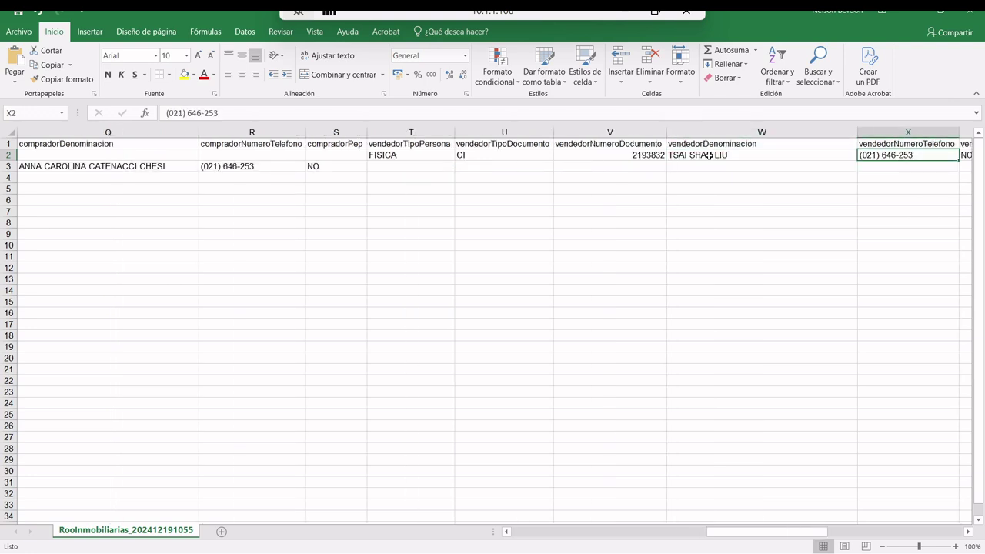
pyautogui.press('Right')
pyautogui.press('Right')
pyautogui.press('Left')
pyautogui.press('Left')
pyautogui.press('Left')
pyautogui.press('Left')
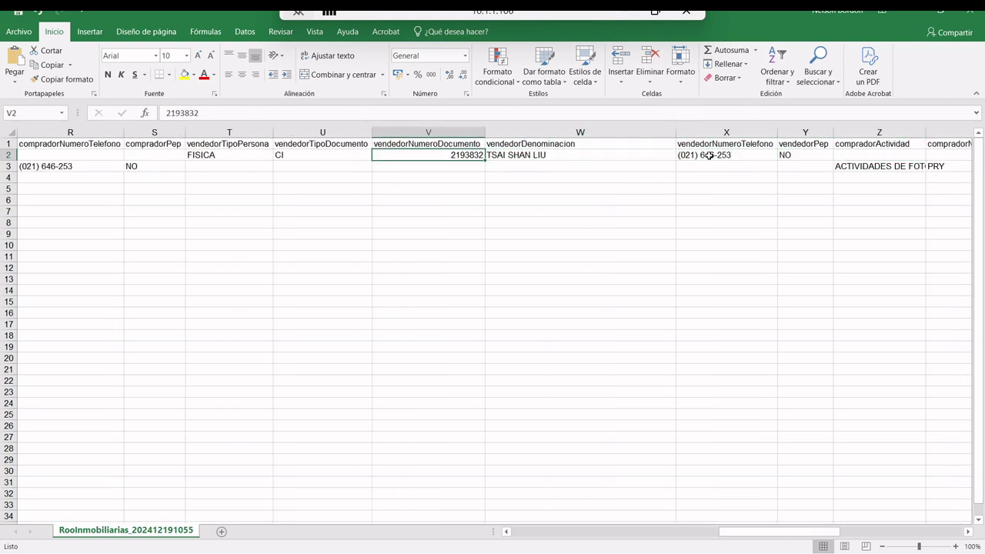
# Step: Examine the VENTA row's comprador fields, from compradorTipoPersona to compradorPep
pyautogui.press('Left')
pyautogui.press('Left')
pyautogui.press('Left')
pyautogui.press('Left')
pyautogui.press('Left')
pyautogui.press('Left')
pyautogui.press('Left')
pyautogui.press('Left')
pyautogui.press('Left')
pyautogui.press('Left')
pyautogui.press('Left')
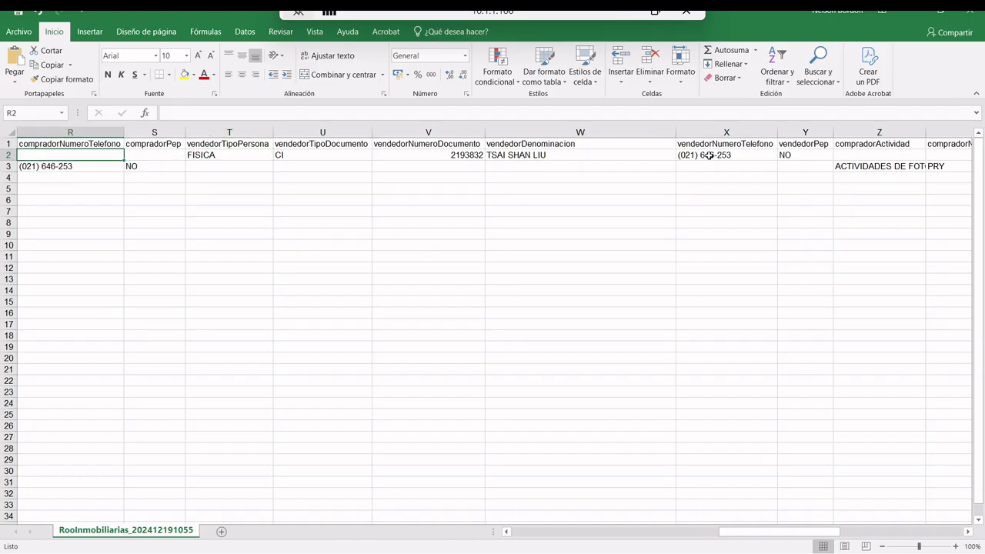
pyautogui.press('Left')
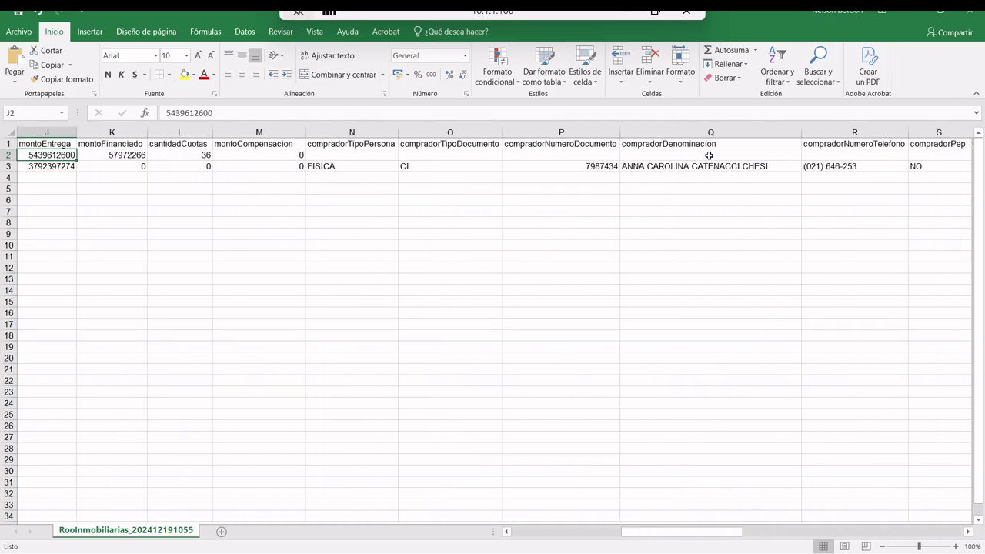
pyautogui.press('Left')
pyautogui.press('Left')
pyautogui.press('Left')
pyautogui.press('Down')
pyautogui.press('Right')
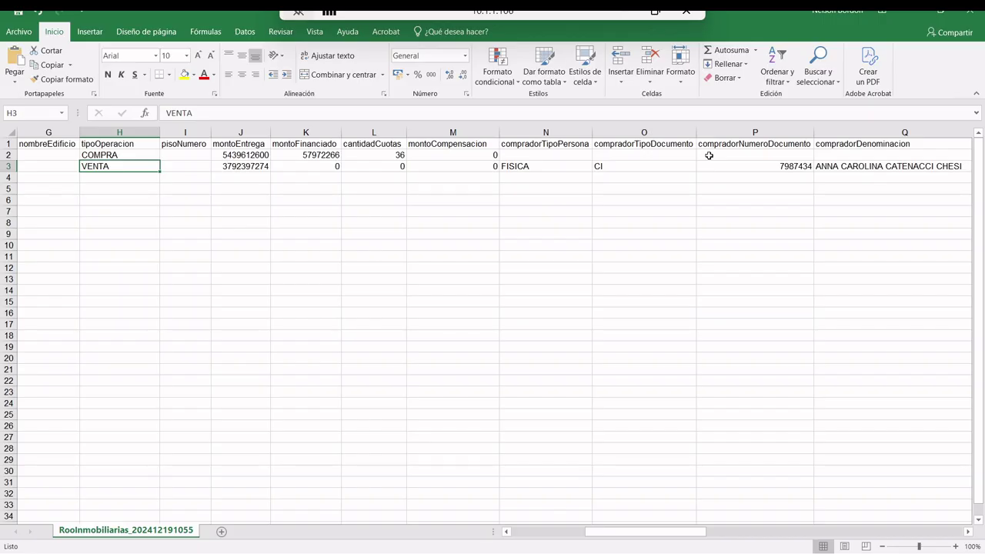
pyautogui.press('Right')
pyautogui.press('Right')
pyautogui.press('Right')
pyautogui.press('Right')
pyautogui.press('Right')
pyautogui.press('Right')
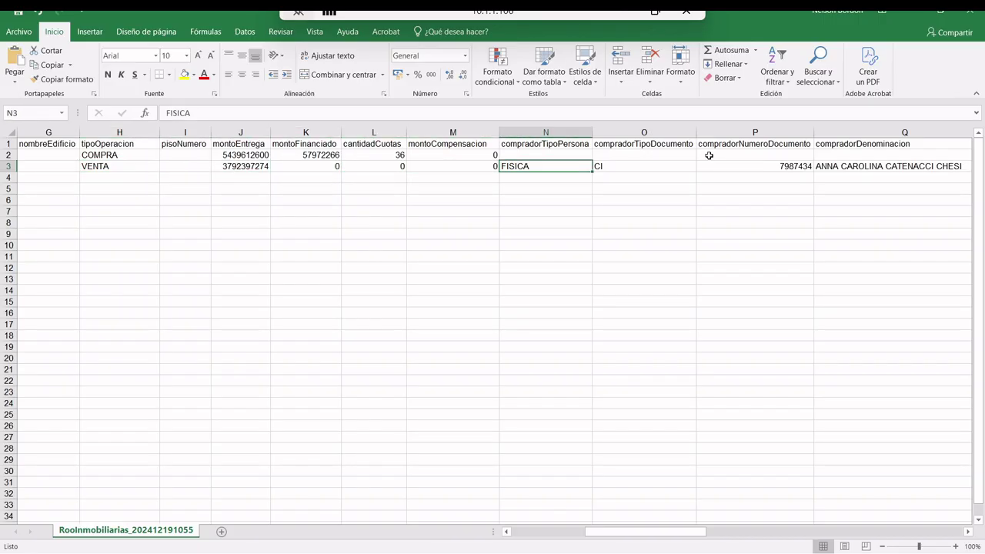
pyautogui.press('Right')
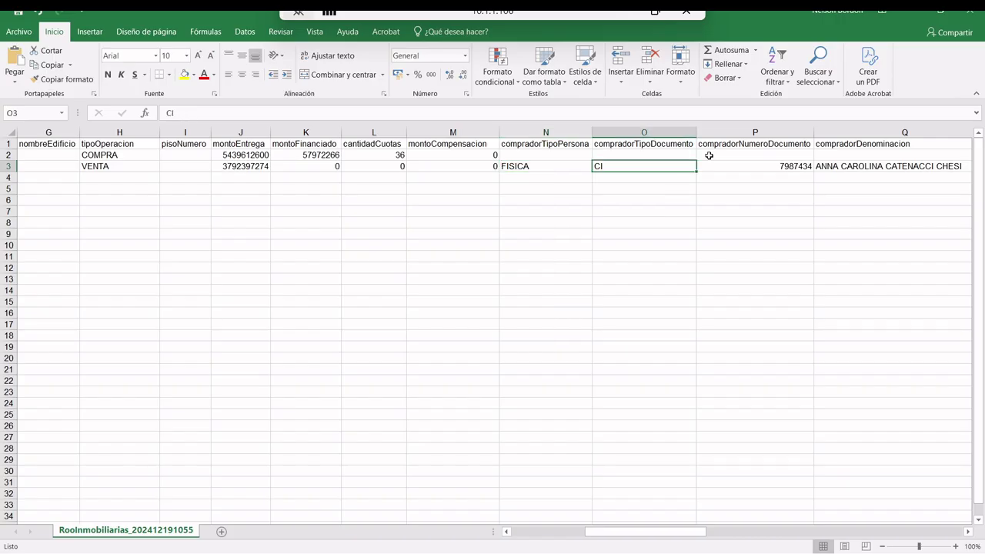
pyautogui.press('Right')
pyautogui.press('Right')
pyautogui.press('Right')
pyautogui.press('Right')
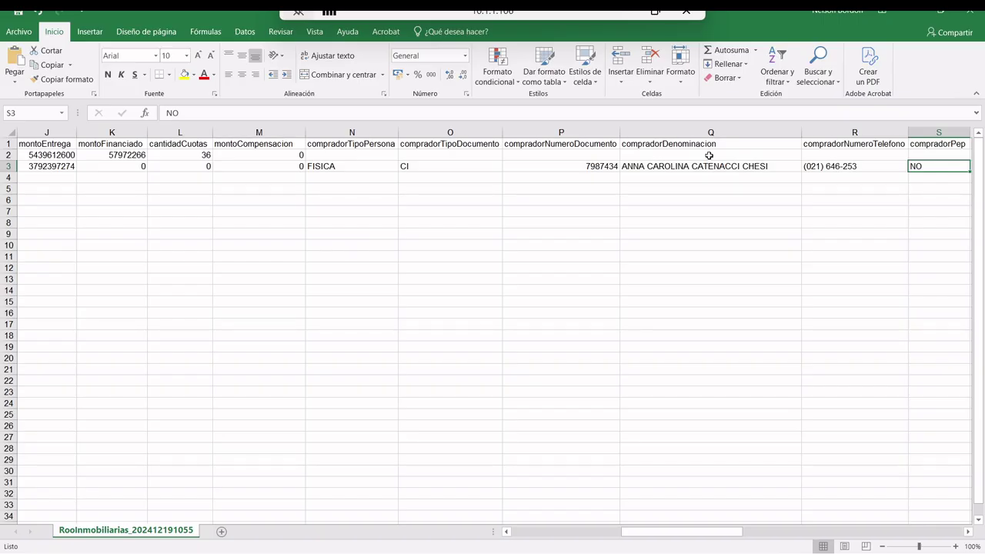
# Step: Return to the tipoOperacion column and compare the COMPRA and VENTA entries in rows 2 and 3
pyautogui.press('Left')
pyautogui.press('Left')
pyautogui.press('Left')
pyautogui.press('Left')
pyautogui.press('Left')
pyautogui.press('Left')
pyautogui.press('Left')
pyautogui.press('Left')
pyautogui.press('Left')
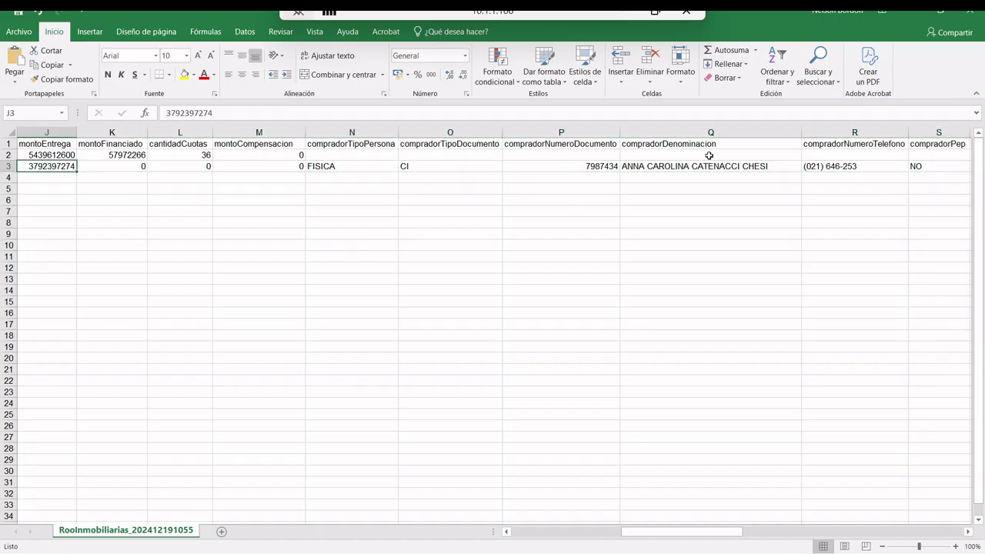
pyautogui.press('Left')
pyautogui.press('Left')
pyautogui.press('Up')
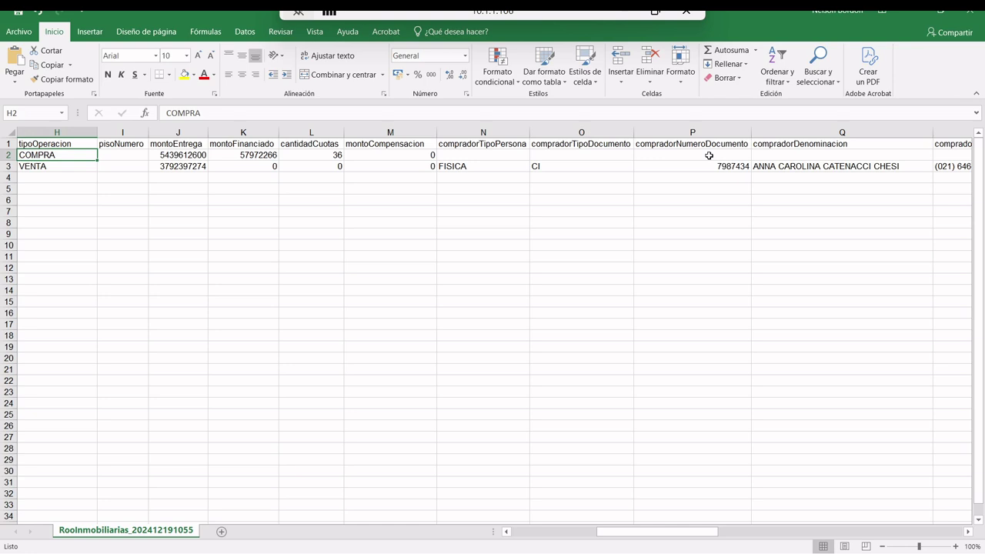
pyautogui.press('Down')
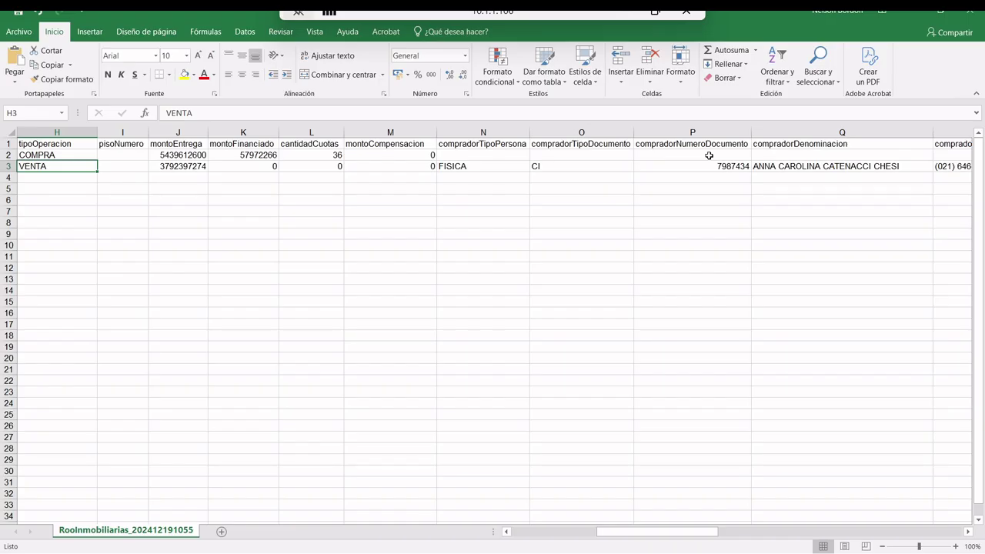
# Step: Compare the comprador and vendedor columns across the two rows to see which group each operation type fills in
pyautogui.press('Right')
pyautogui.press('Right')
pyautogui.press('Right')
pyautogui.press('Right')
pyautogui.press('Right')
pyautogui.press('Right')
pyautogui.press('Right')
pyautogui.press('Right')
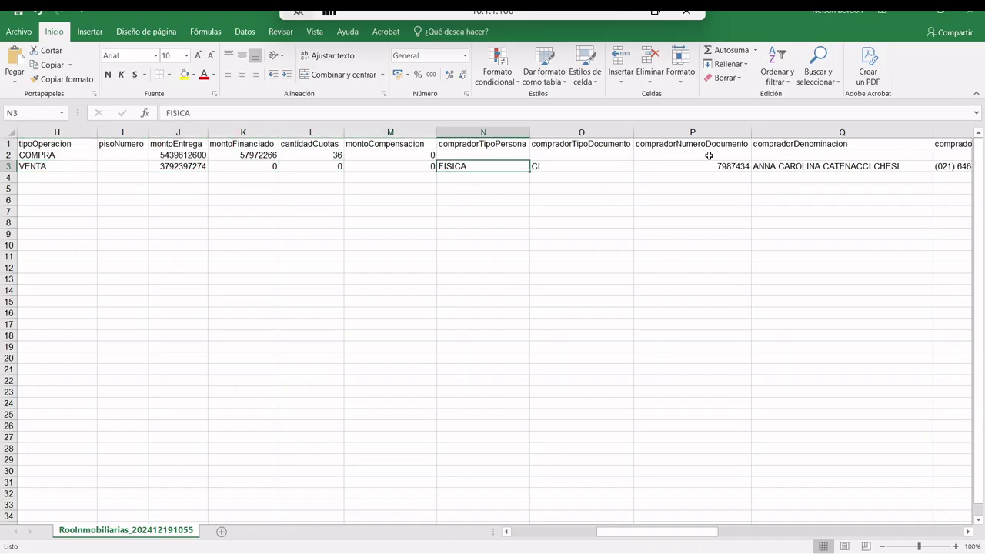
pyautogui.press('Right')
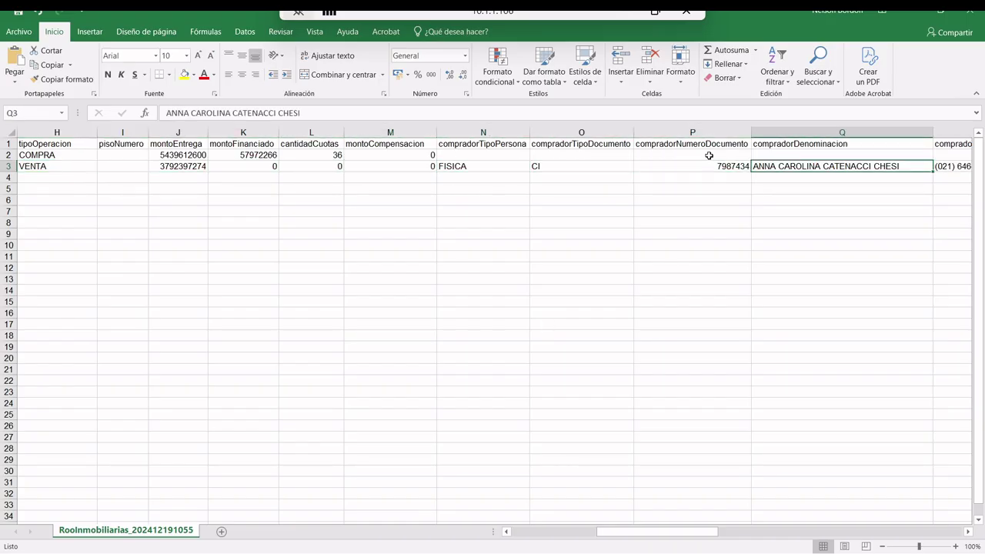
pyautogui.press('Up')
pyautogui.press('Left')
pyautogui.press('Left')
pyautogui.press('Left')
pyautogui.press('Right')
pyautogui.press('Right')
pyautogui.press('Right')
pyautogui.press('Right')
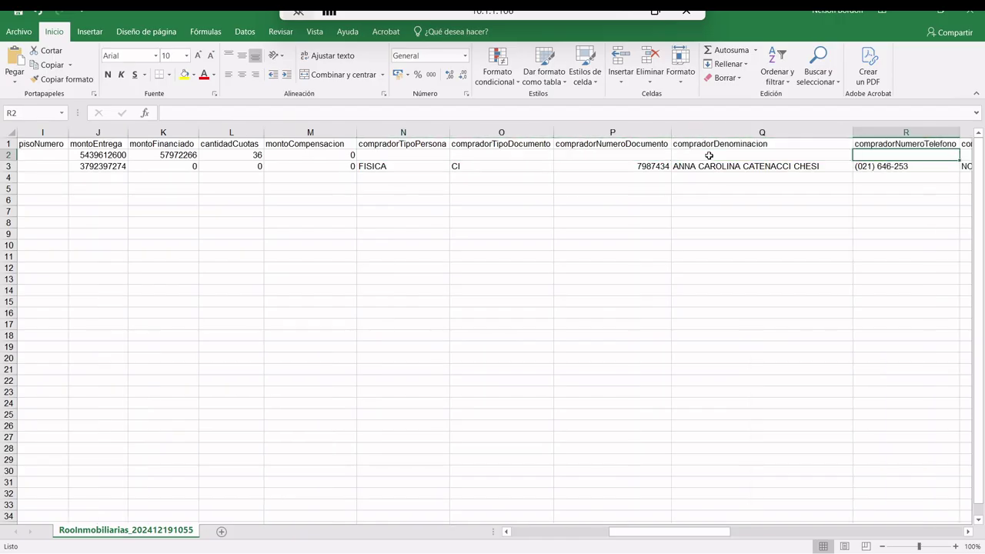
pyautogui.press('Right')
pyautogui.press('Right')
pyautogui.press('Right')
pyautogui.press('Right')
pyautogui.press('Down')
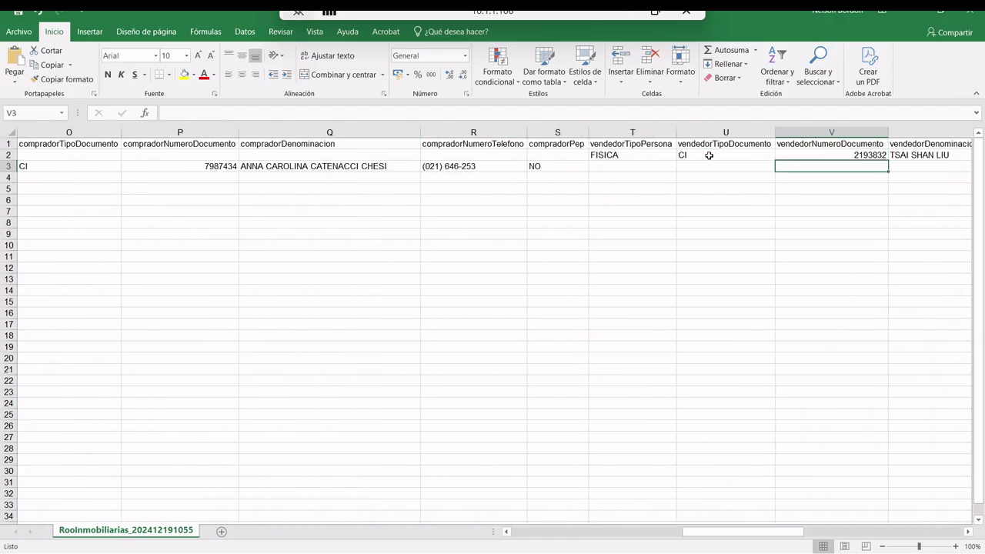
# Step: Go back to the start of the records and select the fechaOperacion cell in row 2
pyautogui.press('Left')
pyautogui.press('Left')
pyautogui.press('Left')
pyautogui.press('Left')
pyautogui.press('Left')
pyautogui.press('Left')
pyautogui.press('Left')
pyautogui.press('Left')
pyautogui.press('Left')
pyautogui.press('Left')
pyautogui.press('Left')
pyautogui.press('Left')
pyautogui.press('Left')
pyautogui.press('Left')
pyautogui.press('Left')
pyautogui.press('Left')
pyautogui.press('Left')
pyautogui.press('Left')
pyautogui.press('Left')
pyautogui.press('Left')
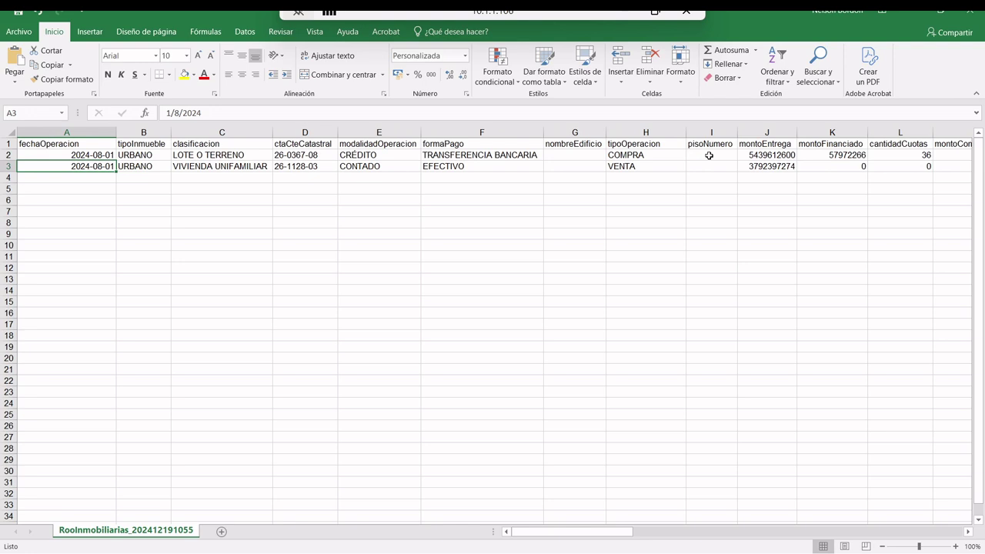
pyautogui.press('Up')
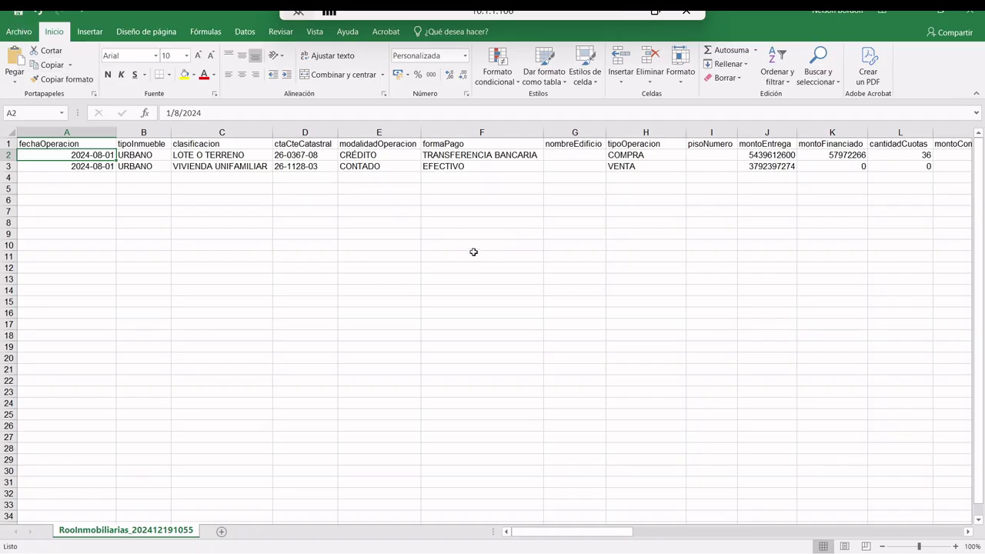
# Step: Switch to the SIRO portal in the browser and open the Panel Principal of Reporte de Operaciones
pyautogui.click(974, 16)
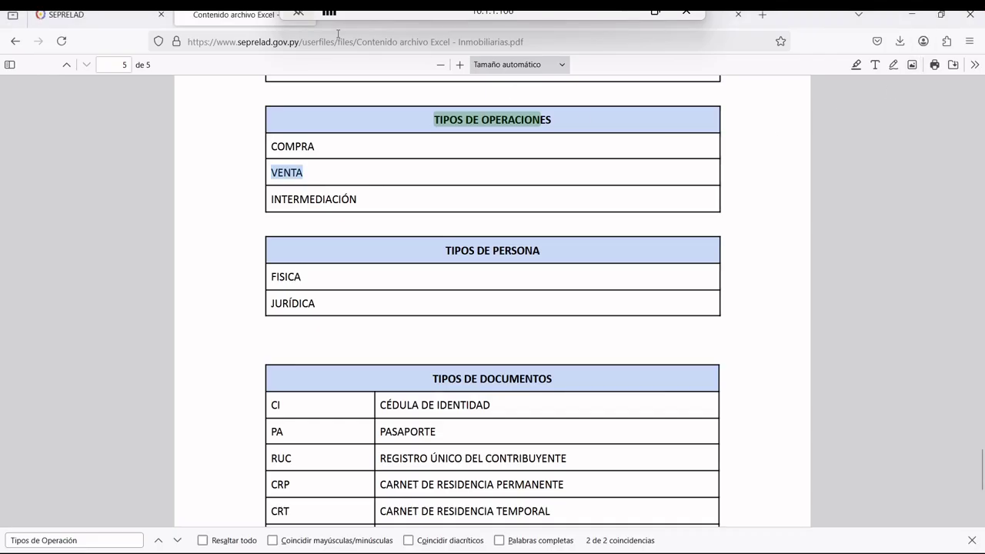
pyautogui.click(378, 26)
pyautogui.moveTo(33, 277)
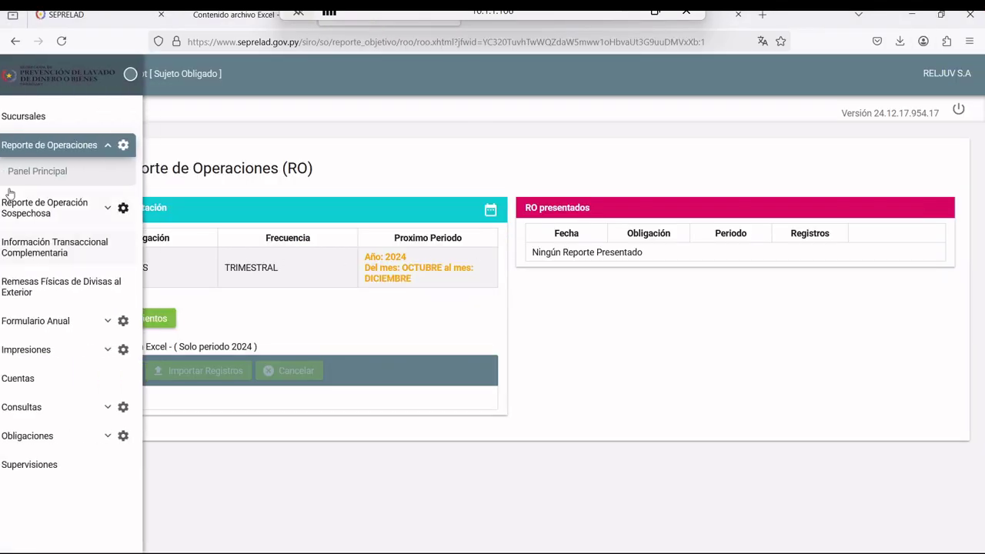
pyautogui.click(50, 177)
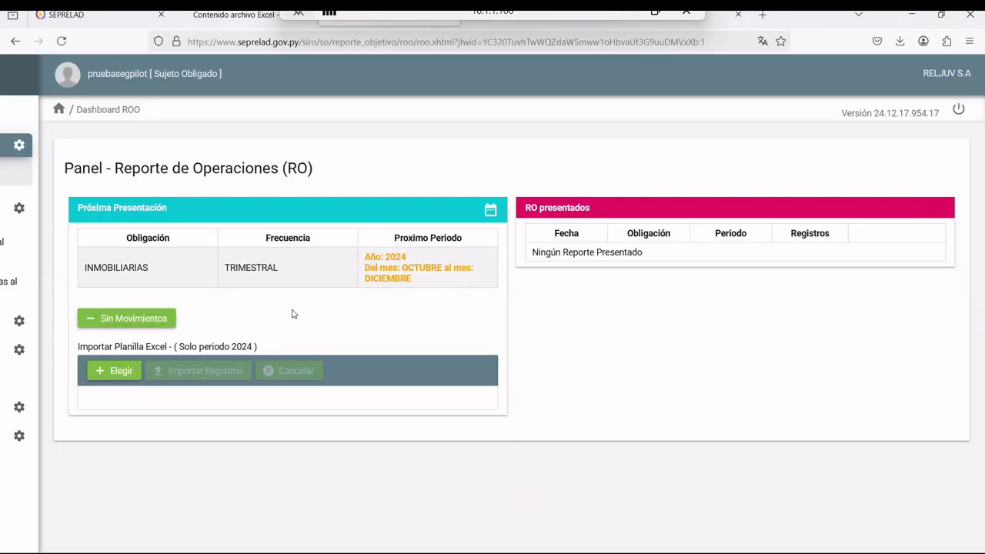
# Step: Import the records from EjemploRooInmobiliarias(1).xls into the report, and close the Validación de Datos dialog
pyautogui.click(116, 371)
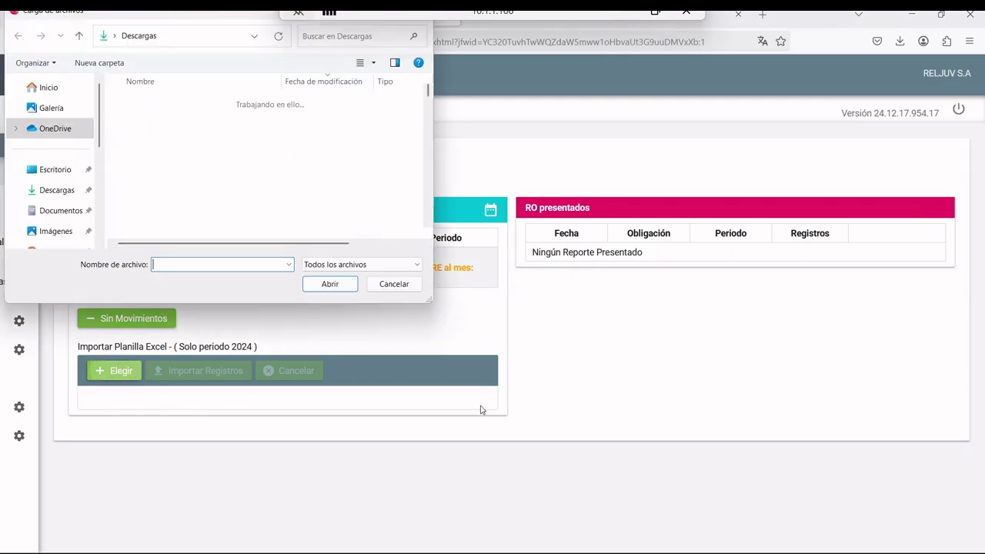
pyautogui.doubleClick(261, 121)
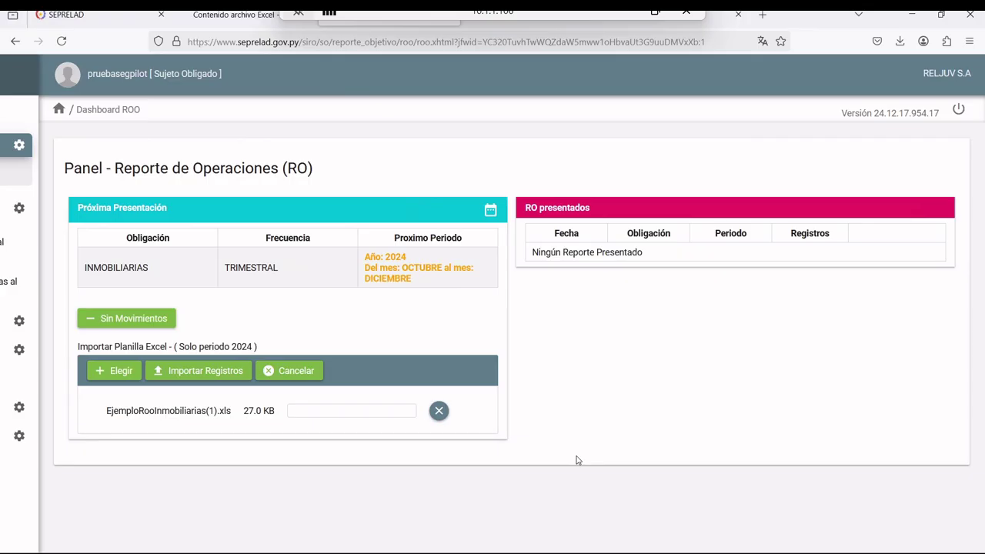
pyautogui.click(213, 372)
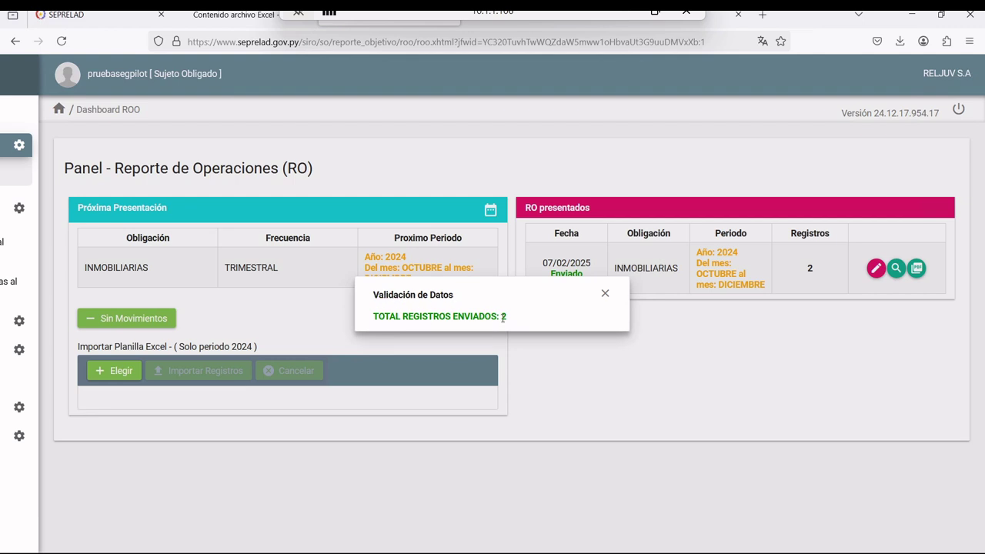
pyautogui.moveTo(500, 317); pyautogui.dragTo(519, 322)
pyautogui.click(605, 294)
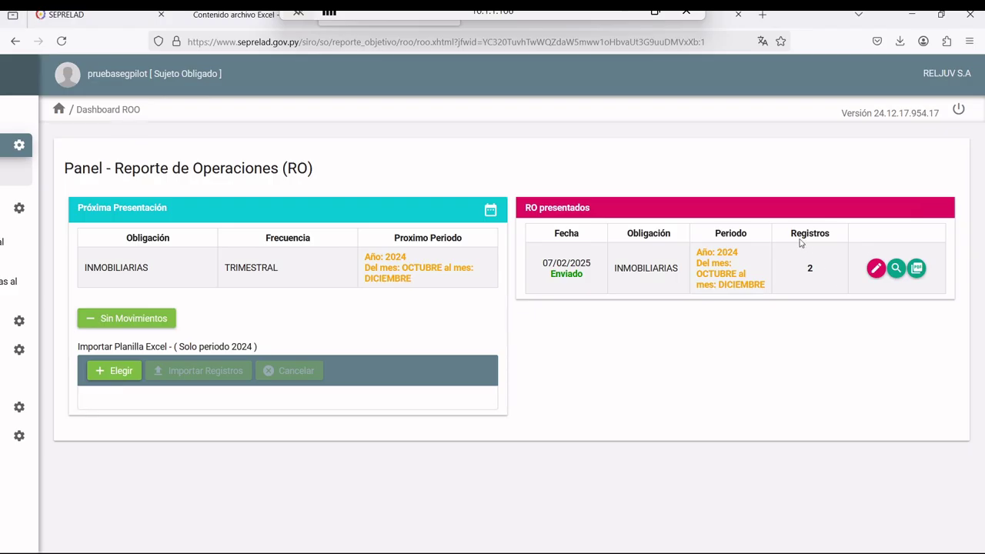
# Step: Open the PDF receipt of the submitted report, review its DETALLE DEL RO table, and return to the panel
pyautogui.click(917, 270)
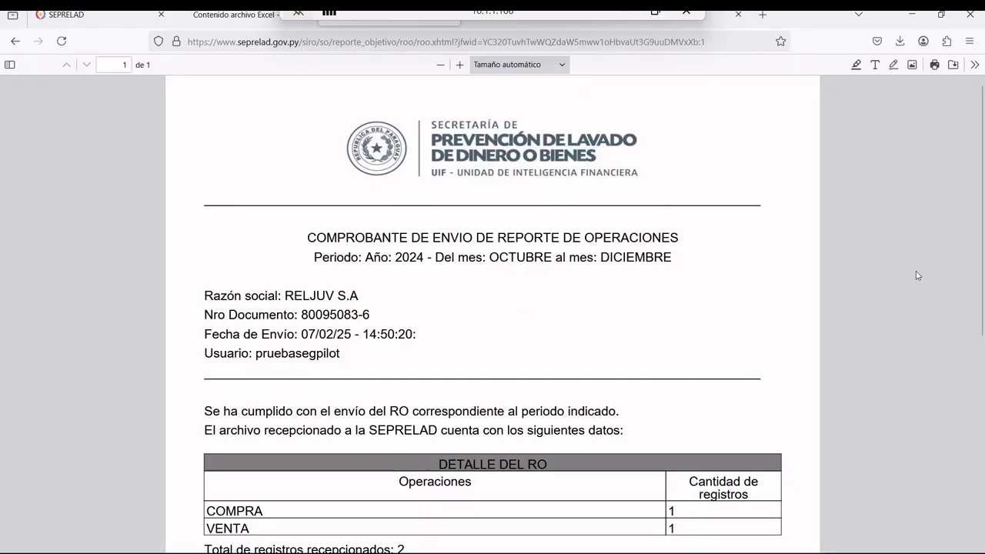
pyautogui.scroll(-3, 597, 306)
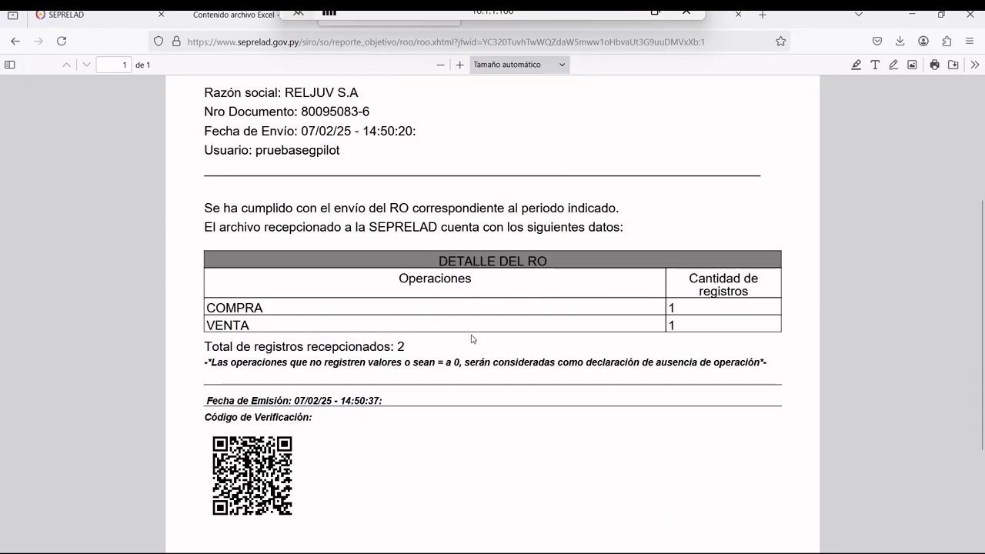
pyautogui.click(15, 42)
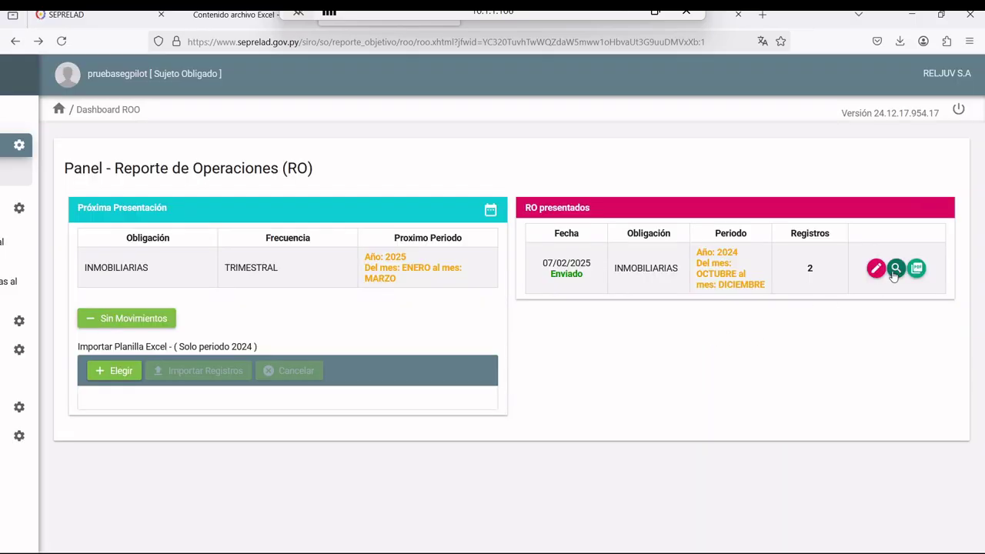
# Step: Open the query view of the submitted INMOBILIARIAS report and export its operations to Excel
pyautogui.click(897, 269)
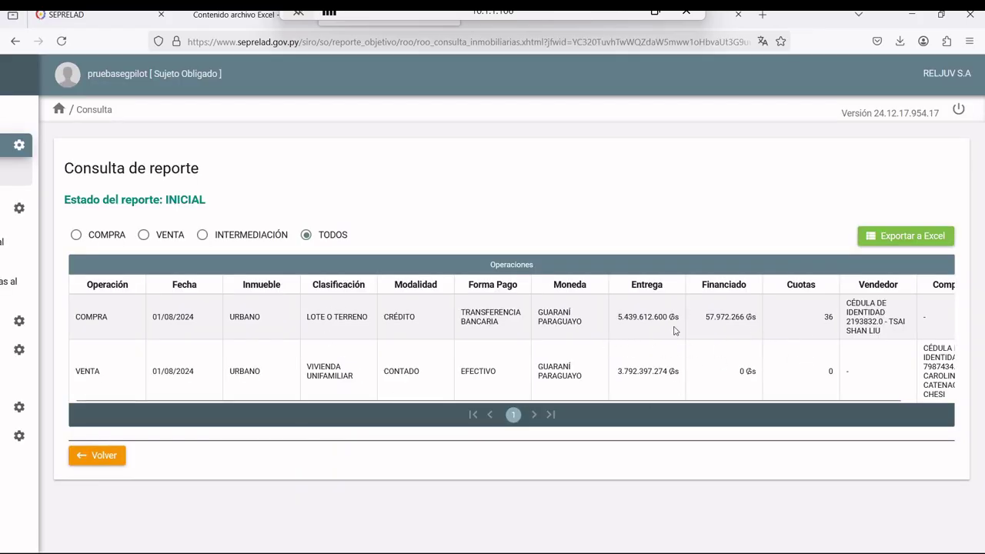
pyautogui.click(934, 246)
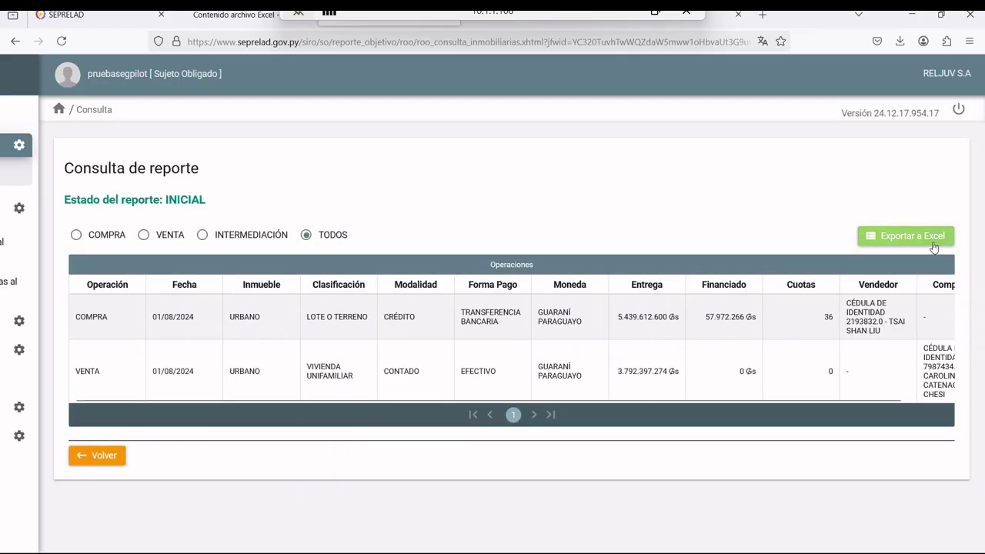